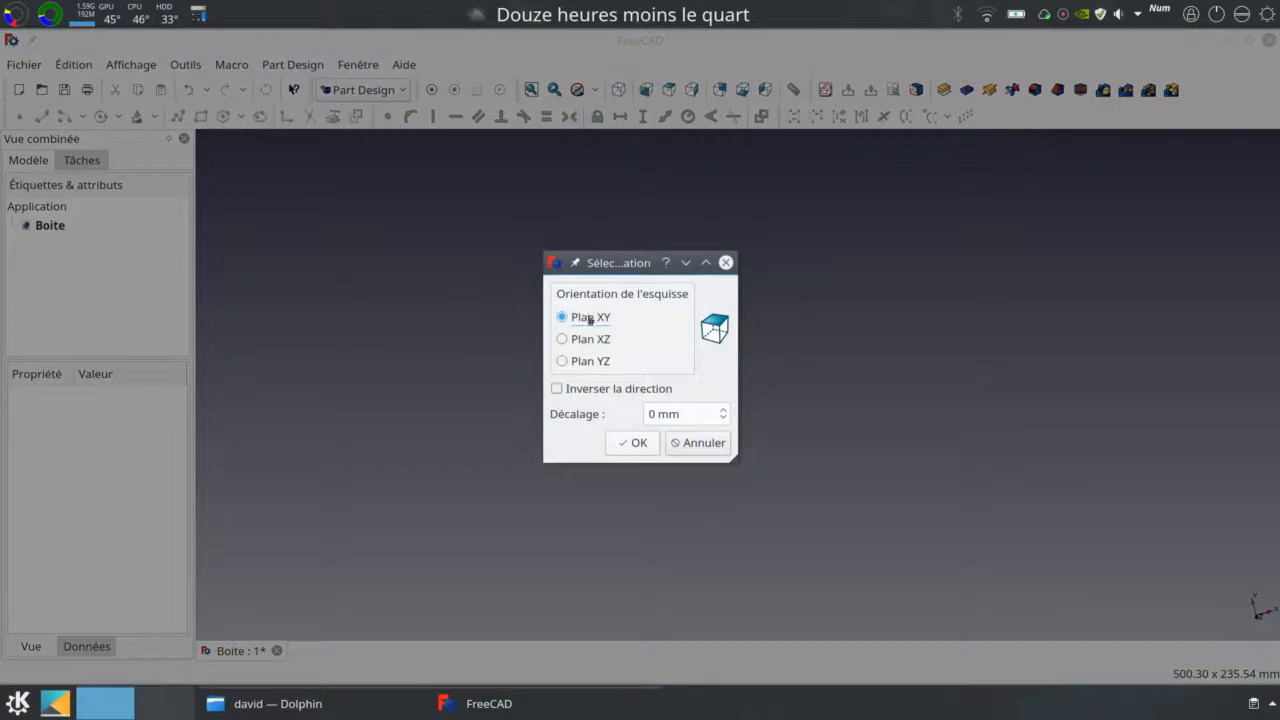
- Create a sketch on the XY plane and draw a three-segment polyline with horizontal top and bottom and a vertical right side, left open
{"action": "left_click", "coordinate": [653, 445]}
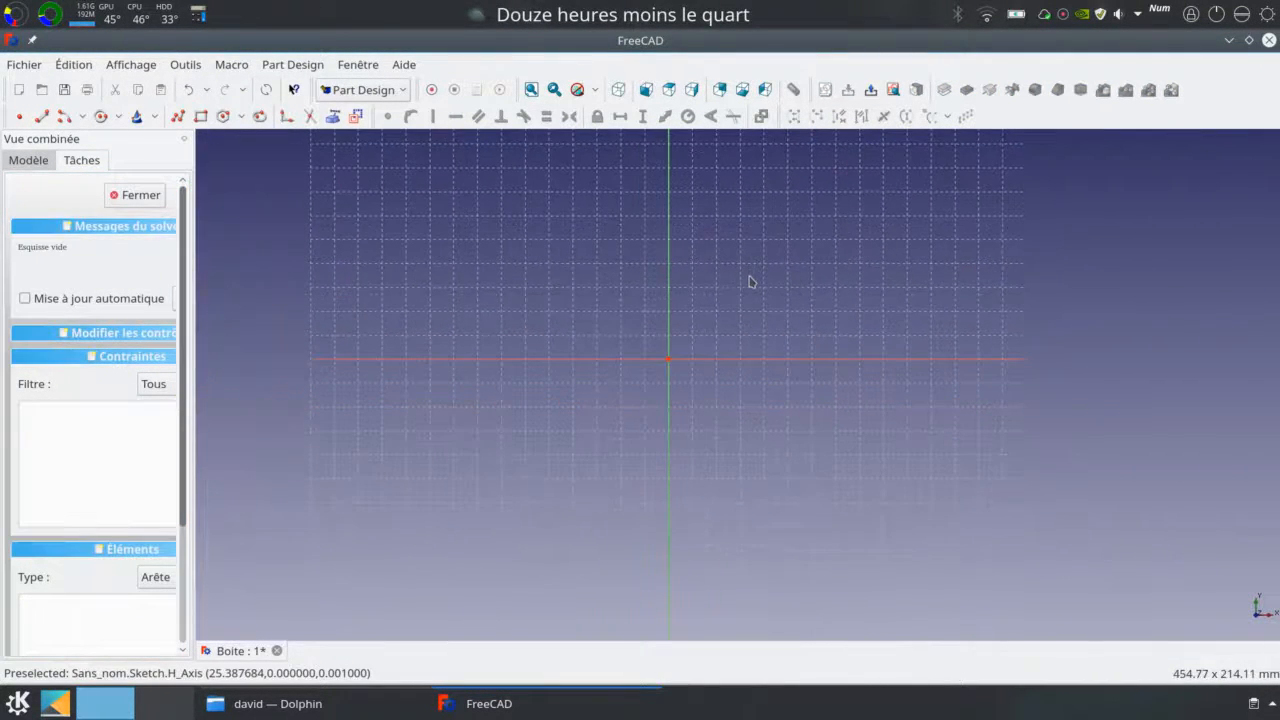
{"action": "scroll", "coordinate": [760, 325], "scroll_direction": "down", "scroll_amount": 1}
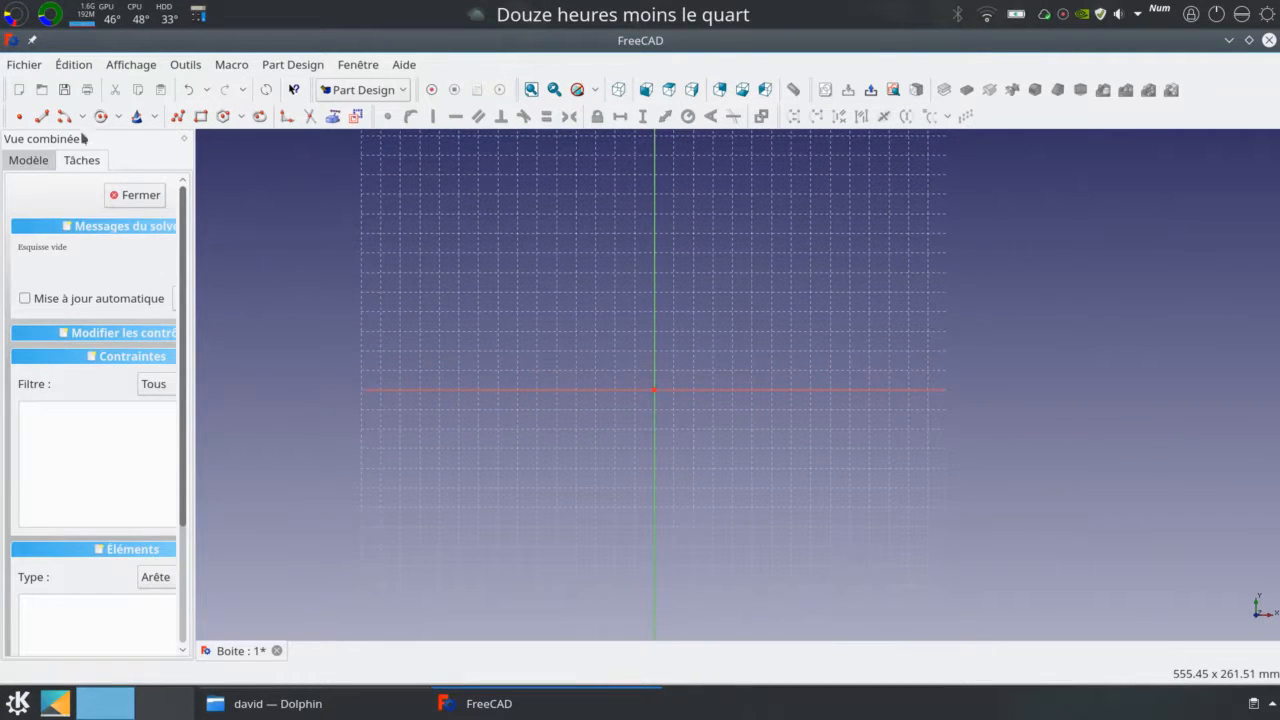
{"action": "left_click", "coordinate": [177, 116]}
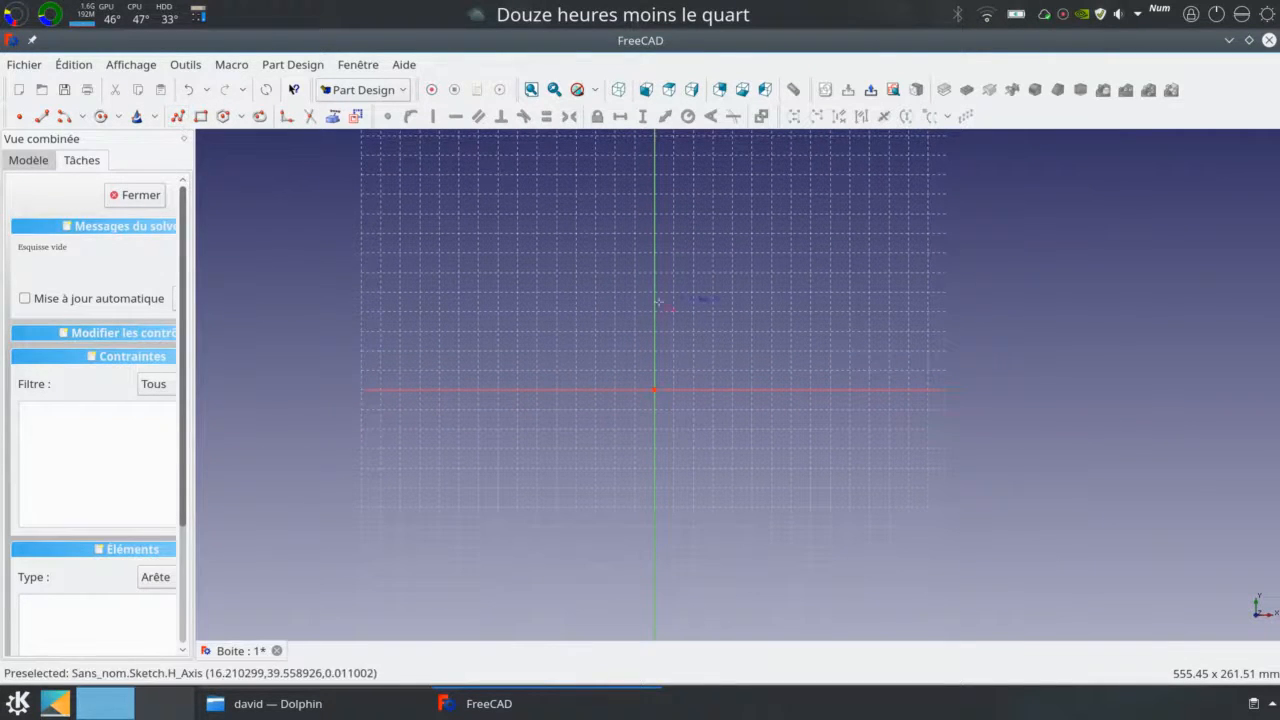
{"action": "left_click", "coordinate": [608, 270]}
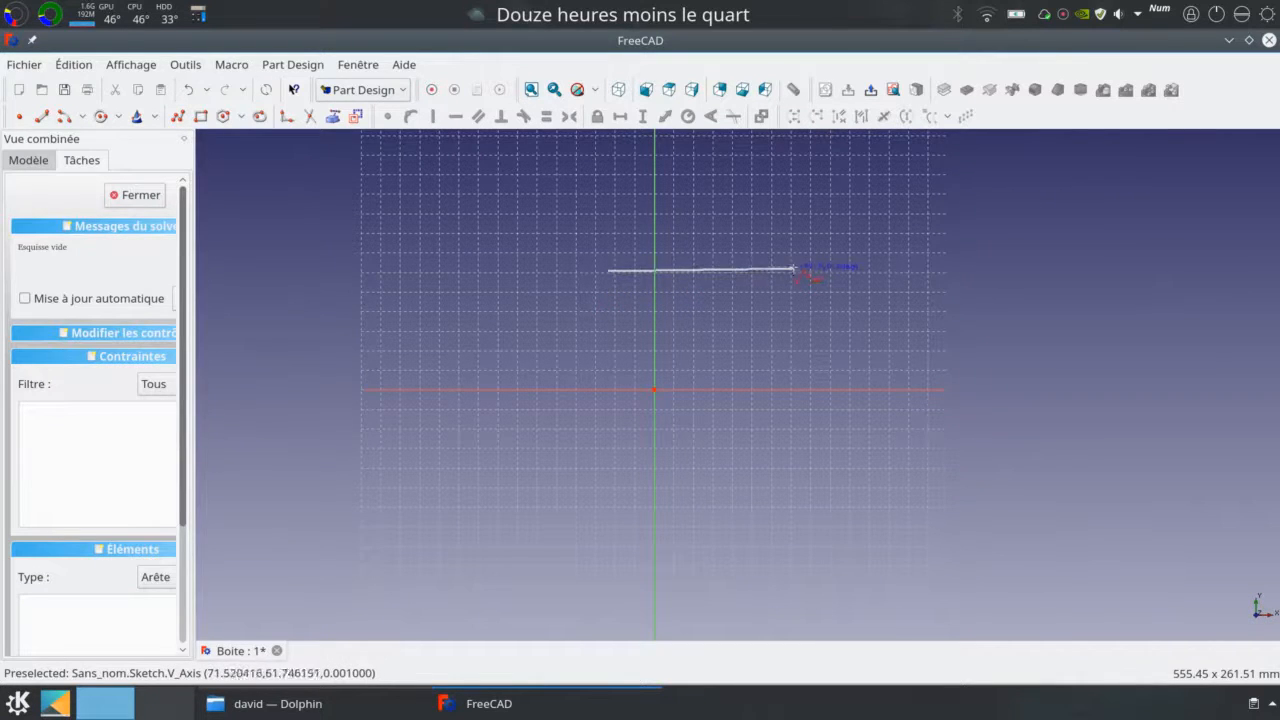
{"action": "left_click", "coordinate": [795, 270]}
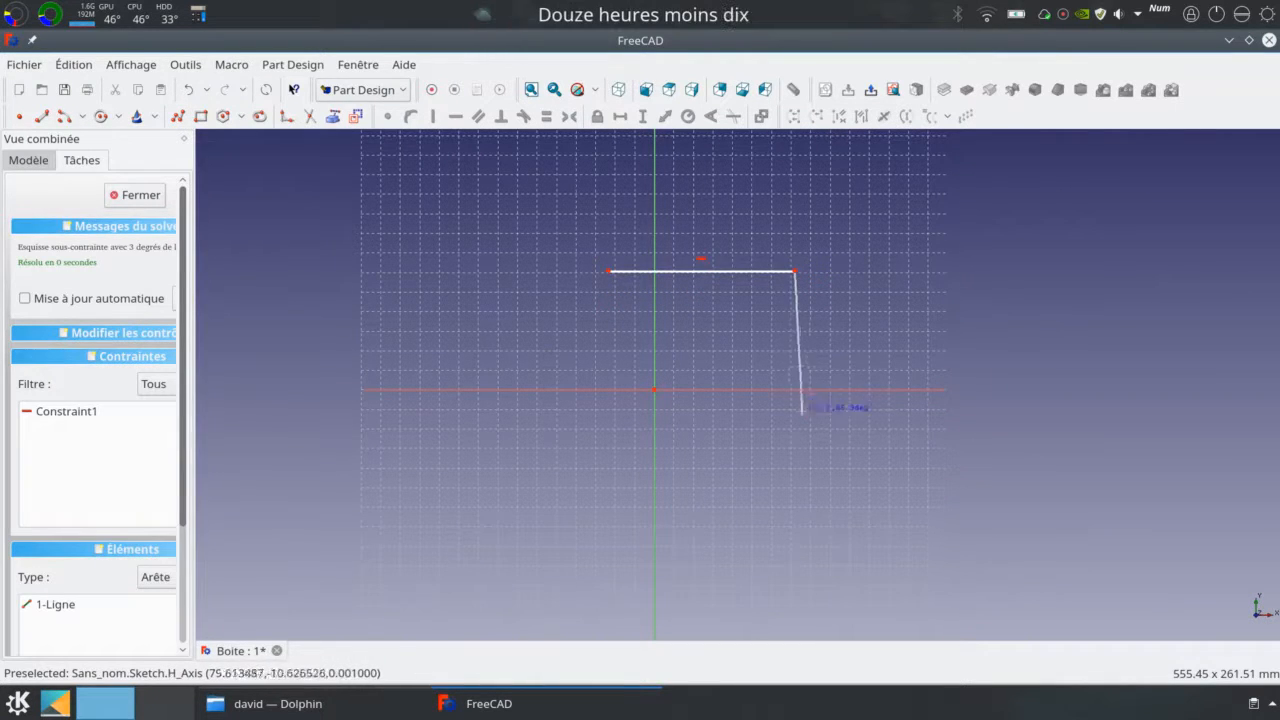
{"action": "left_click", "coordinate": [792, 499]}
{"action": "left_click", "coordinate": [601, 498]}
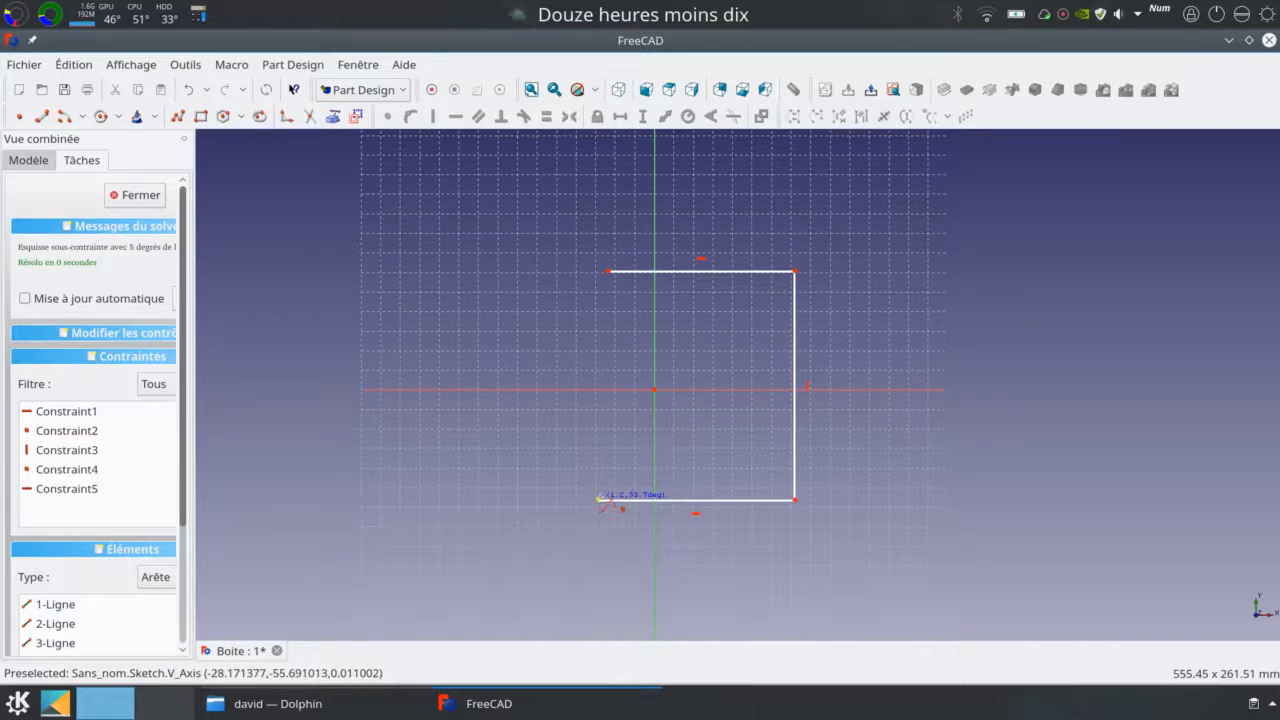
{"action": "right_click", "coordinate": [600, 498]}
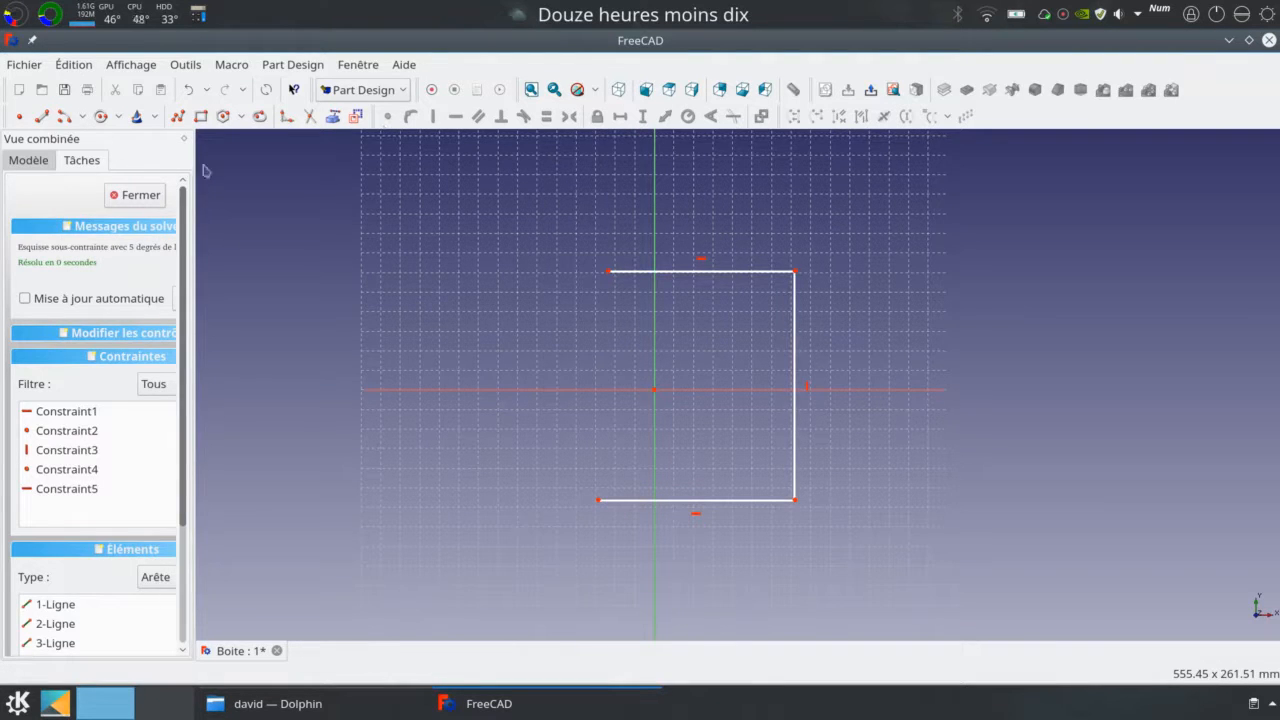
- Draw a centre-point arc across the open left side and move its centre left so it bulges outward between the two horizontal lines
{"action": "left_click", "coordinate": [60, 117]}
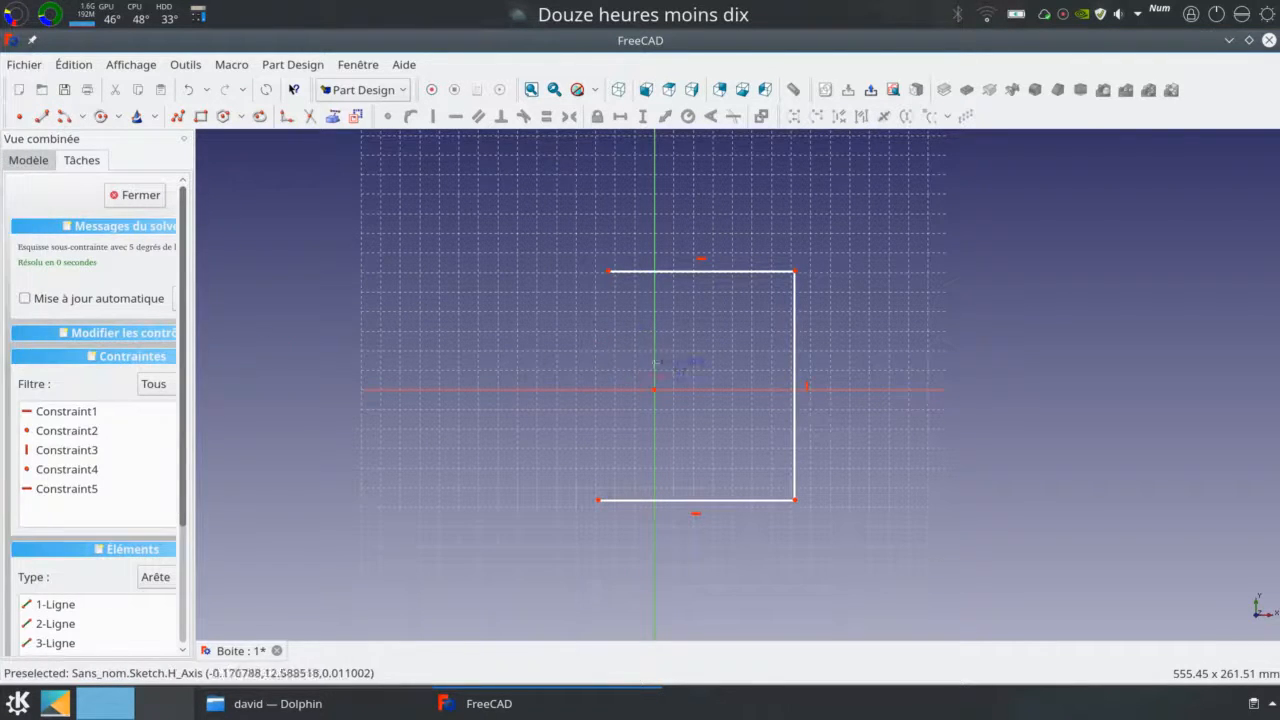
{"action": "left_click", "coordinate": [698, 372]}
{"action": "left_click", "coordinate": [566, 270]}
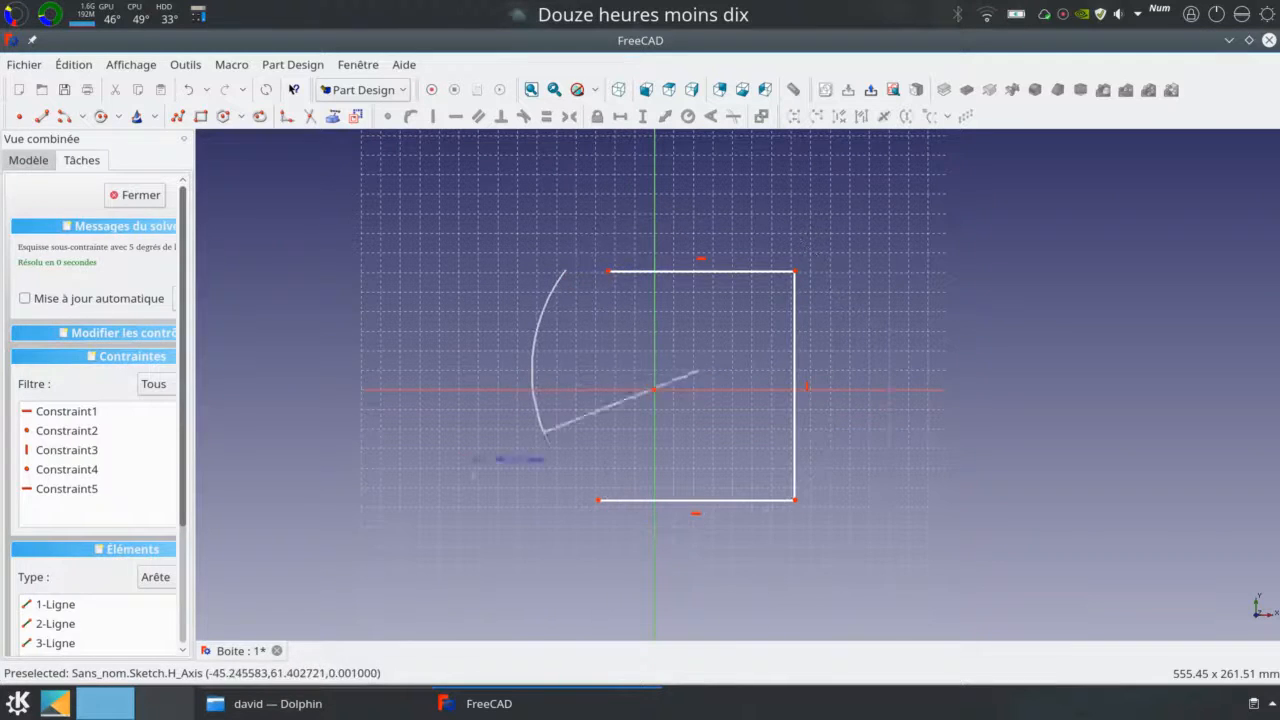
{"action": "left_click", "coordinate": [523, 518]}
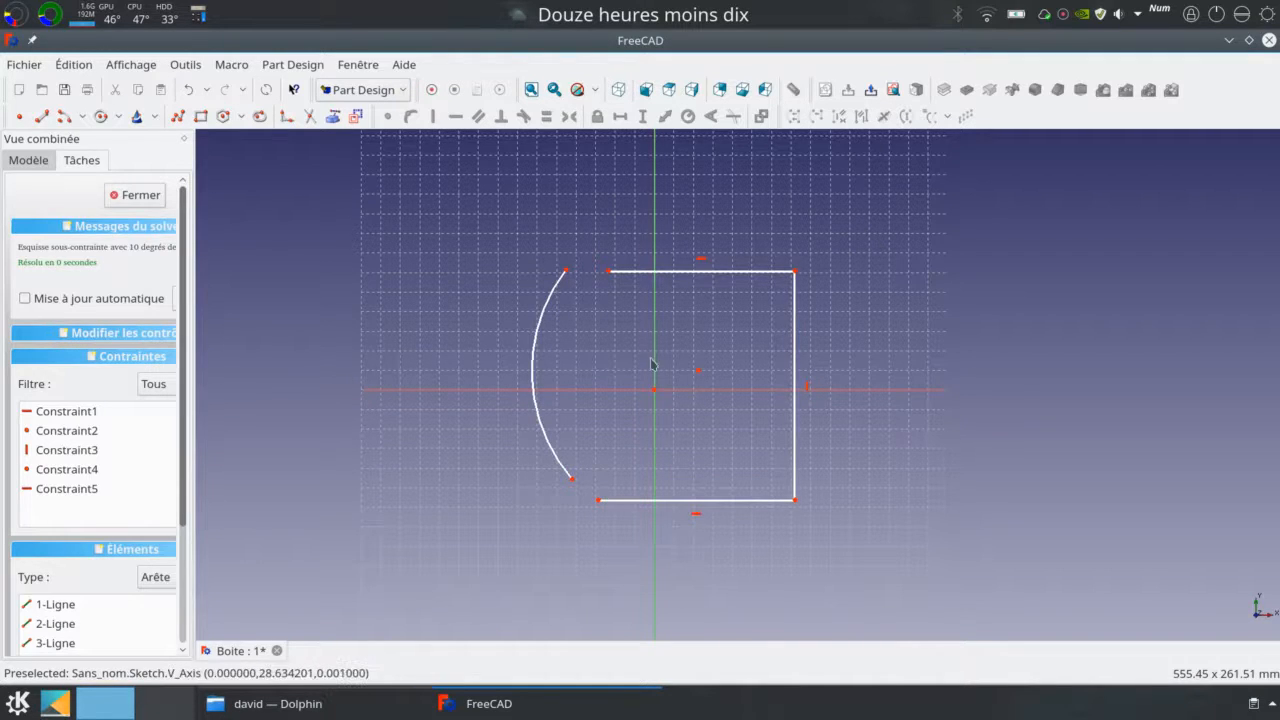
{"action": "mouse_move", "coordinate": [700, 375]}
{"action": "left_mouse_down"}
{"action": "mouse_move", "coordinate": [697, 403]}
{"action": "mouse_move", "coordinate": [721, 396]}
{"action": "mouse_move", "coordinate": [690, 383]}
{"action": "mouse_move", "coordinate": [691, 423]}
{"action": "mouse_move", "coordinate": [743, 360]}
{"action": "mouse_move", "coordinate": [662, 390]}
{"action": "mouse_move", "coordinate": [717, 383]}
{"action": "mouse_move", "coordinate": [512, 391]}
{"action": "mouse_move", "coordinate": [740, 385]}
{"action": "mouse_move", "coordinate": [583, 383]}
{"action": "left_mouse_up"}
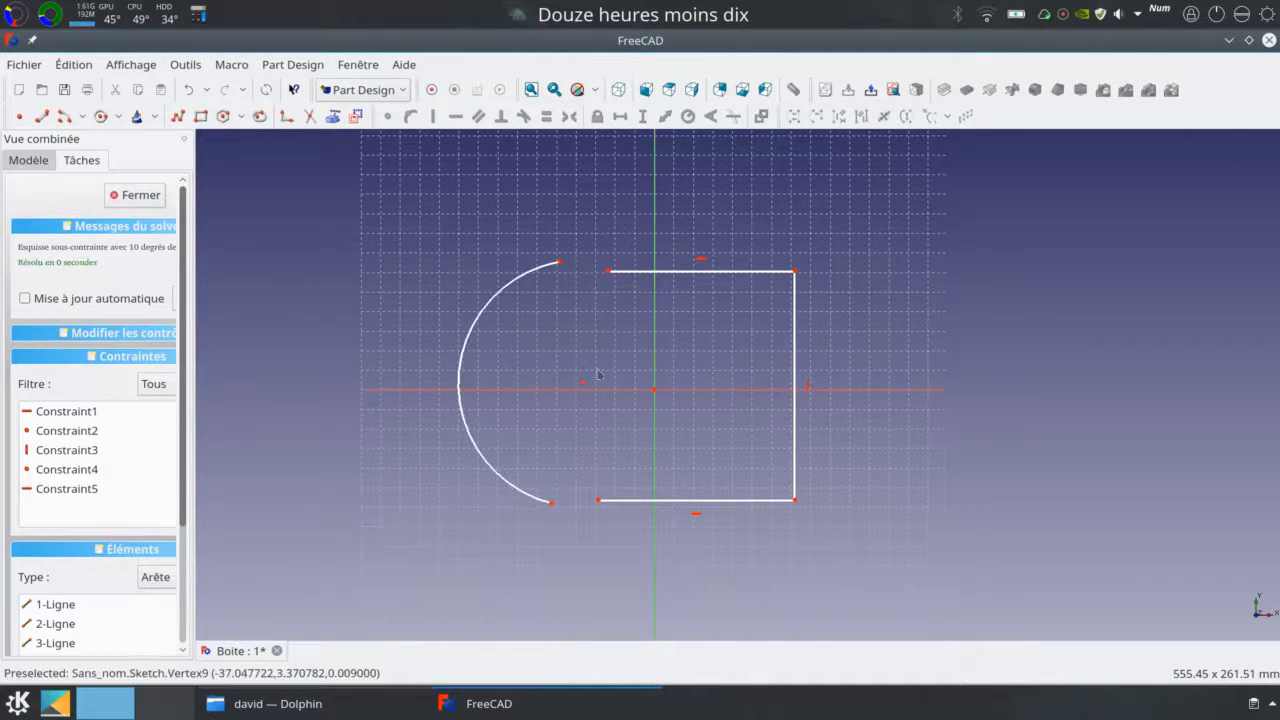
- Join the arc's two endpoints to the free ends of the horizontal lines with coincident constraints
{"action": "left_click", "coordinate": [612, 271]}
{"action": "left_click", "coordinate": [559, 262]}
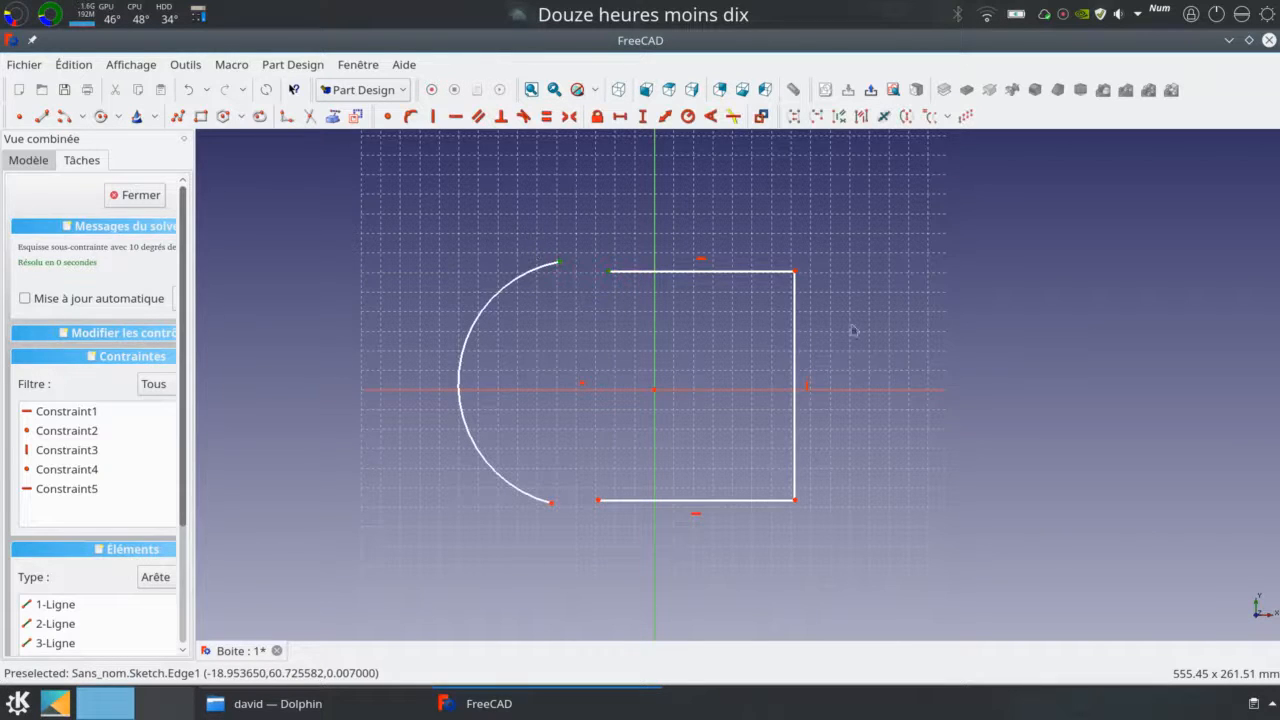
{"action": "left_click", "coordinate": [388, 117]}
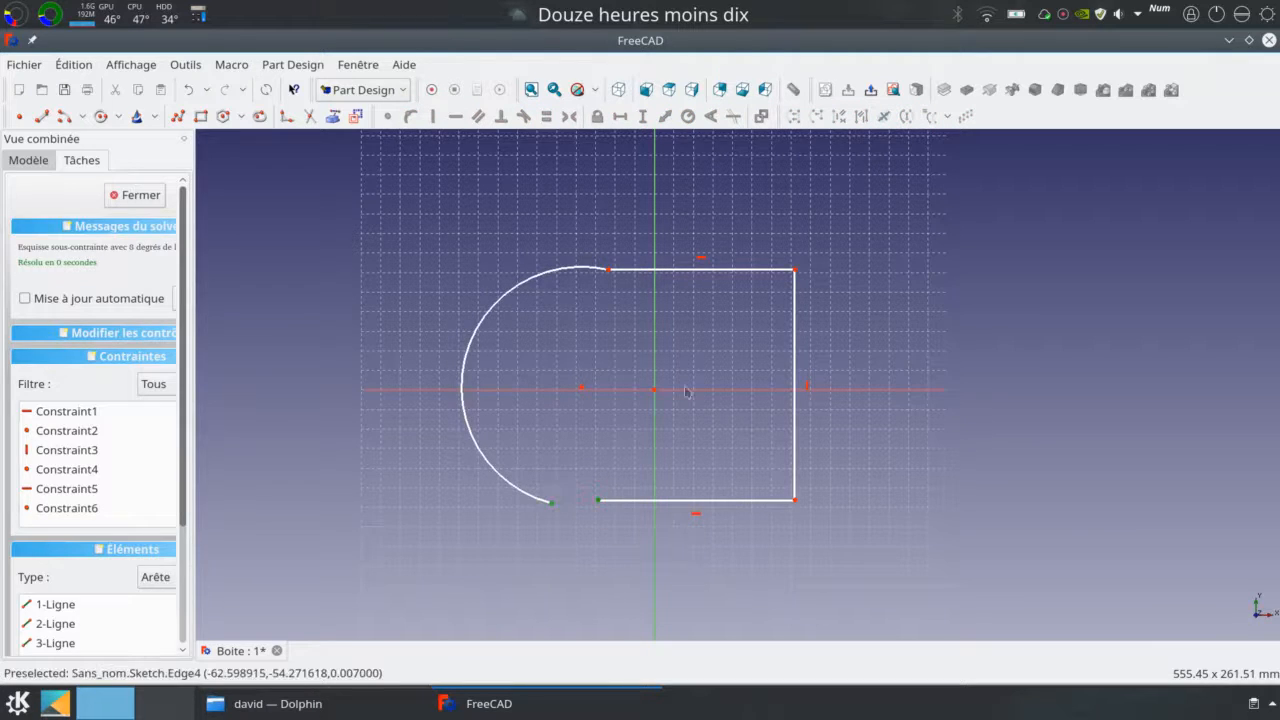
{"action": "left_click", "coordinate": [388, 117]}
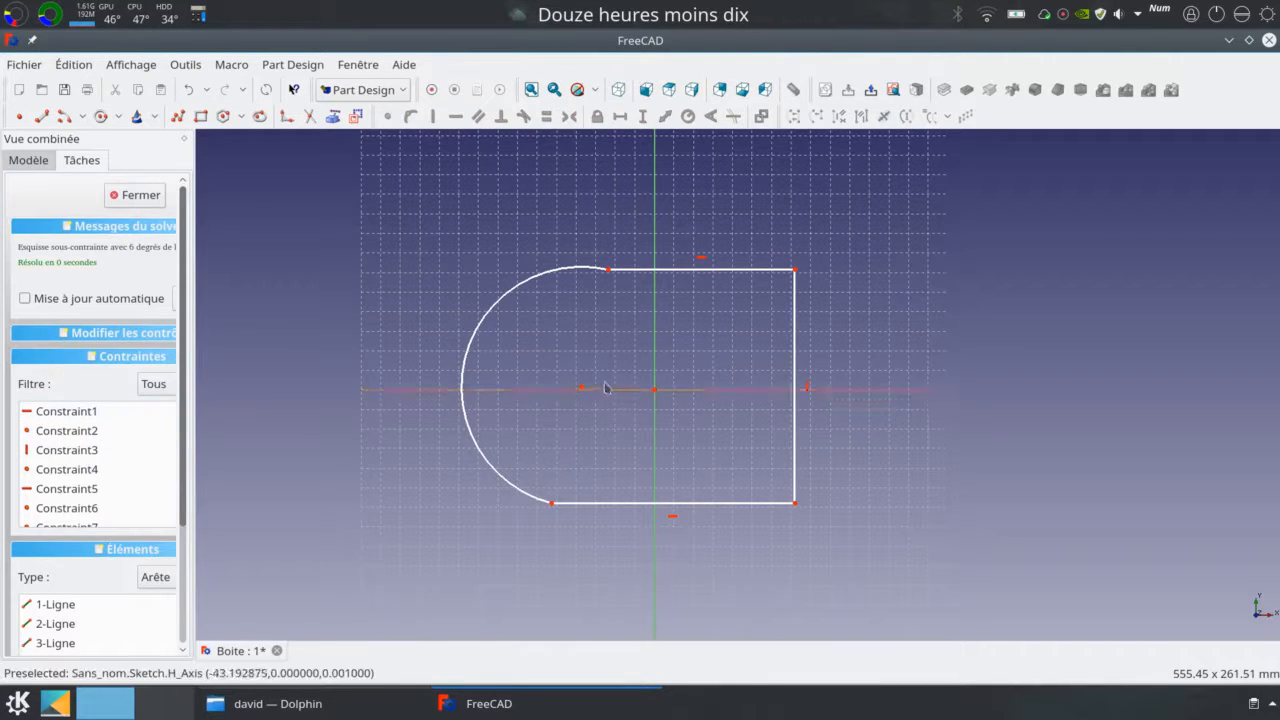
- Move the arc's centre further left and constrain the two horizontal lines to equal length
{"action": "mouse_move", "coordinate": [586, 390]}
{"action": "left_mouse_down"}
{"action": "mouse_move", "coordinate": [600, 374]}
{"action": "mouse_move", "coordinate": [577, 386]}
{"action": "mouse_move", "coordinate": [556, 376]}
{"action": "left_mouse_up"}
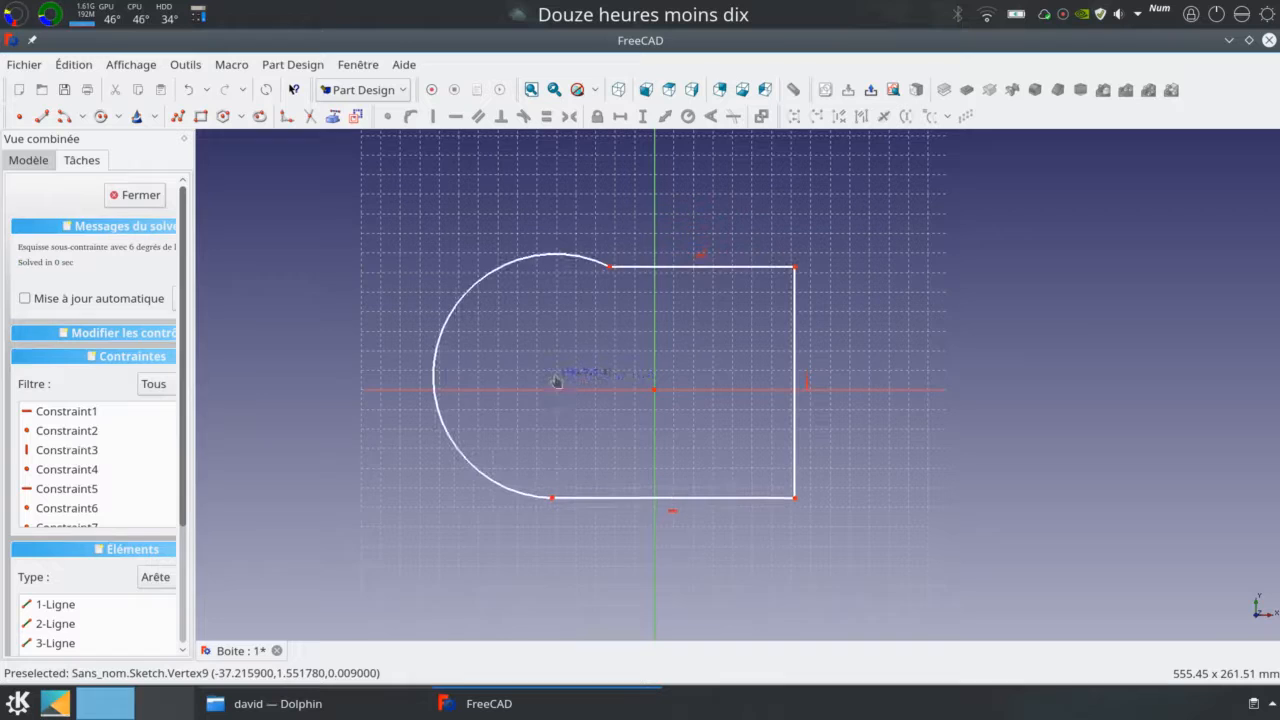
{"action": "left_click", "coordinate": [689, 268]}
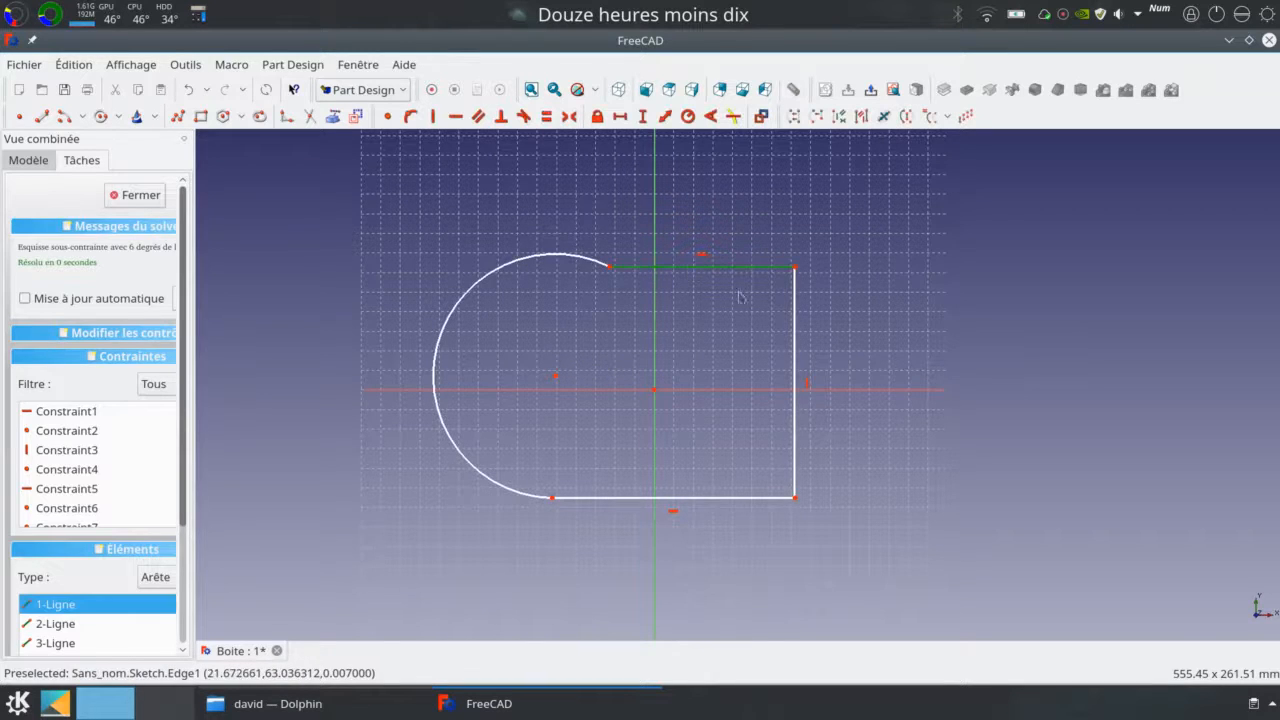
{"action": "left_click", "coordinate": [747, 498]}
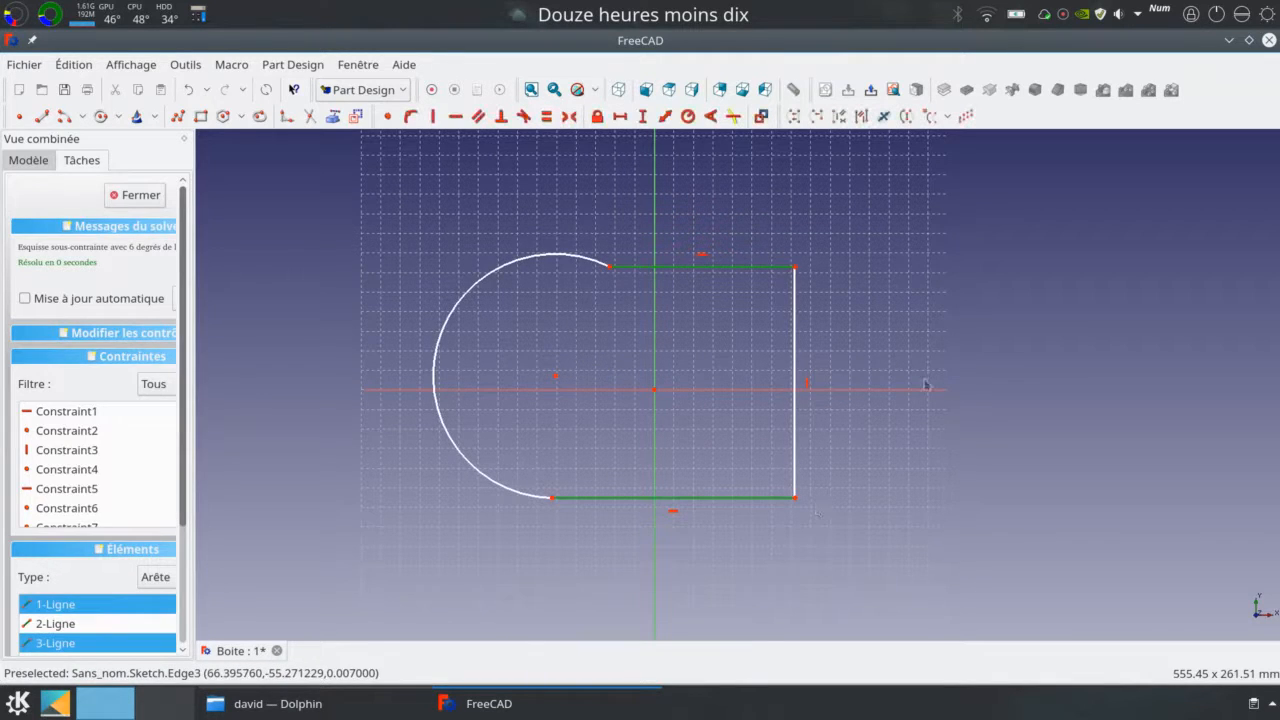
{"action": "left_click", "coordinate": [547, 117]}
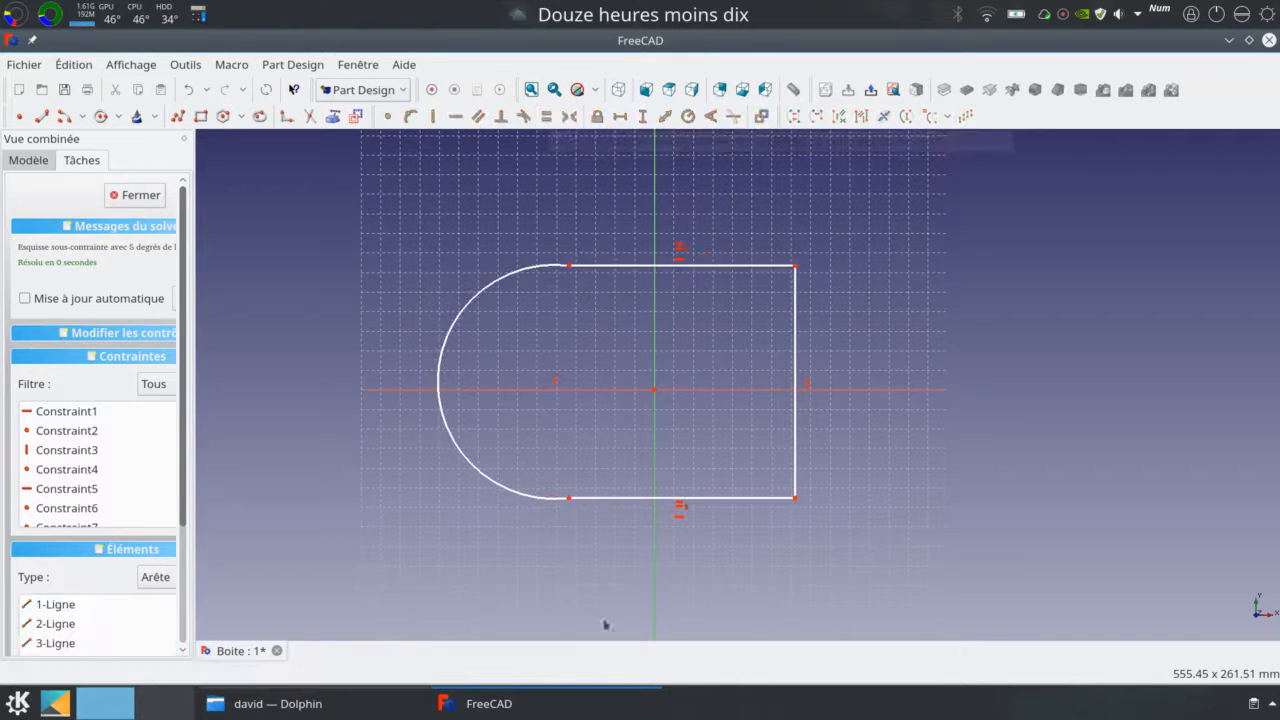
- Constrain the vertical side and the lower horizontal line to equal length, and reposition the arc's centre to approximate a half-circle
{"action": "mouse_move", "coordinate": [572, 501]}
{"action": "left_mouse_down"}
{"action": "mouse_move", "coordinate": [640, 506]}
{"action": "mouse_move", "coordinate": [555, 507]}
{"action": "mouse_move", "coordinate": [612, 499]}
{"action": "mouse_move", "coordinate": [566, 497]}
{"action": "mouse_move", "coordinate": [586, 496]}
{"action": "left_mouse_up"}
{"action": "left_click", "coordinate": [812, 367]}
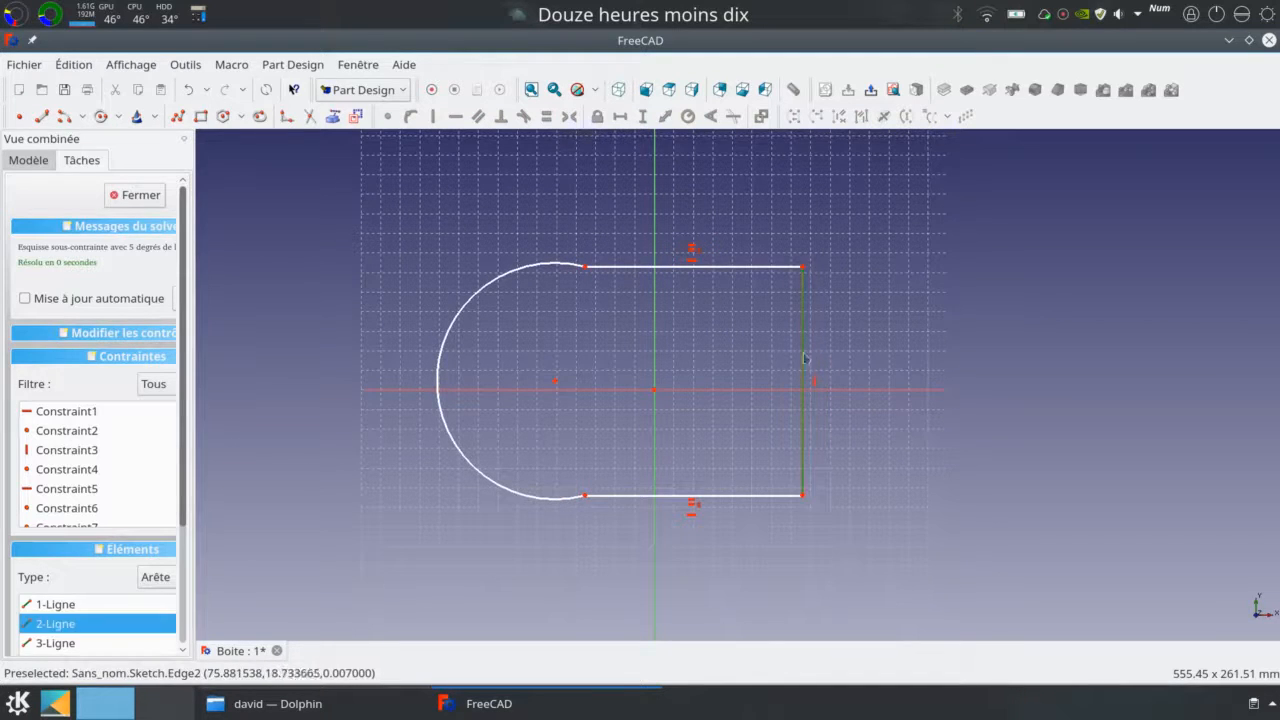
{"action": "left_click", "coordinate": [760, 497]}
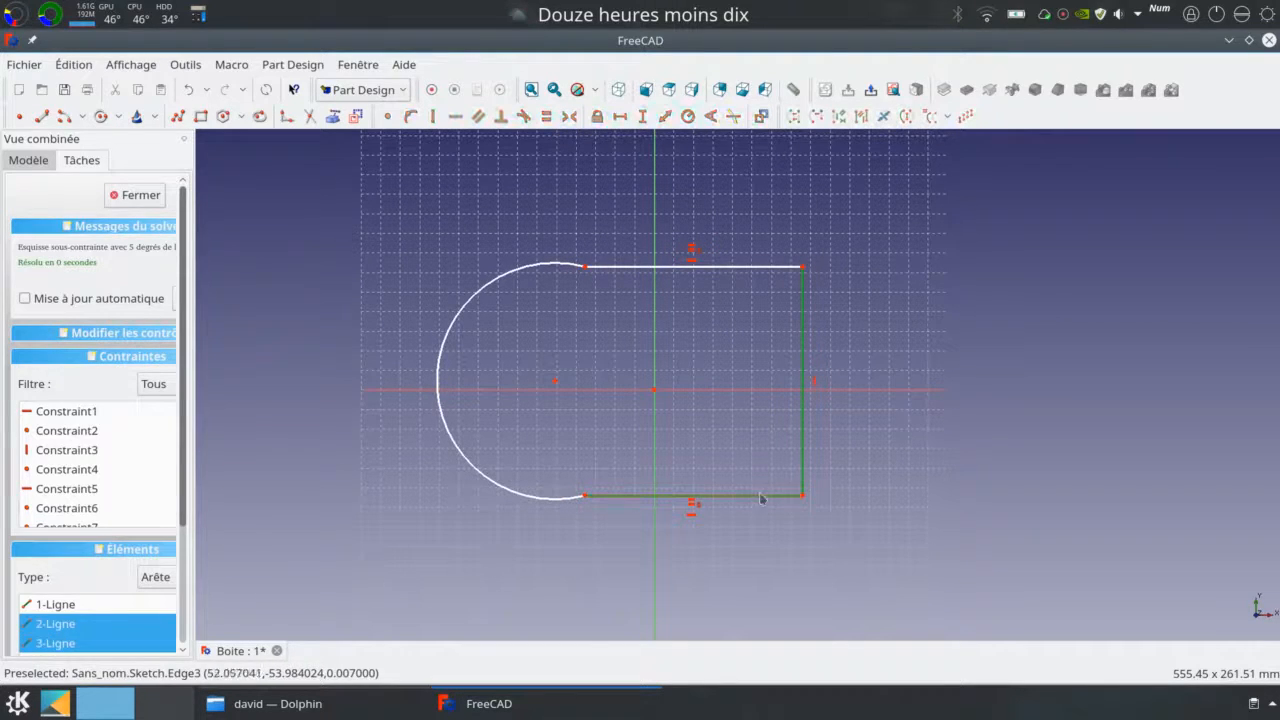
{"action": "left_click", "coordinate": [546, 116]}
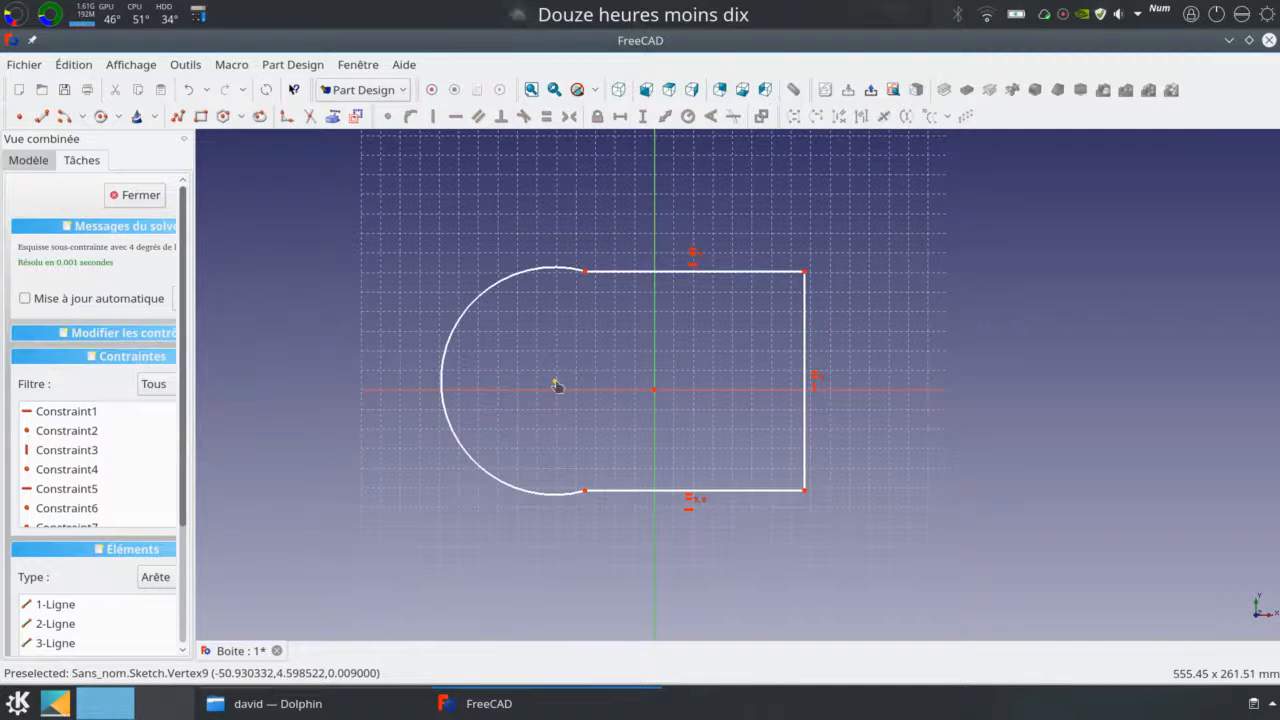
{"action": "left_click_drag", "start_coordinate": [557, 386], "coordinate": [557, 351]}
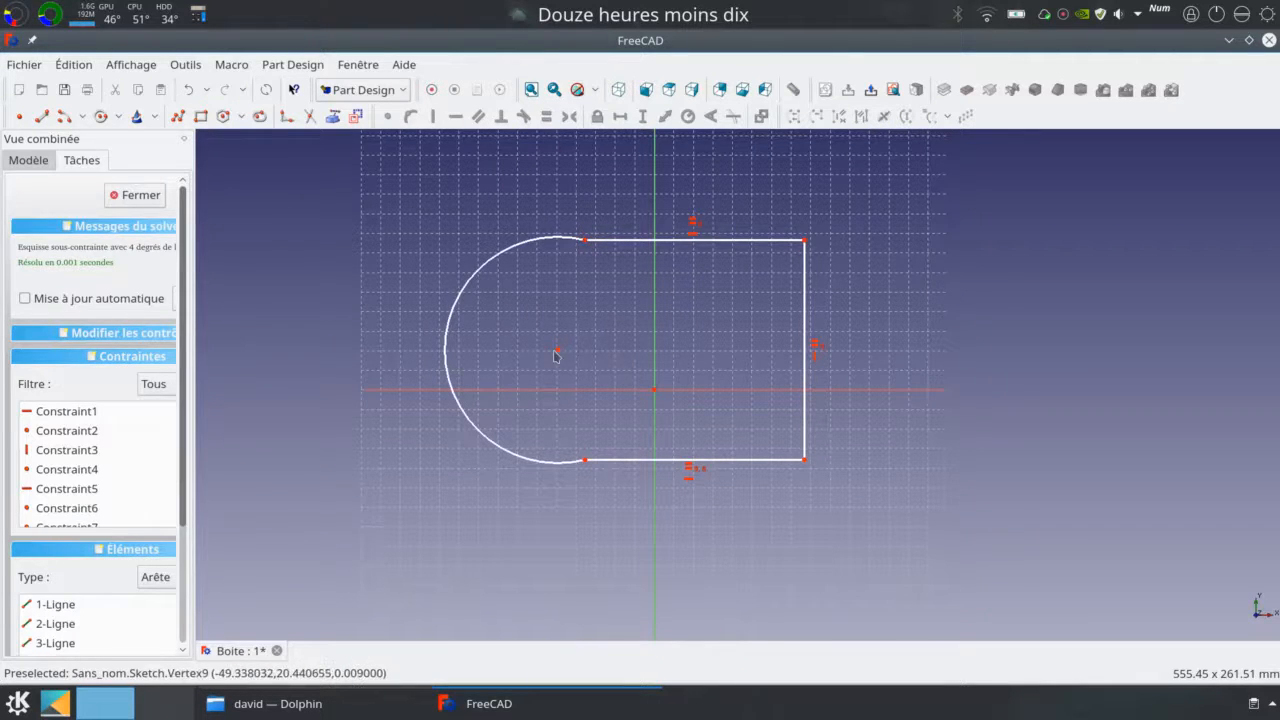
{"action": "left_click_drag", "start_coordinate": [563, 356], "coordinate": [594, 373]}
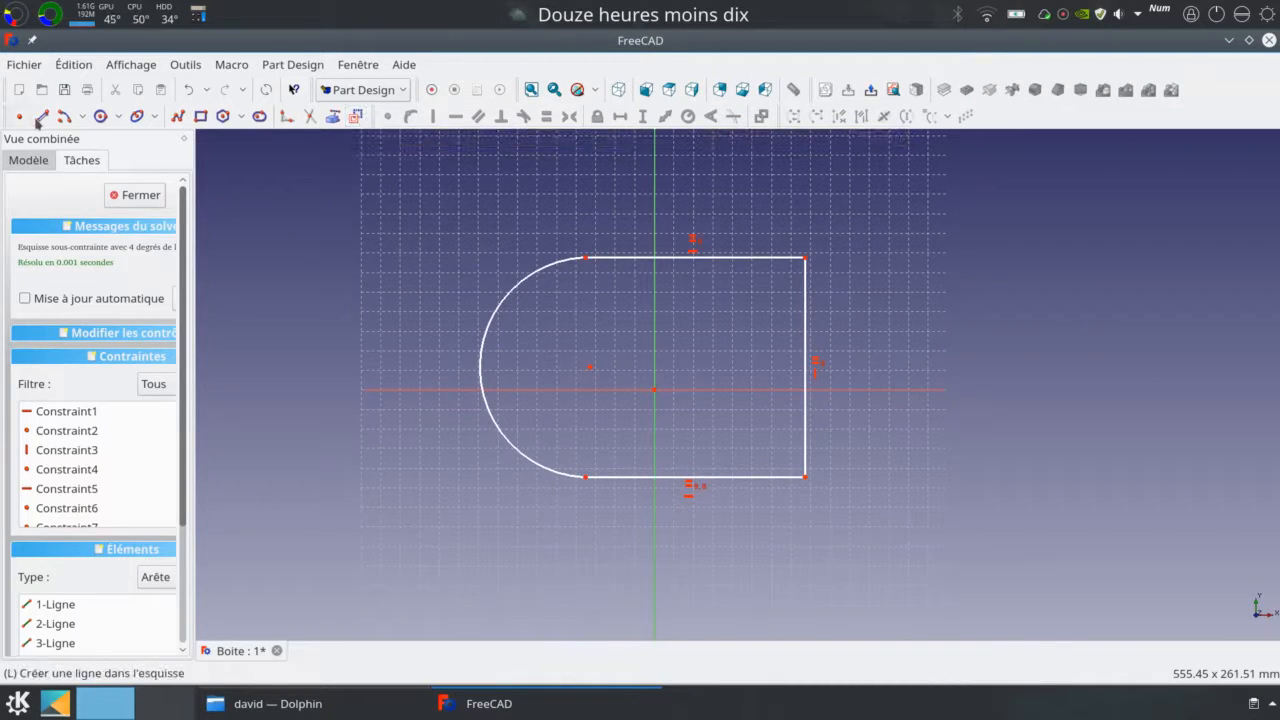
- Draw a vertical construction line between the arc's upper and lower endpoints
{"action": "left_click", "coordinate": [40, 118]}
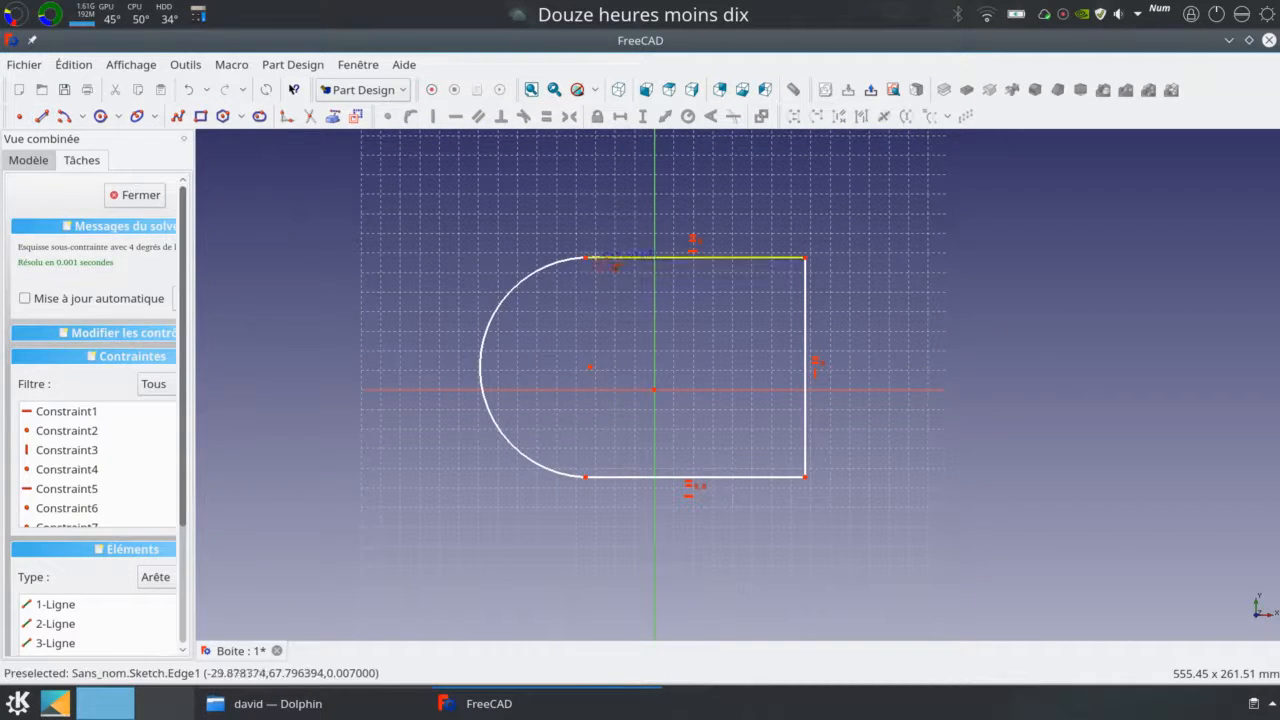
{"action": "left_click", "coordinate": [585, 258]}
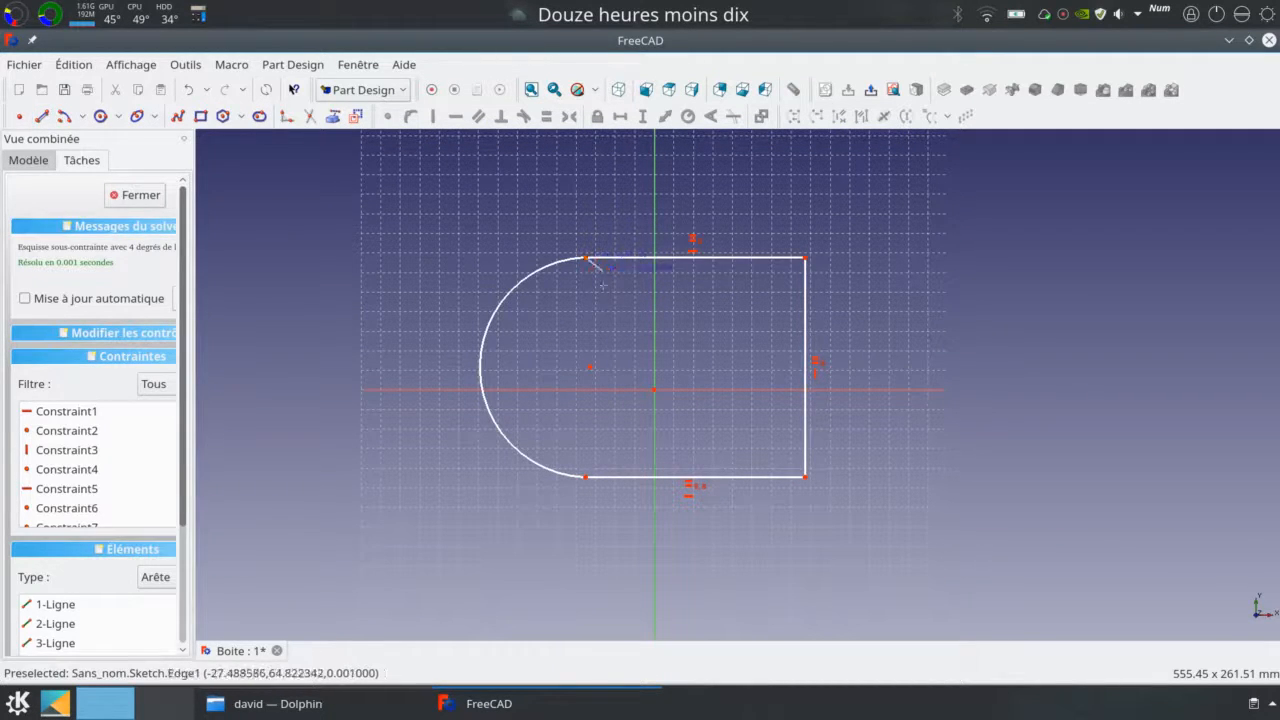
{"action": "left_click", "coordinate": [586, 476]}
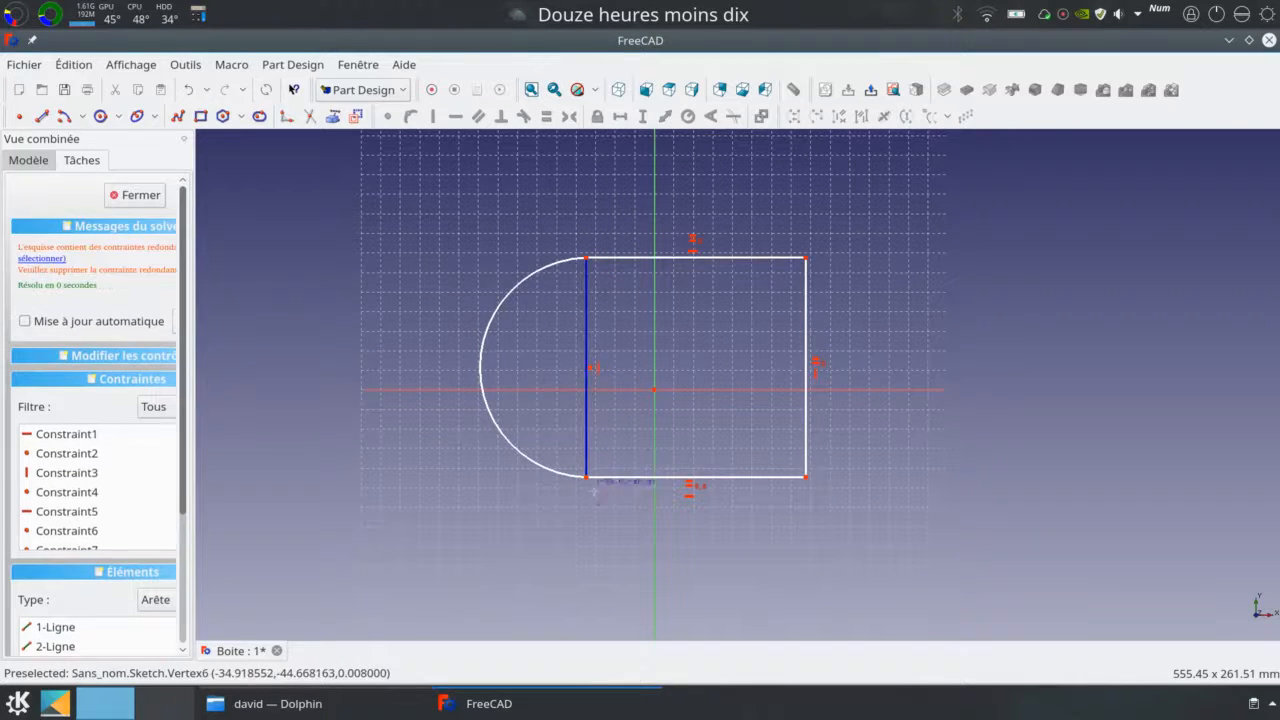
{"action": "right_click", "coordinate": [556, 530]}
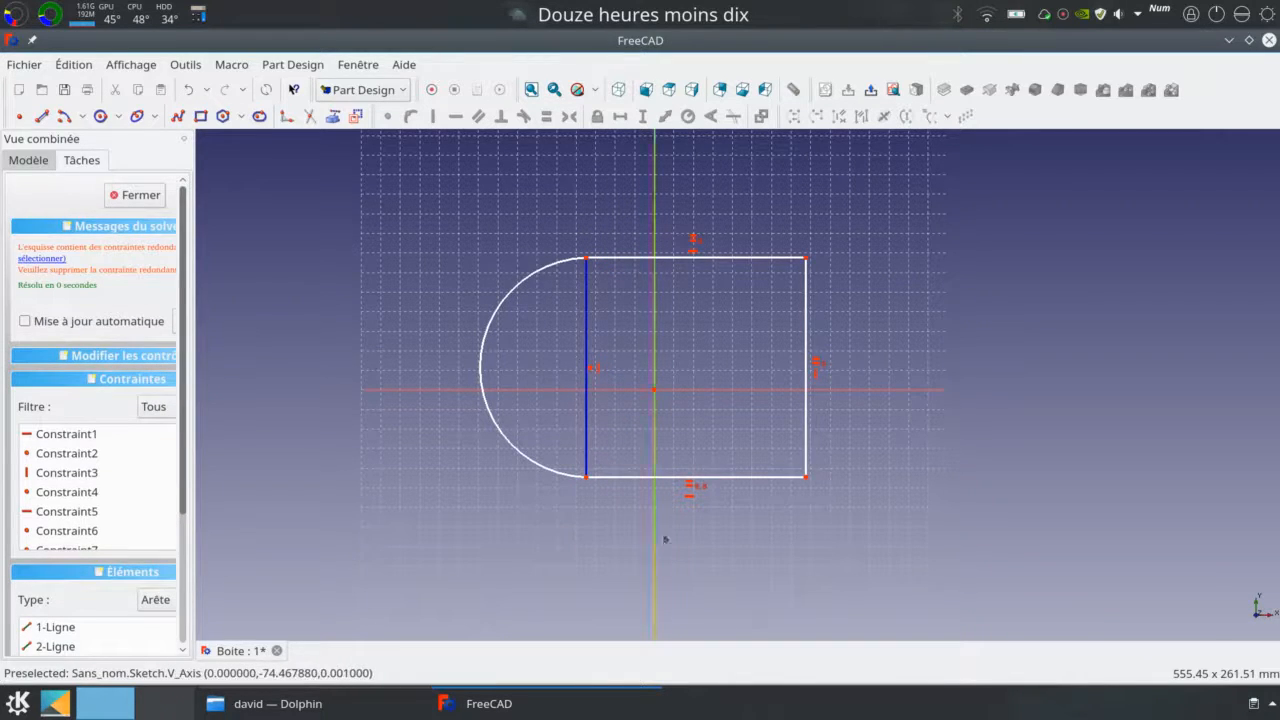
- Constrain the arc's centre to lie on the construction line, and shift the line slightly to test the profile
{"action": "left_click", "coordinate": [587, 410]}
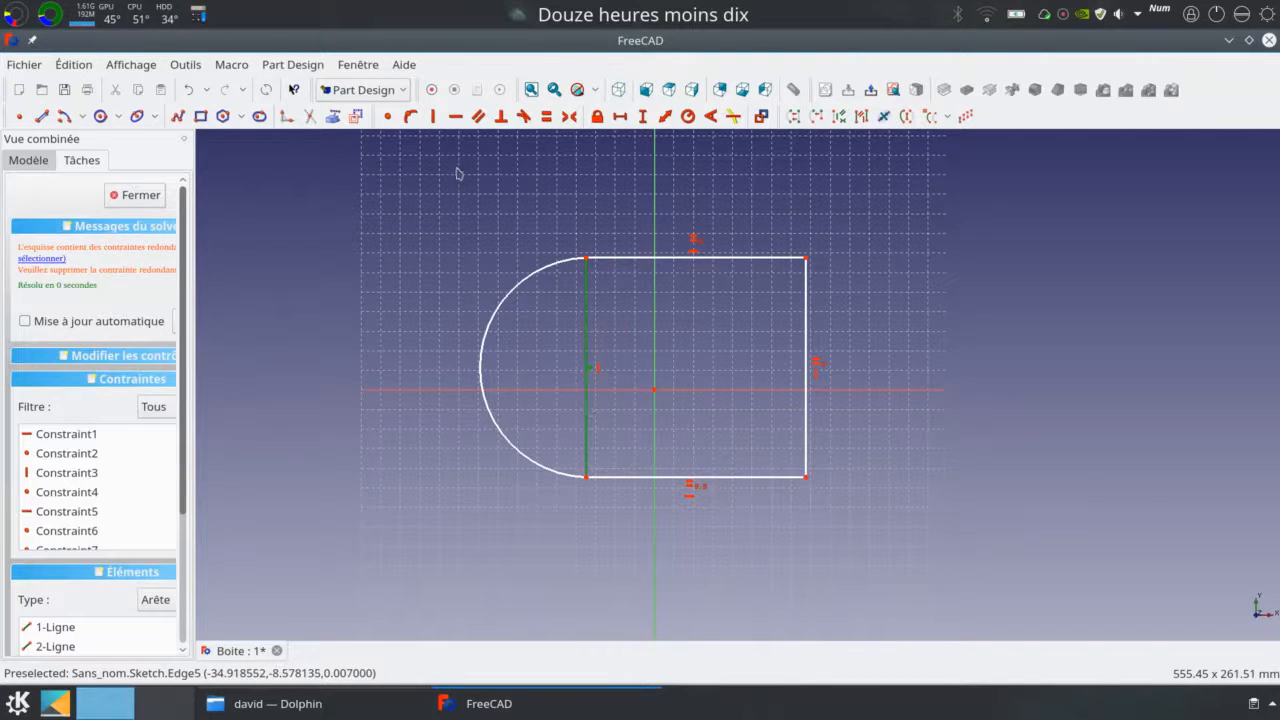
{"action": "left_click", "coordinate": [410, 118]}
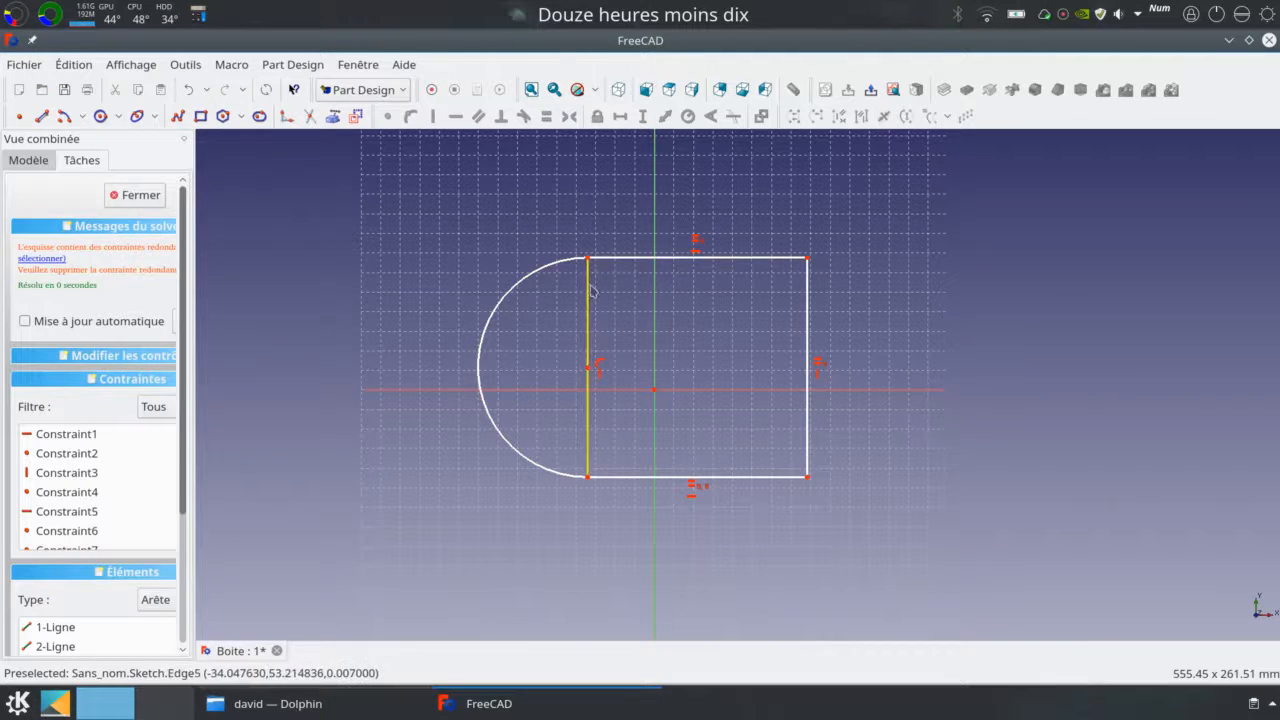
{"action": "mouse_move", "coordinate": [590, 300]}
{"action": "left_mouse_down"}
{"action": "mouse_move", "coordinate": [583, 313]}
{"action": "mouse_move", "coordinate": [554, 290]}
{"action": "mouse_move", "coordinate": [579, 317]}
{"action": "left_mouse_up"}
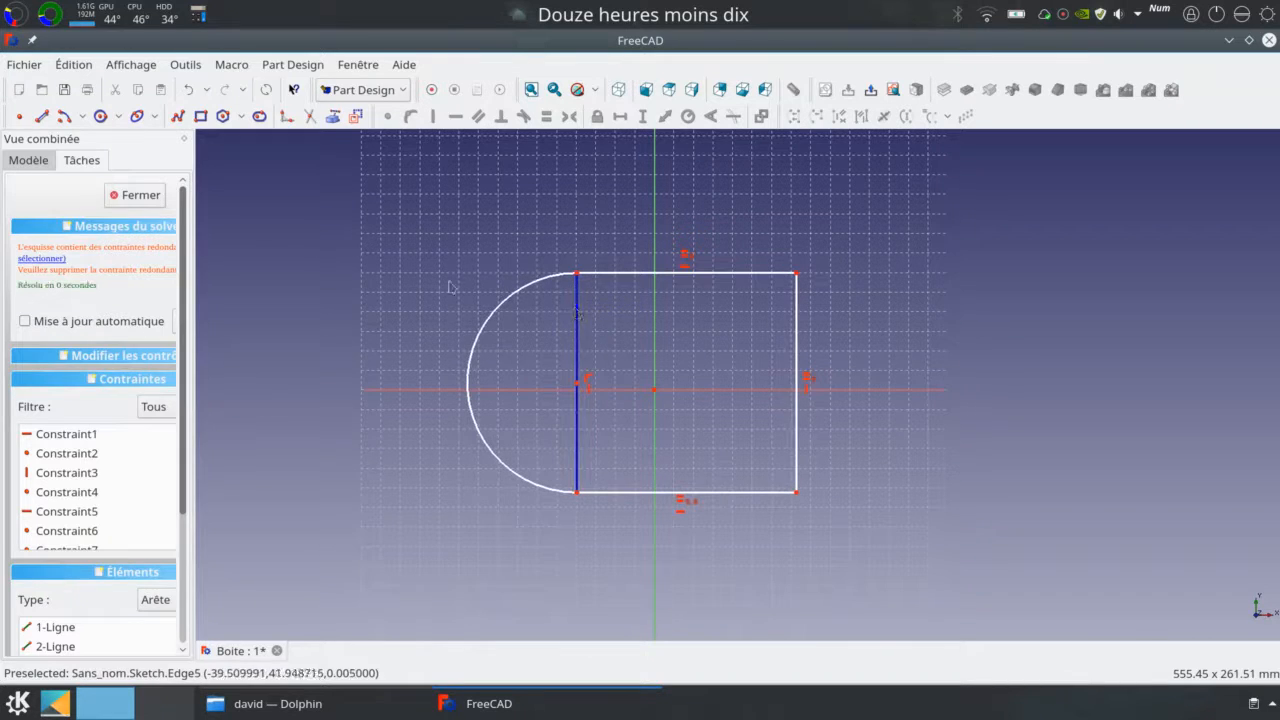
- Close the sketch to view the resulting profile, and reopen it for editing
{"action": "left_click", "coordinate": [135, 198]}
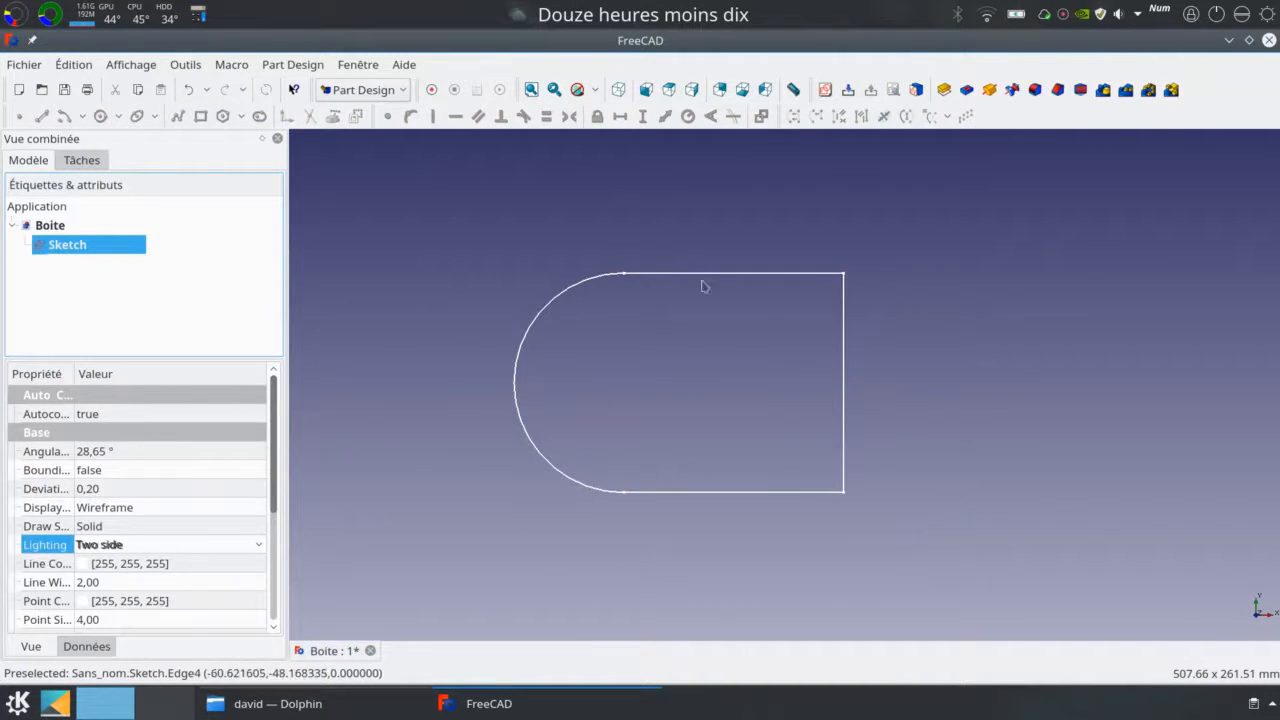
{"action": "double_click", "coordinate": [52, 246]}
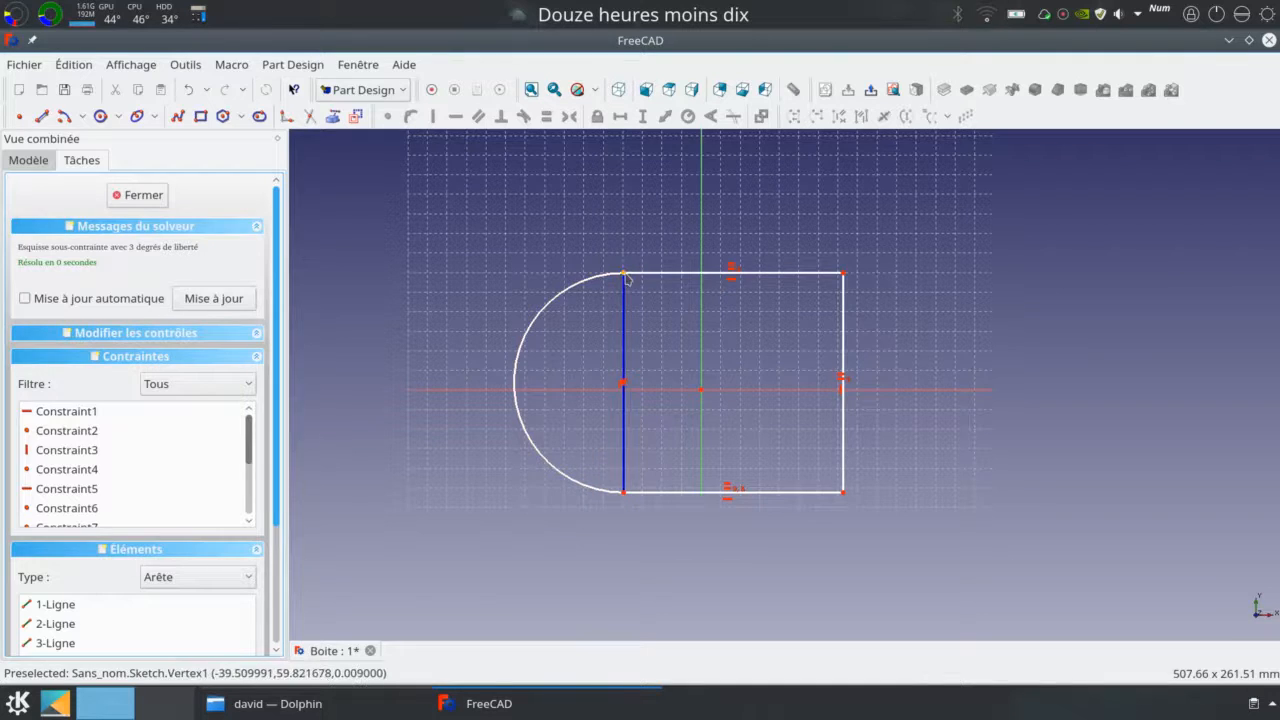
- Shift the arc's upper endpoint slightly and apply an equal-length constraint between the upper horizontal line and the construction line
{"action": "mouse_move", "coordinate": [625, 273]}
{"action": "left_mouse_down"}
{"action": "mouse_move", "coordinate": [626, 203]}
{"action": "mouse_move", "coordinate": [617, 287]}
{"action": "mouse_move", "coordinate": [614, 266]}
{"action": "left_mouse_up"}
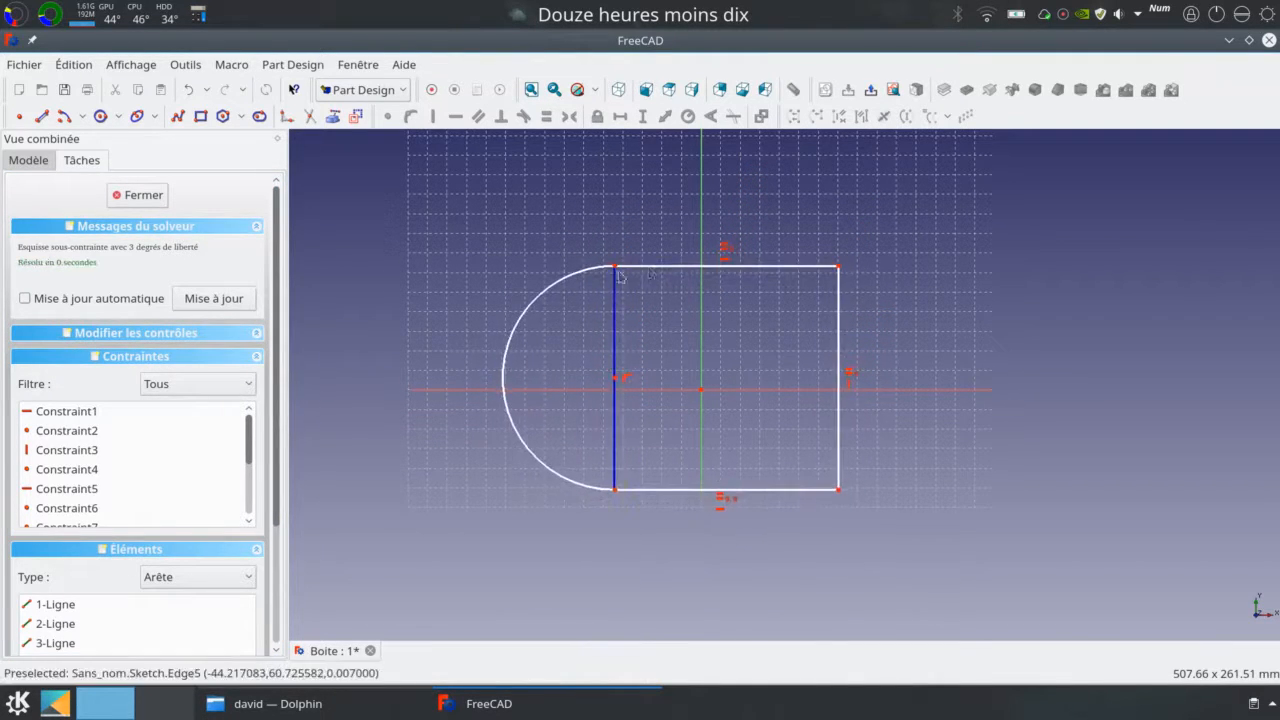
{"action": "left_click", "coordinate": [674, 266]}
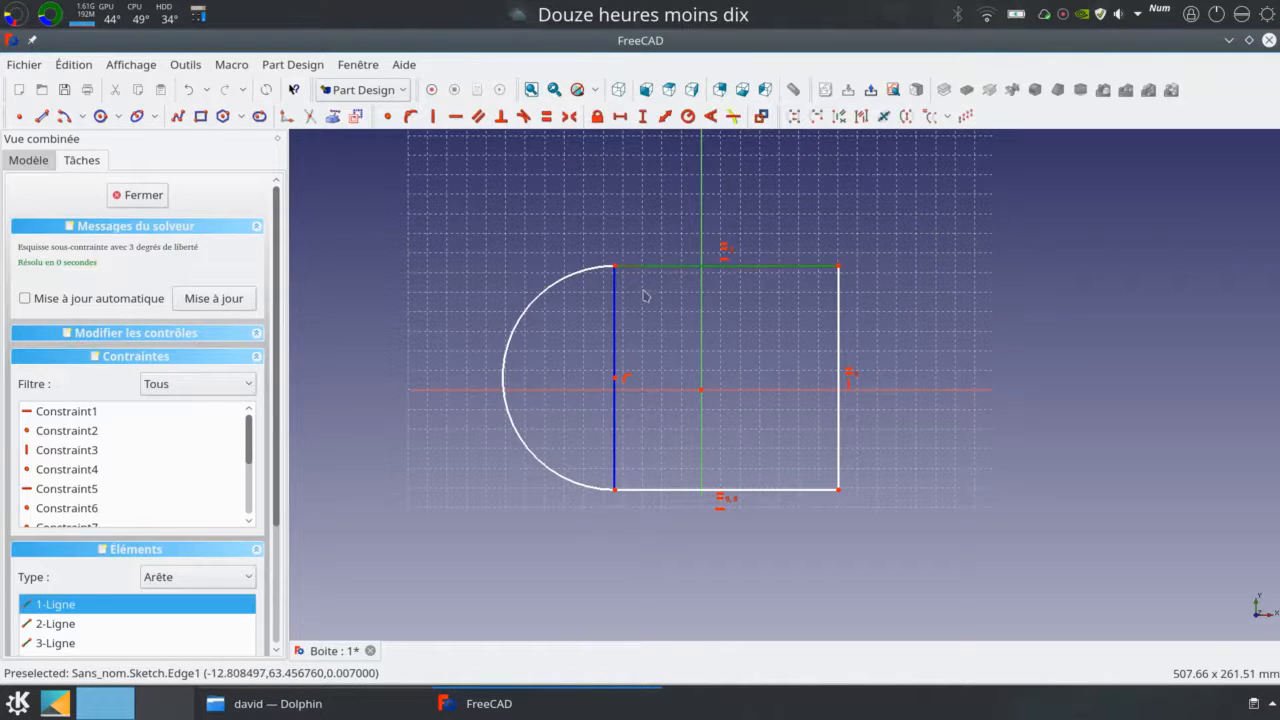
{"action": "left_click", "coordinate": [546, 116]}
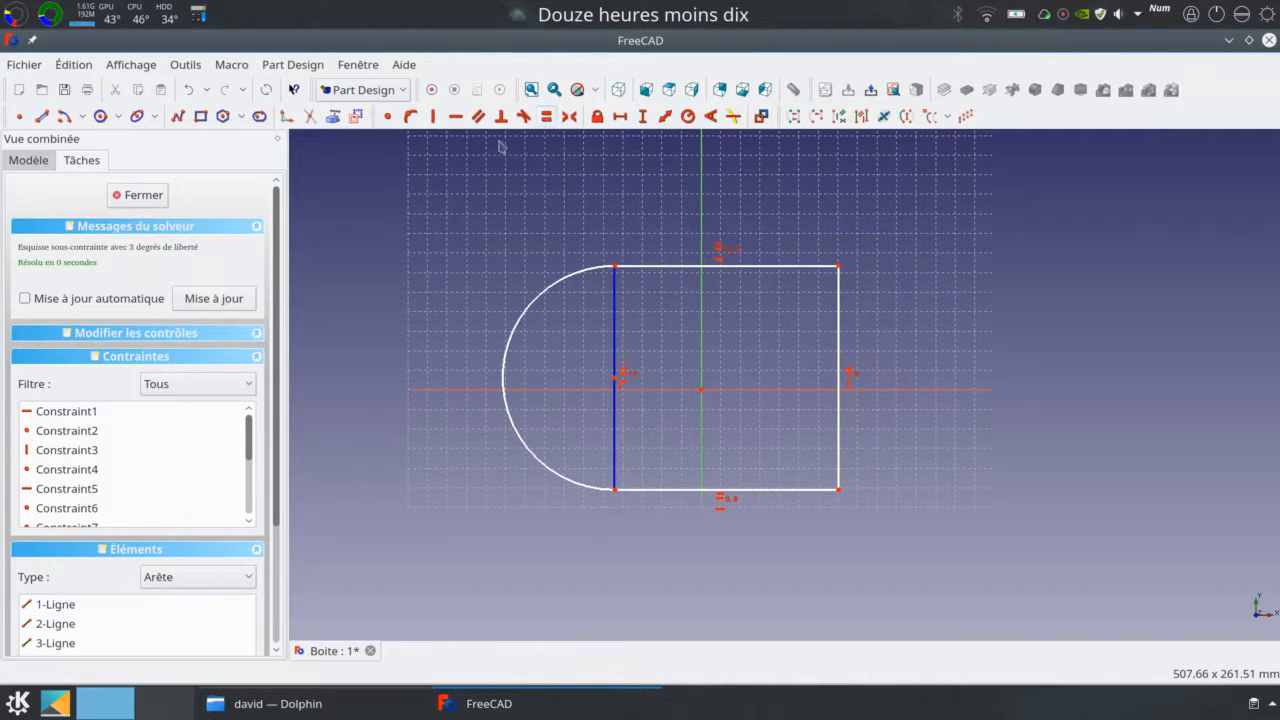
- Constrain the vertical distance of the vertical construction line to 200 mm
{"action": "left_click", "coordinate": [614, 315]}
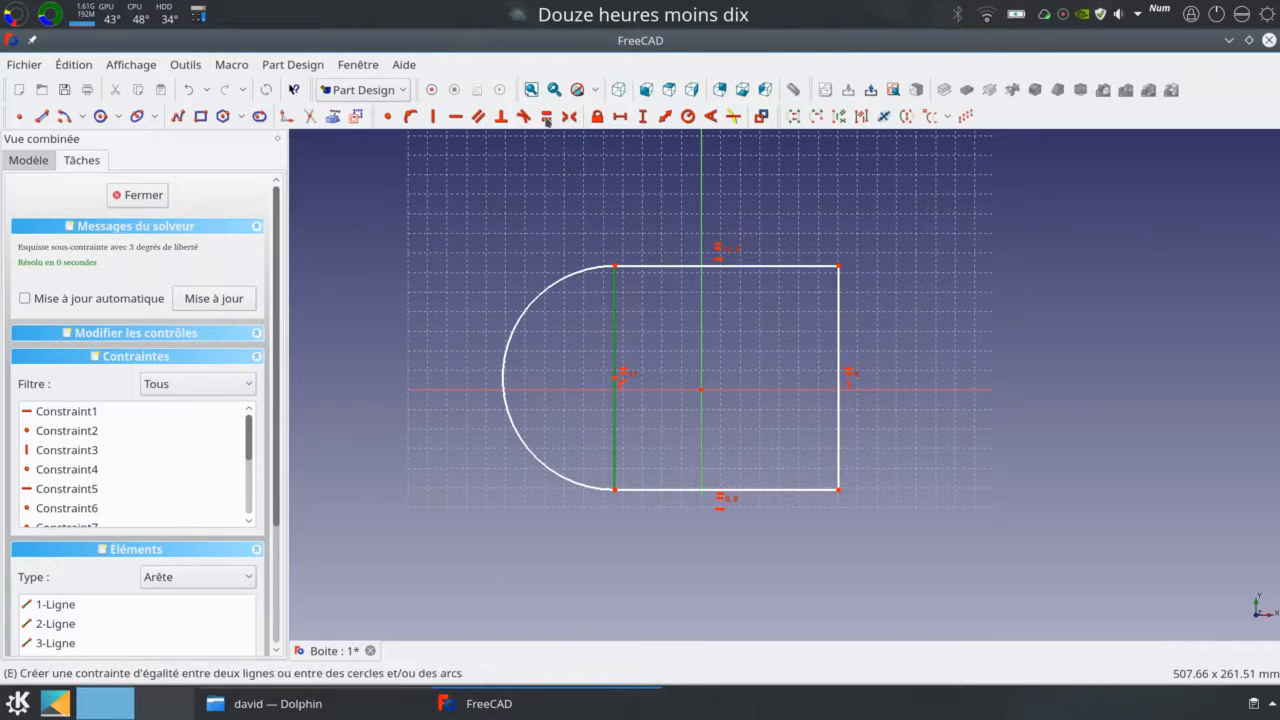
{"action": "left_click", "coordinate": [642, 118]}
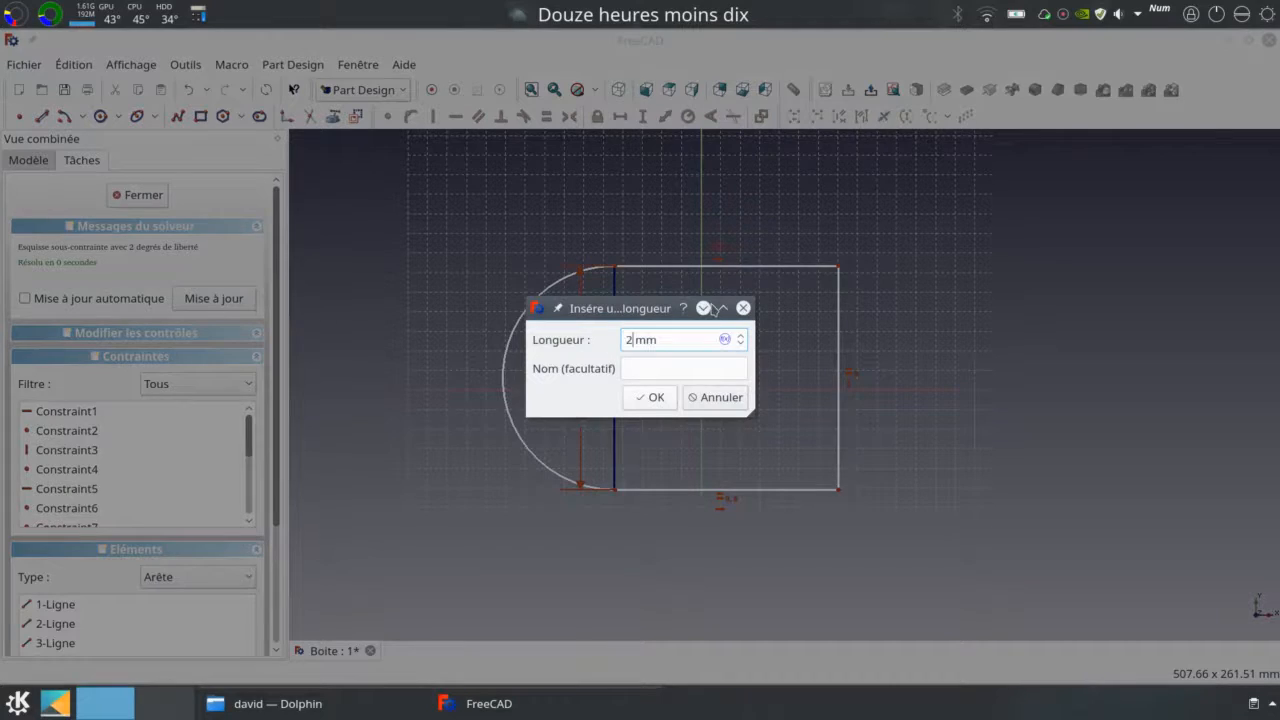
{"action": "key", "text": "Return"}
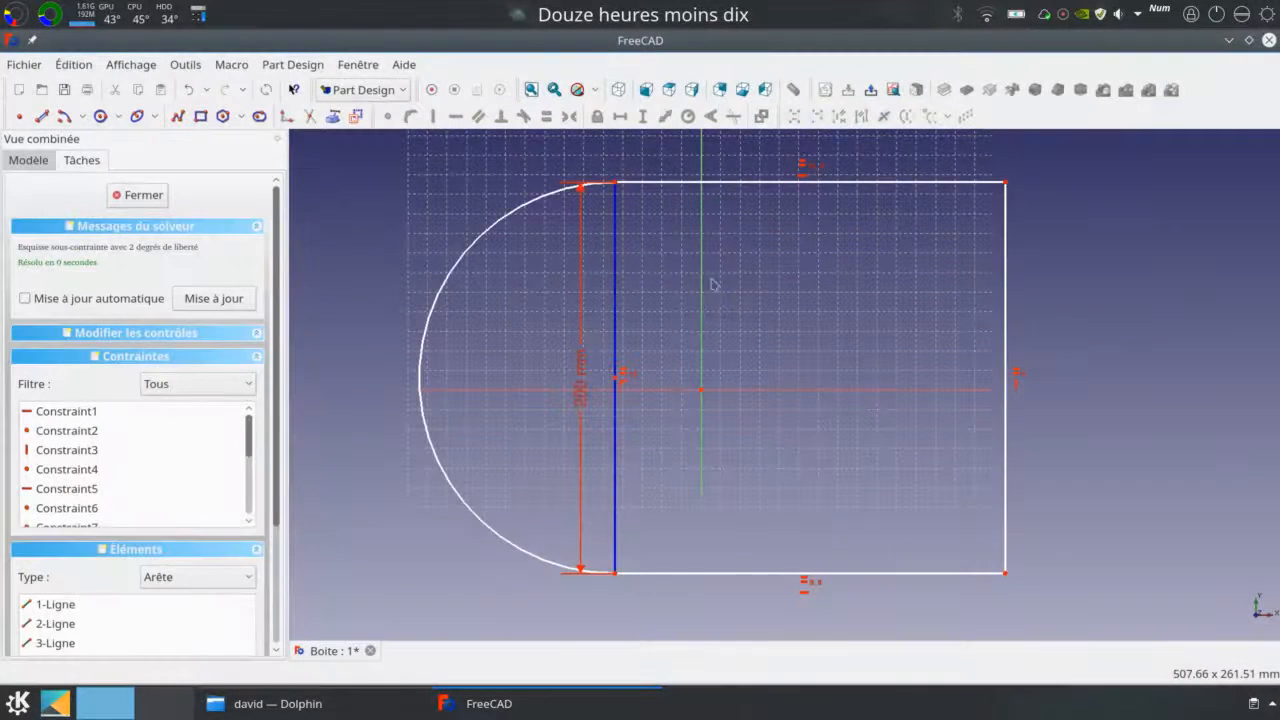
{"action": "scroll", "coordinate": [676, 260], "scroll_direction": "down", "scroll_amount": 2}
{"action": "mouse_move", "coordinate": [733, 271]}
{"action": "middle_mouse_down"}
{"action": "mouse_move", "coordinate": [670, 284]}
{"action": "mouse_move", "coordinate": [697, 308]}
{"action": "middle_mouse_up"}
{"action": "scroll", "coordinate": [671, 314], "scroll_direction": "up", "scroll_amount": 1}
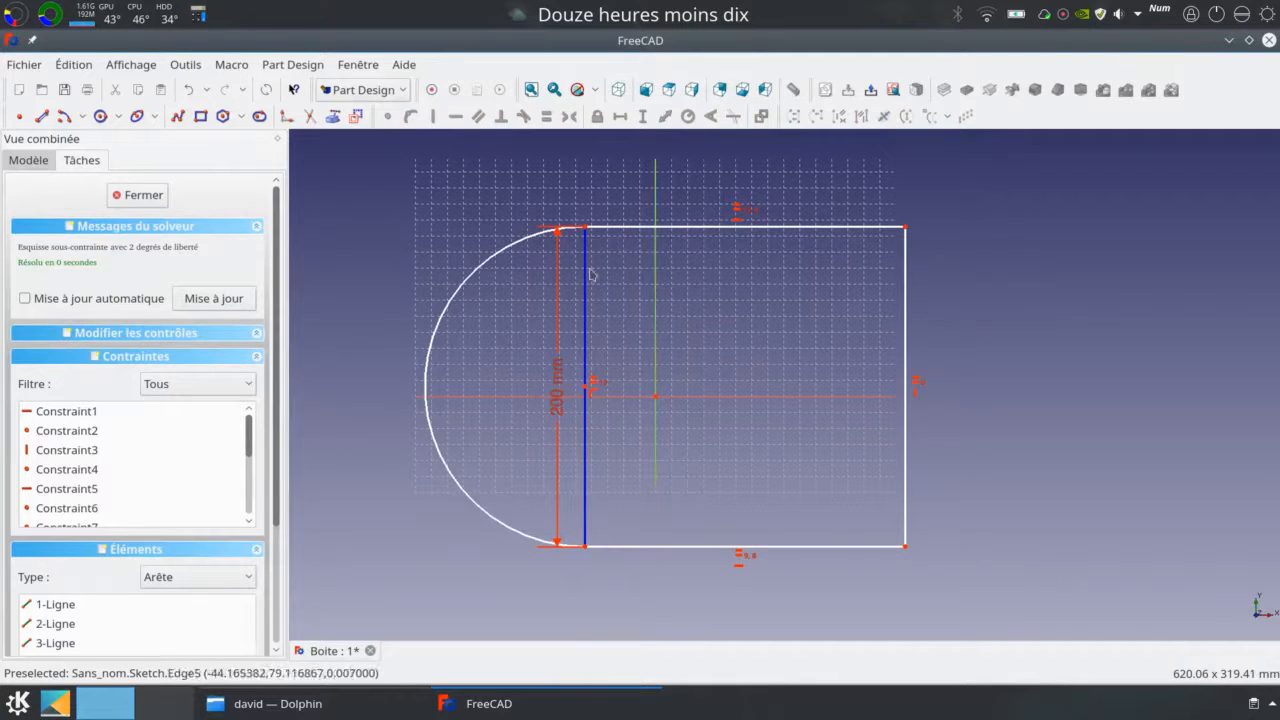
- Shift the construction line slightly to test the profile, and delete its 200 mm vertical dimension
{"action": "mouse_move", "coordinate": [588, 272]}
{"action": "left_mouse_down"}
{"action": "mouse_move", "coordinate": [557, 240]}
{"action": "mouse_move", "coordinate": [577, 274]}
{"action": "left_mouse_up"}
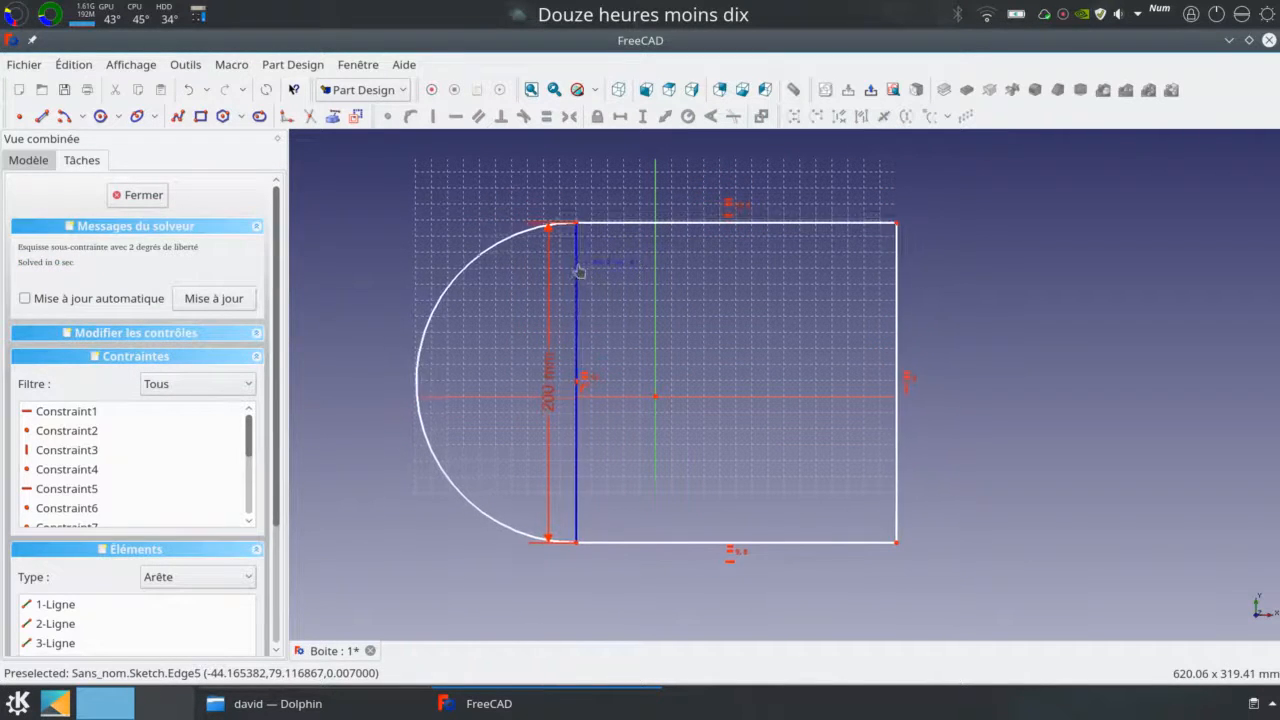
{"action": "left_click", "coordinate": [552, 390]}
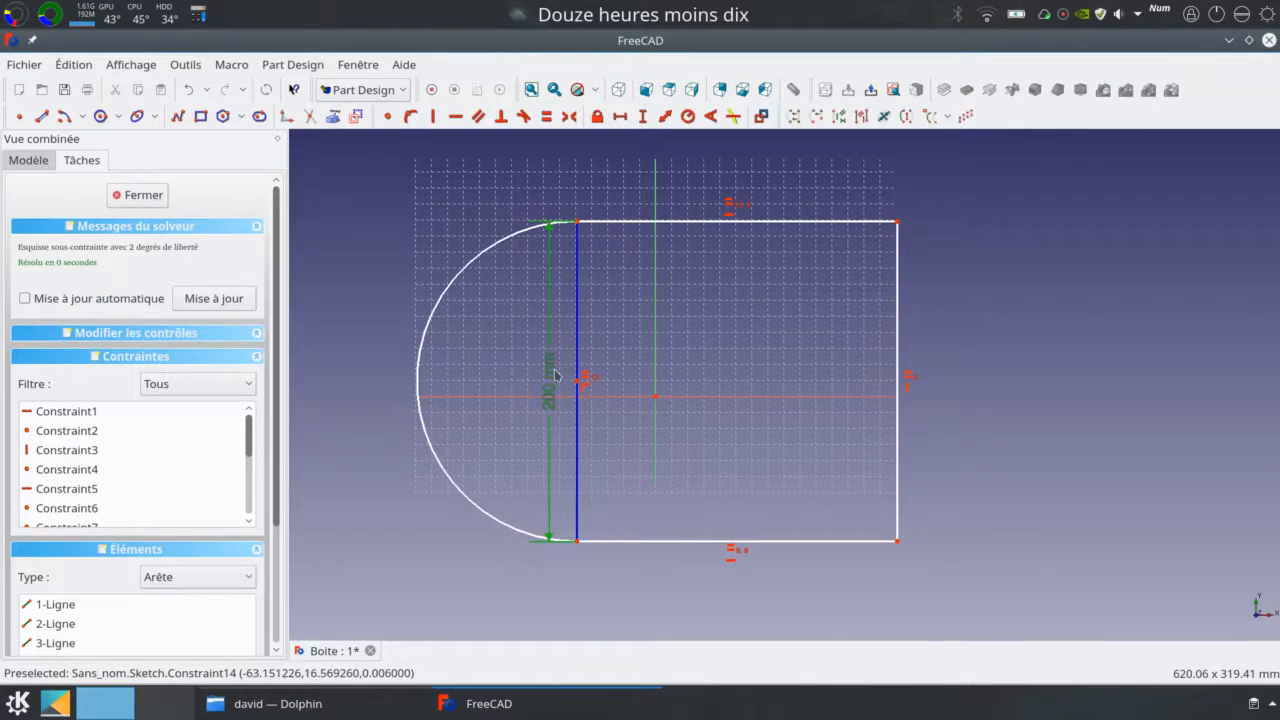
{"action": "key", "text": "Delete"}
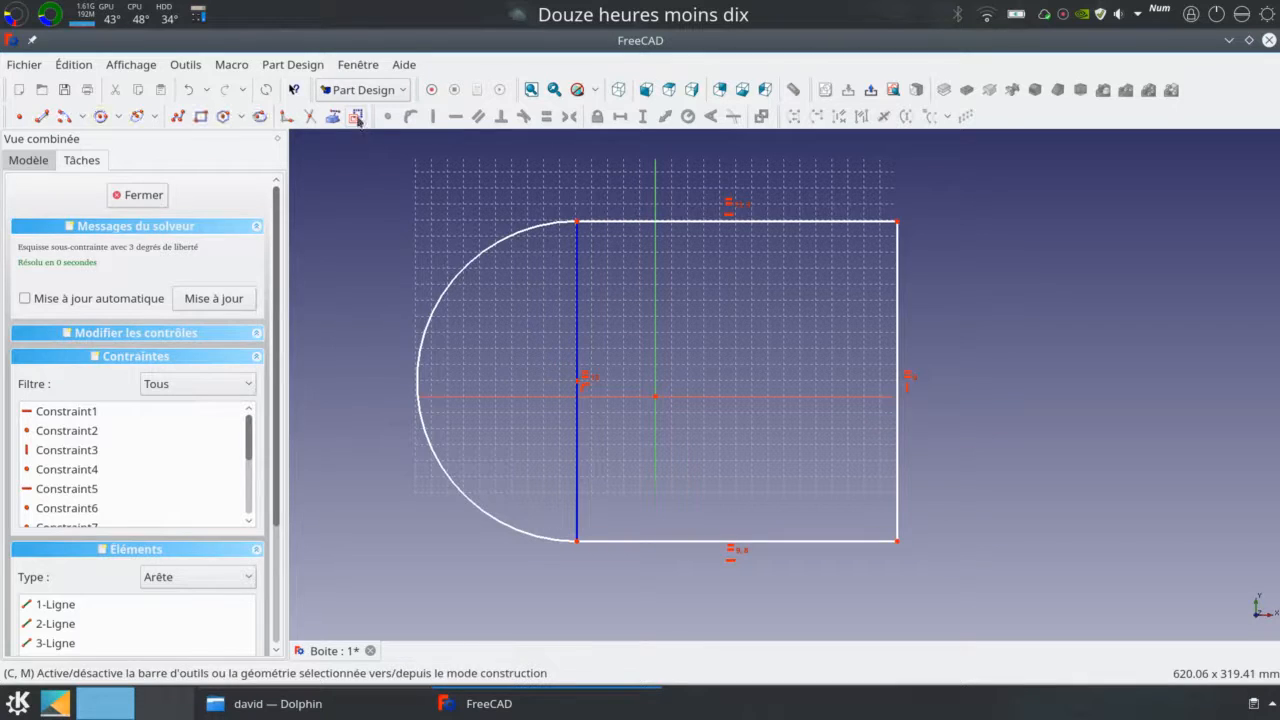
{"action": "left_click", "coordinate": [578, 270]}
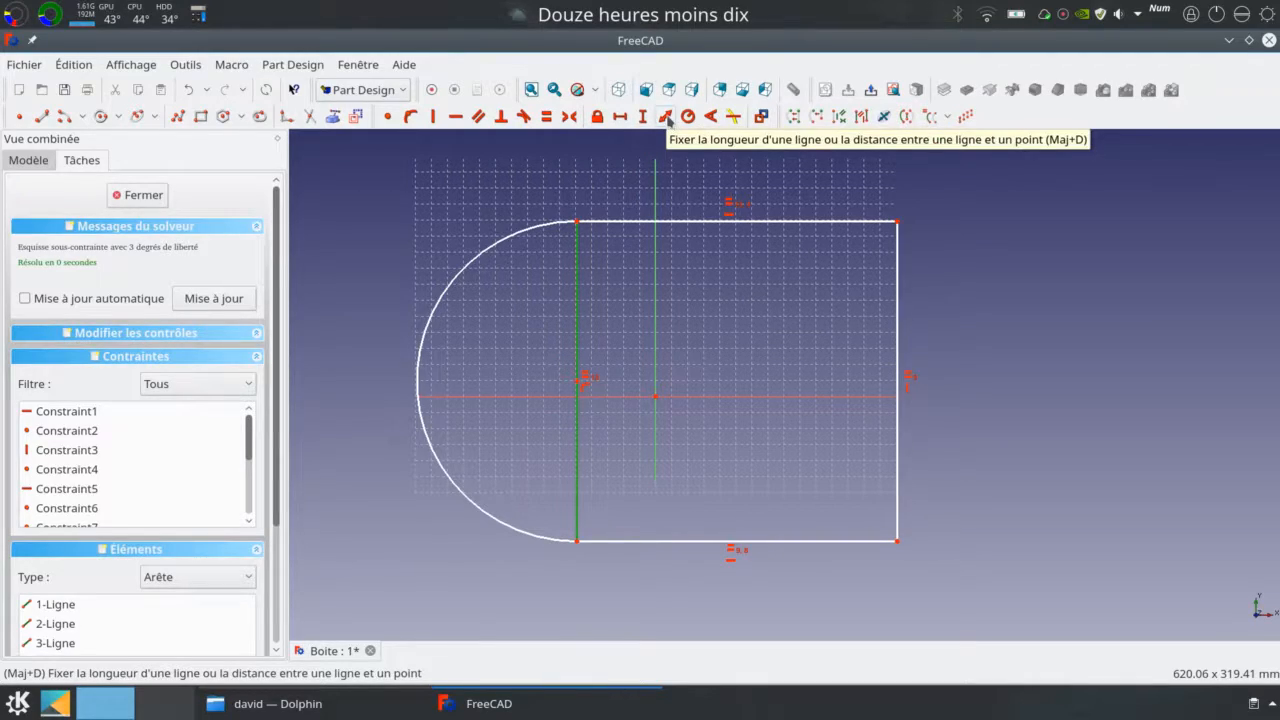
{"action": "left_click", "coordinate": [666, 117]}
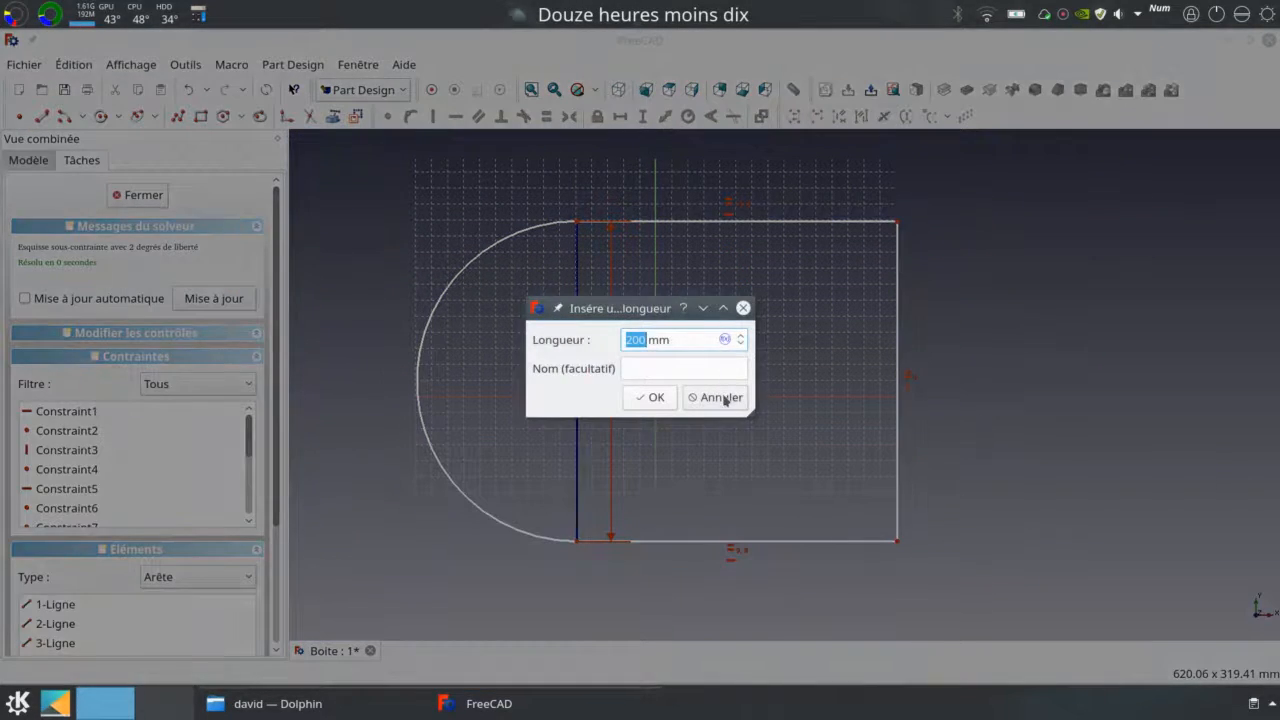
{"action": "left_click", "coordinate": [720, 397]}
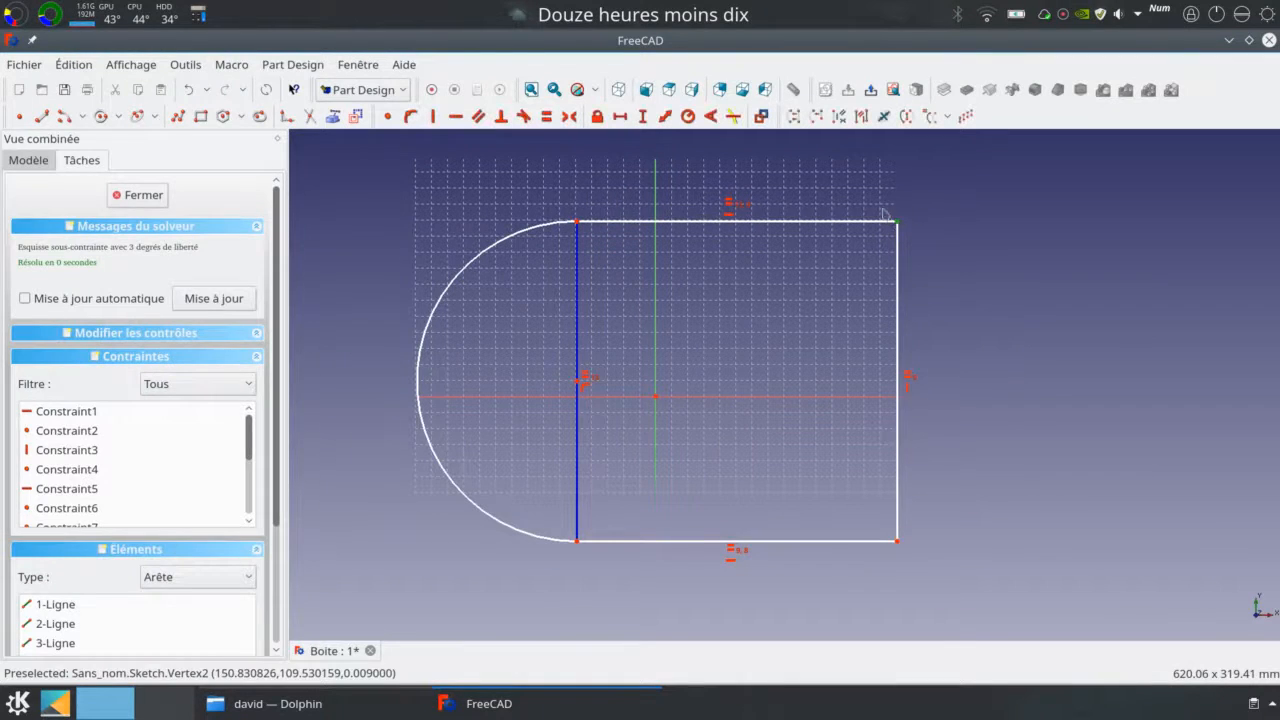
- Try a distance constraint between the square's upper-right and lower-left corners, shift the upper-right corner to test it, and delete the constraint
{"action": "left_click", "coordinate": [666, 117]}
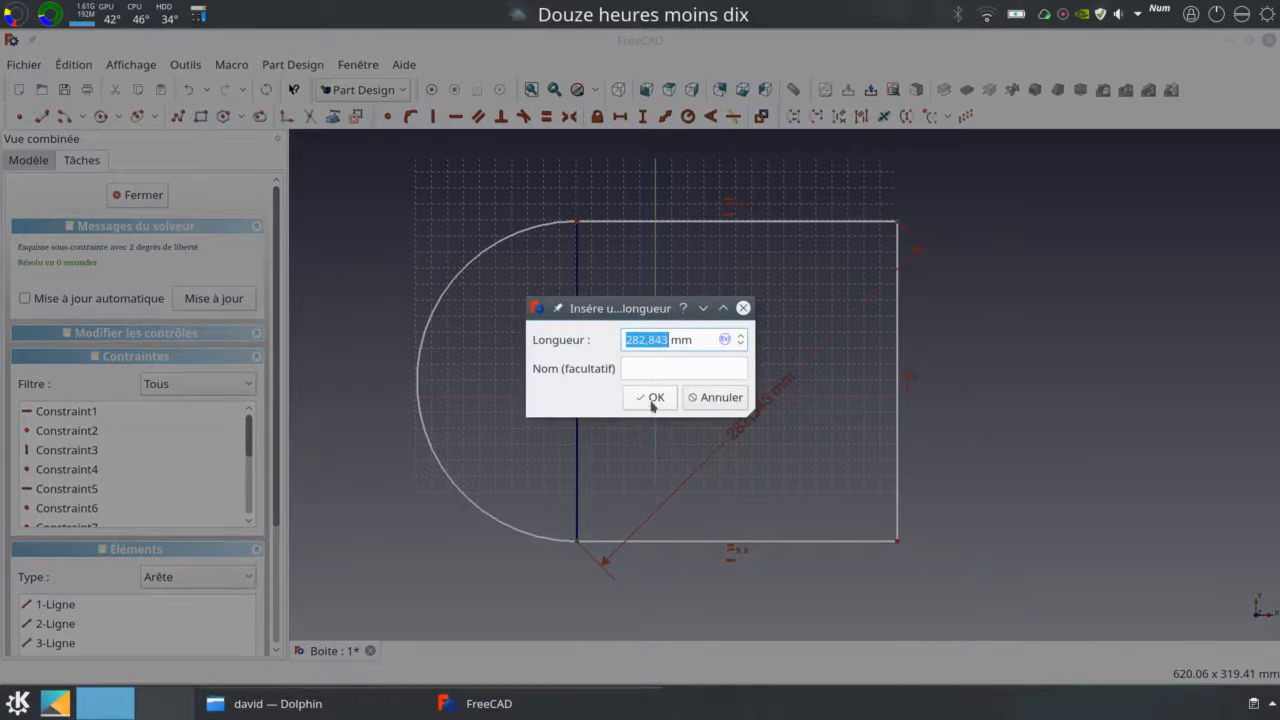
{"action": "left_click", "coordinate": [651, 401]}
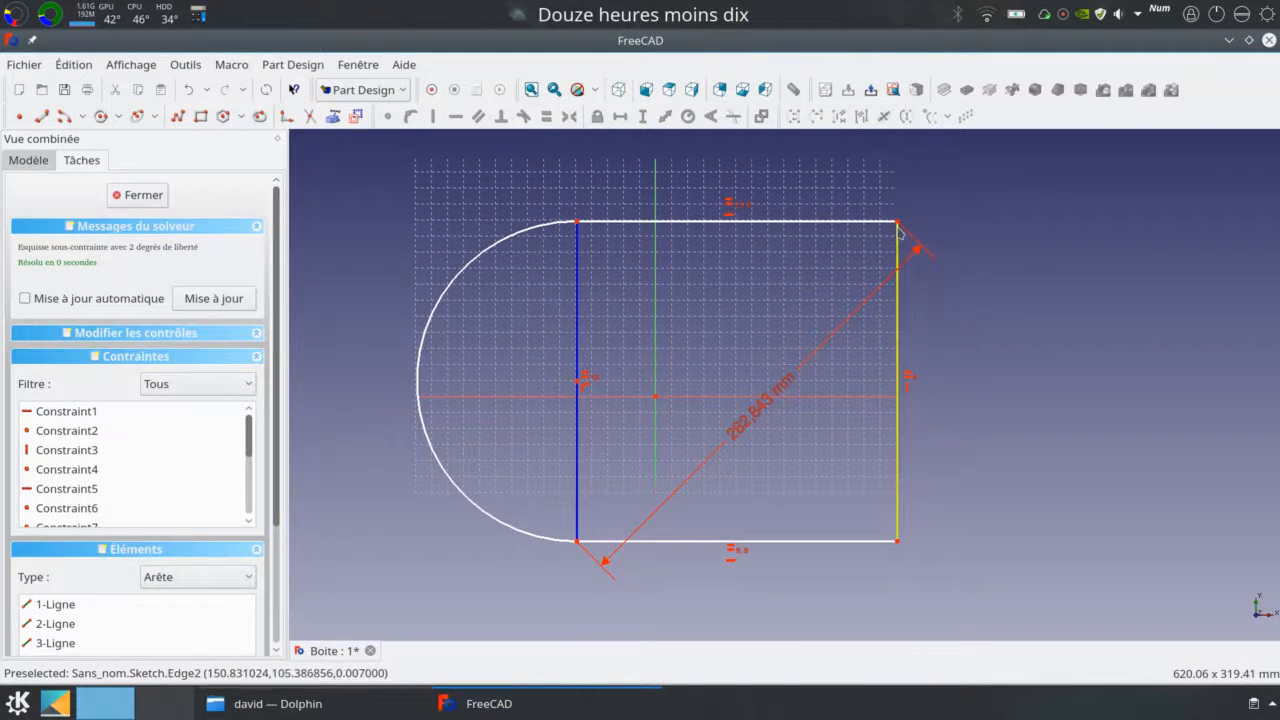
{"action": "left_click_drag", "start_coordinate": [897, 221], "coordinate": [891, 212]}
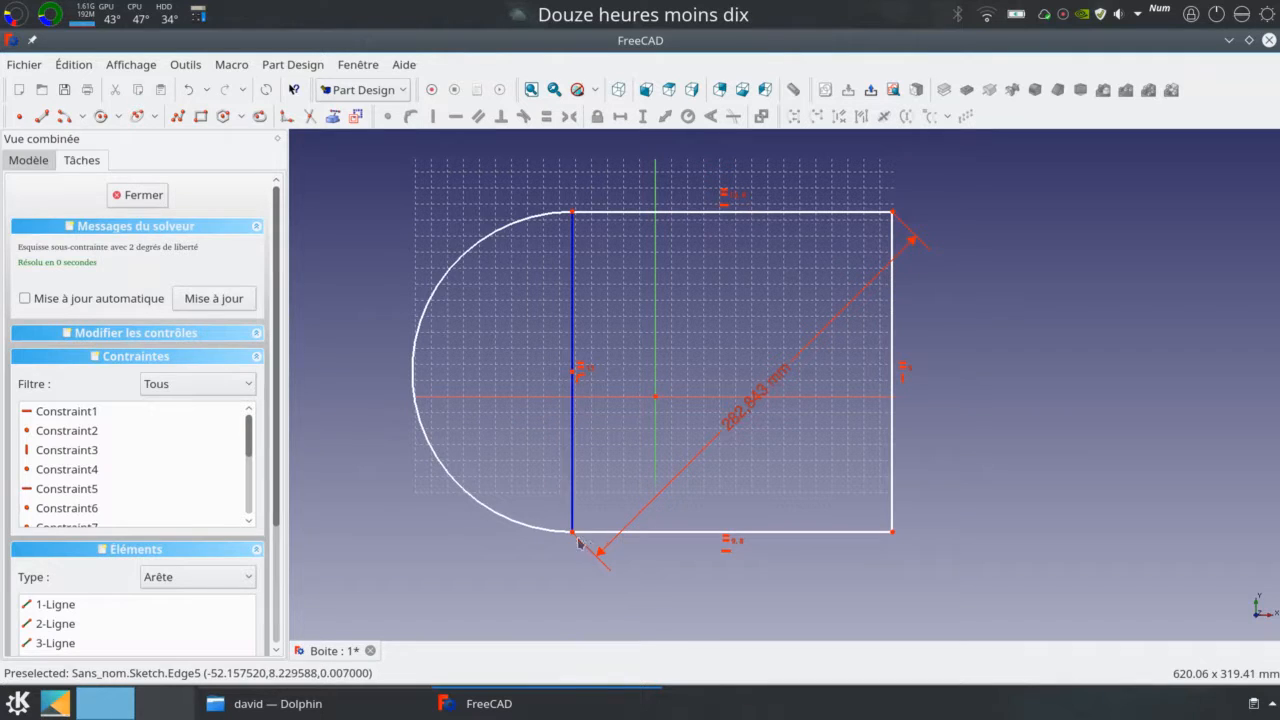
{"action": "left_click", "coordinate": [767, 388]}
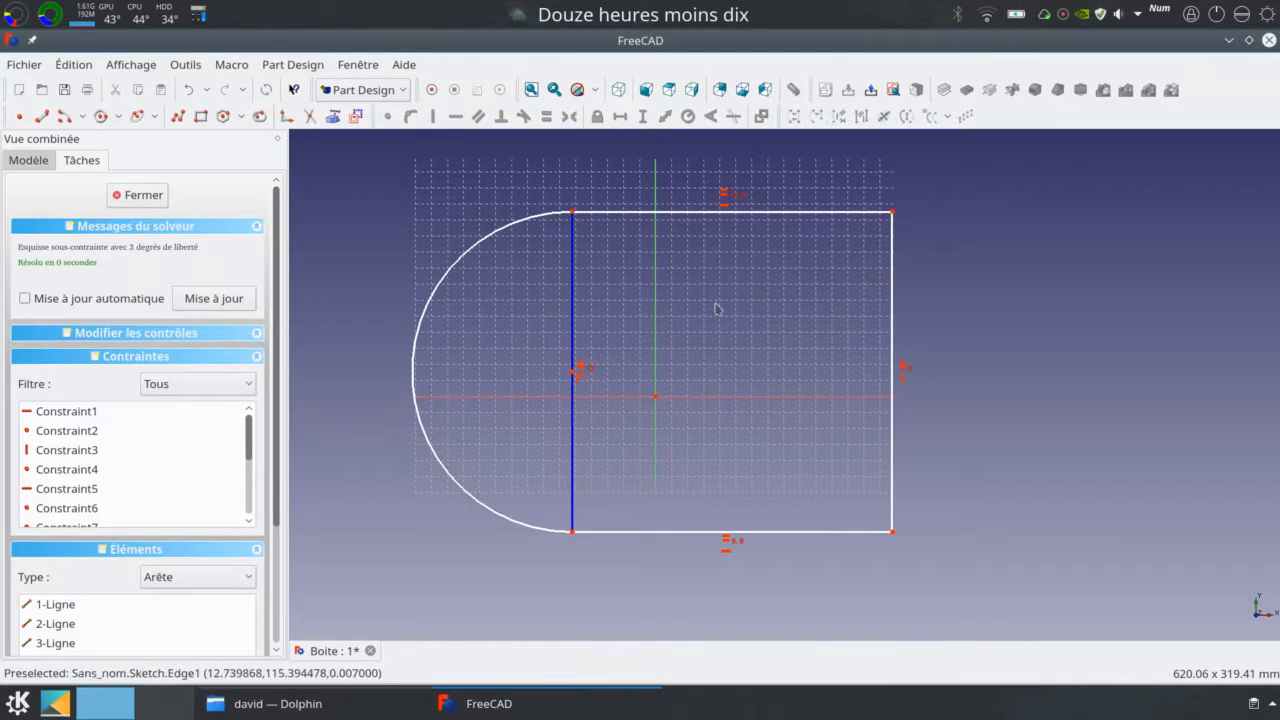
- Shift the whole profile slightly by its upper horizontal line
{"action": "left_click", "coordinate": [616, 212]}
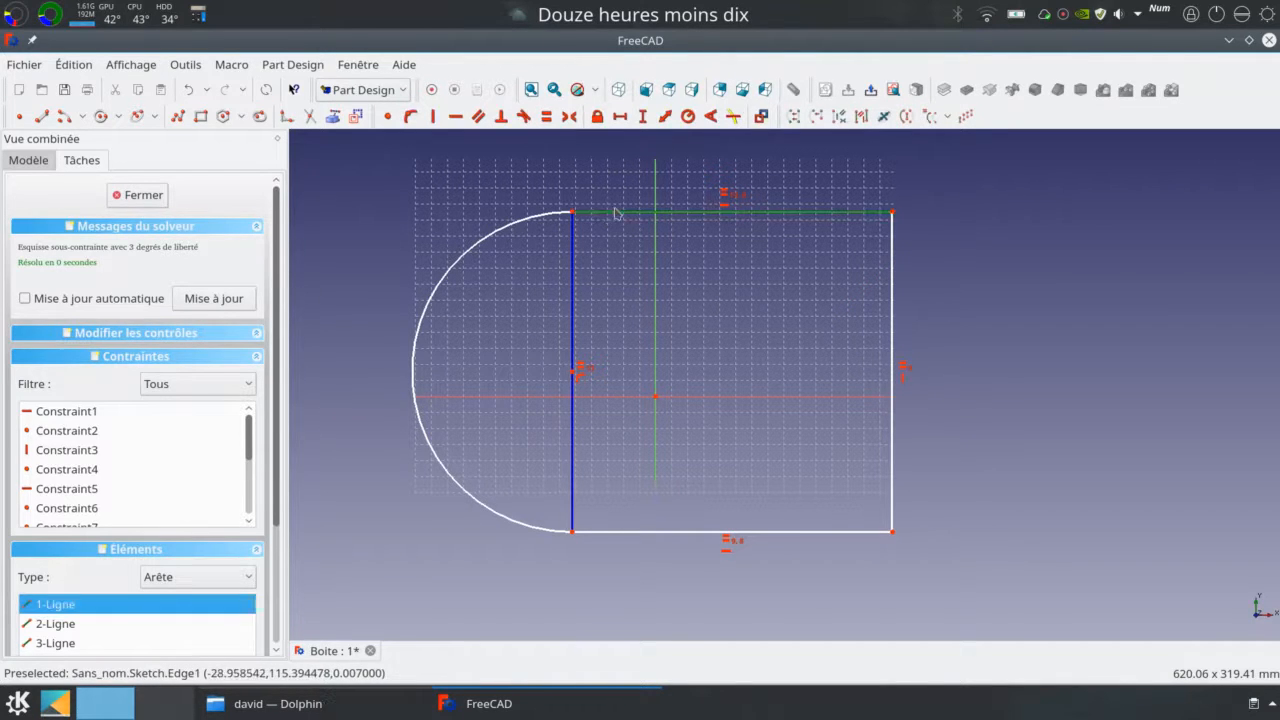
{"action": "left_click", "coordinate": [575, 282]}
{"action": "left_click_drag", "start_coordinate": [596, 219], "coordinate": [608, 208]}
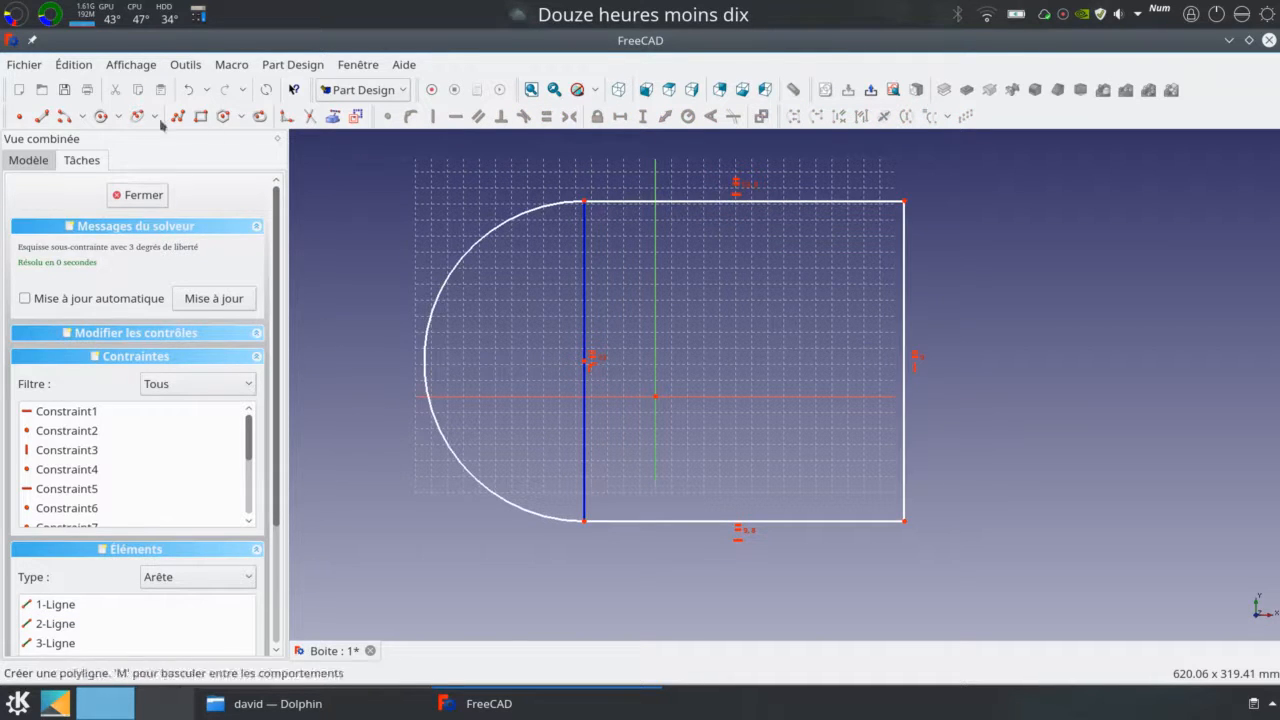
- Draw two connected slanted lines inside the square, from the arc's upper endpoint to a point near the centre and back to its lower endpoint
{"action": "left_click", "coordinate": [42, 117]}
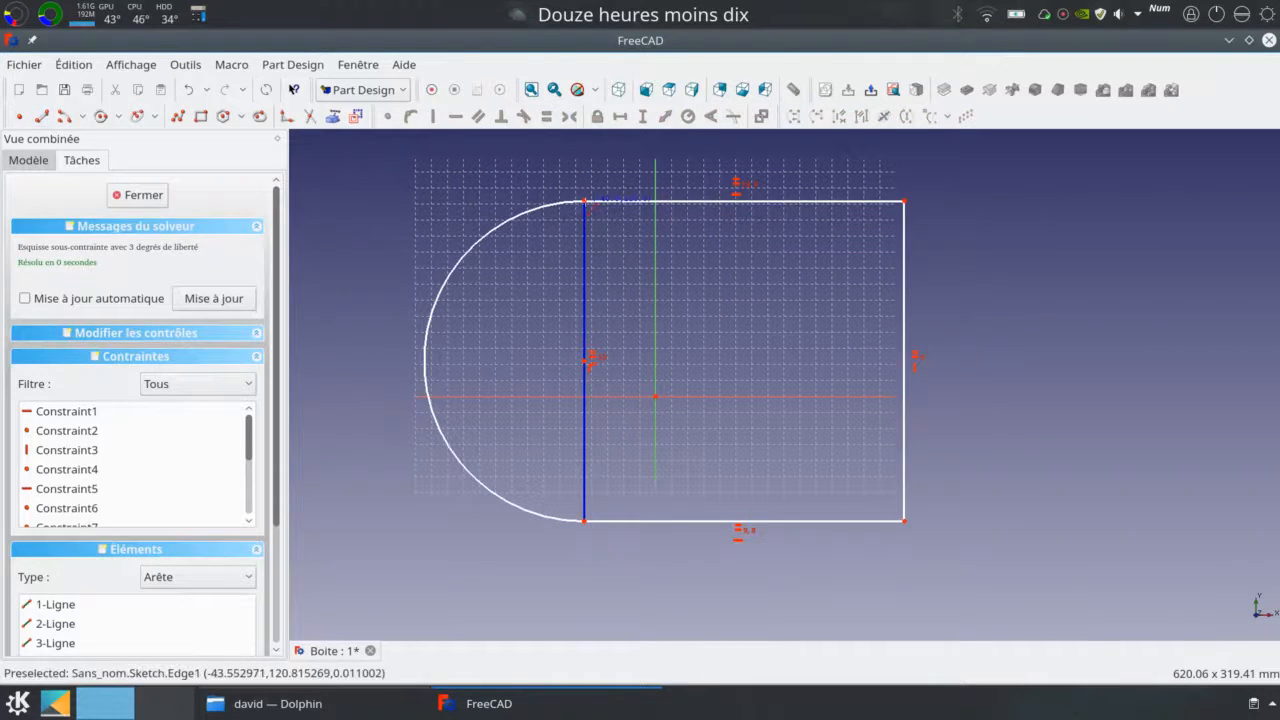
{"action": "left_click", "coordinate": [584, 201]}
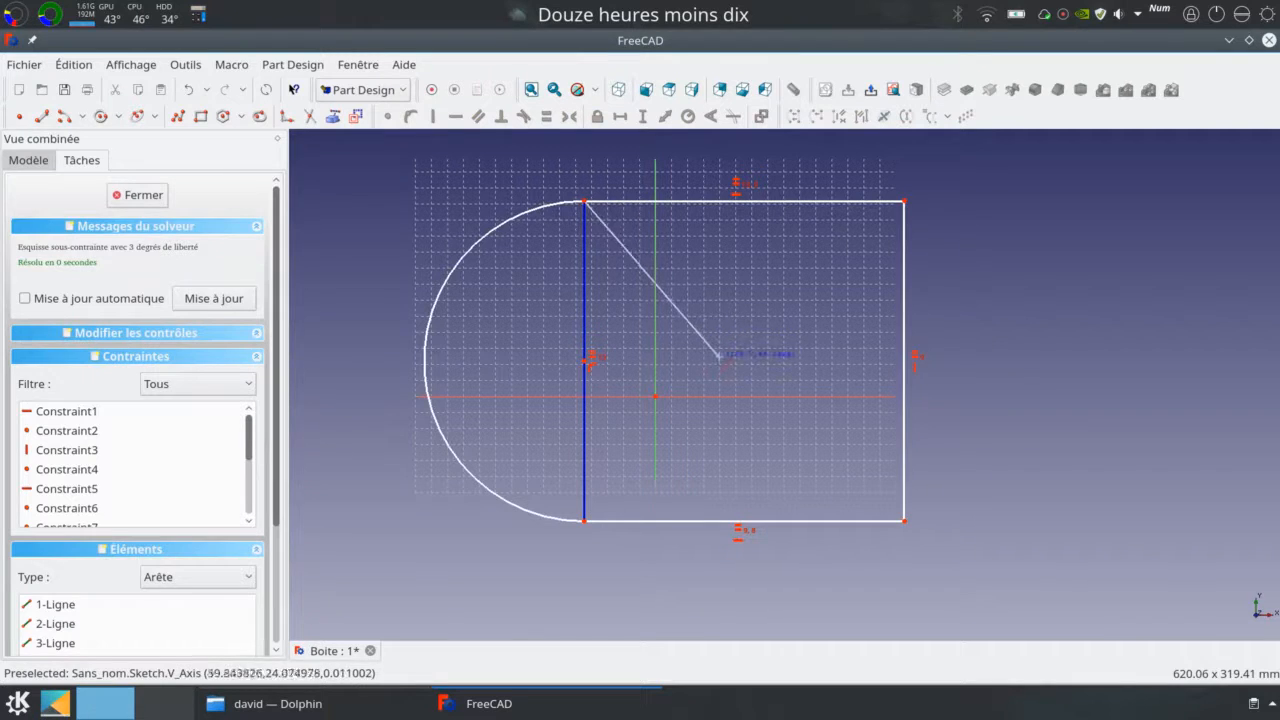
{"action": "left_click", "coordinate": [737, 342]}
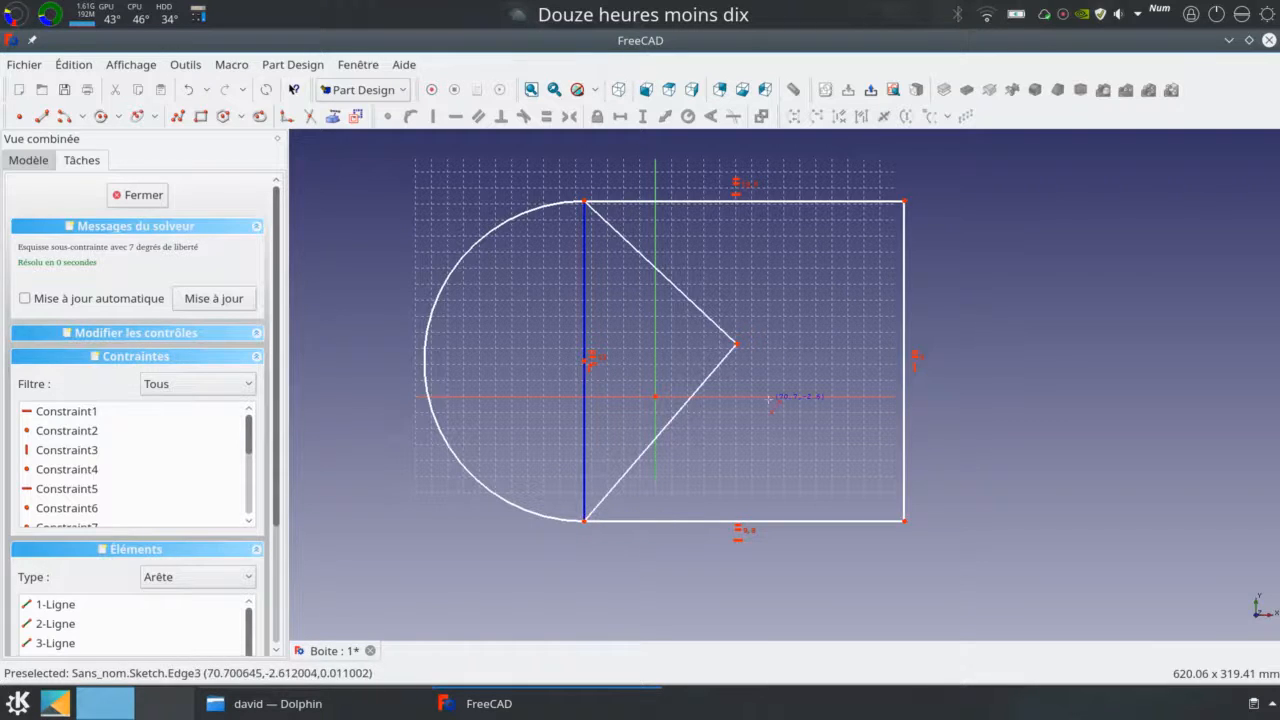
- Constrain the angle between the two slanted lines to 90°, and shift the lower one to test the constraint
{"action": "left_click", "coordinate": [703, 315]}
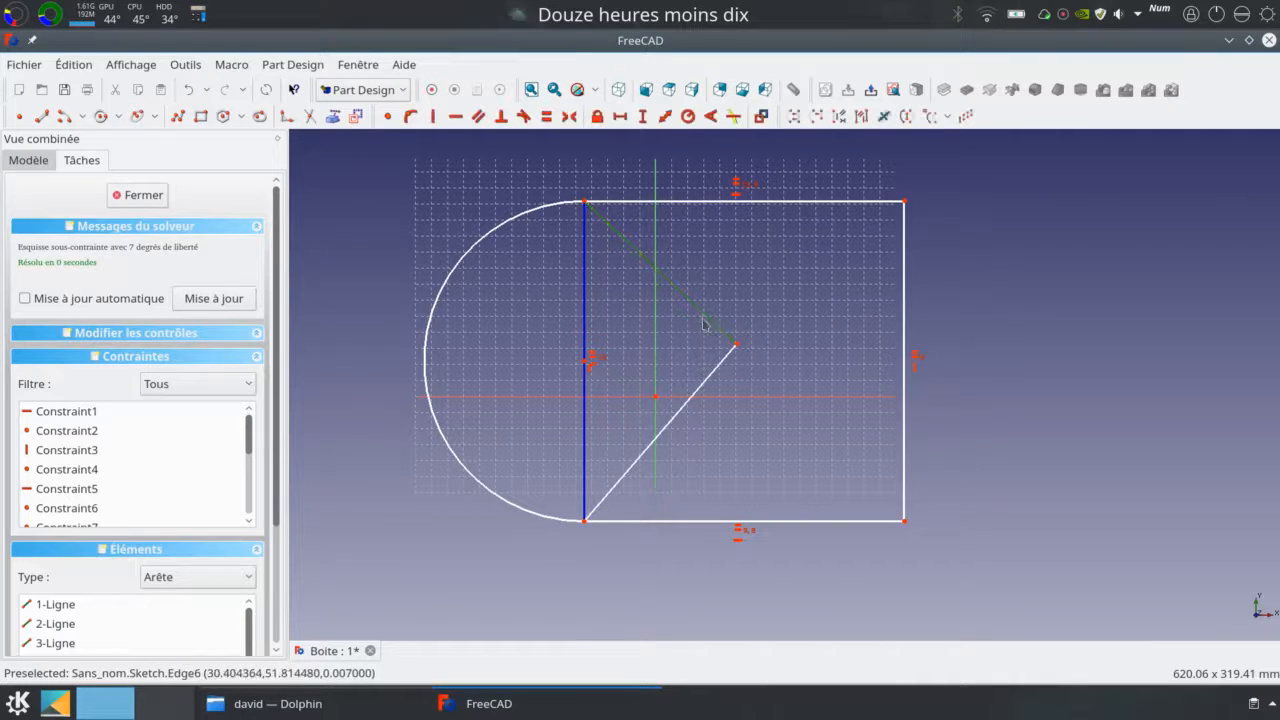
{"action": "left_click", "coordinate": [736, 376]}
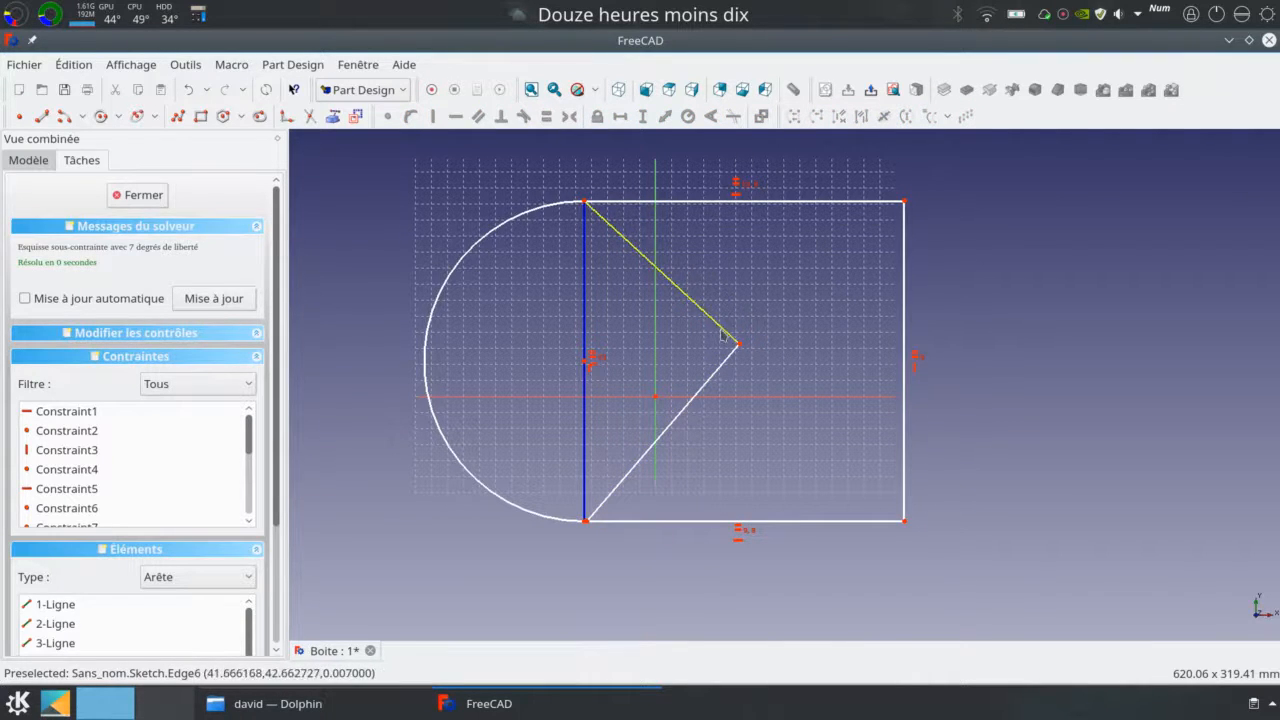
{"action": "left_click", "coordinate": [722, 335]}
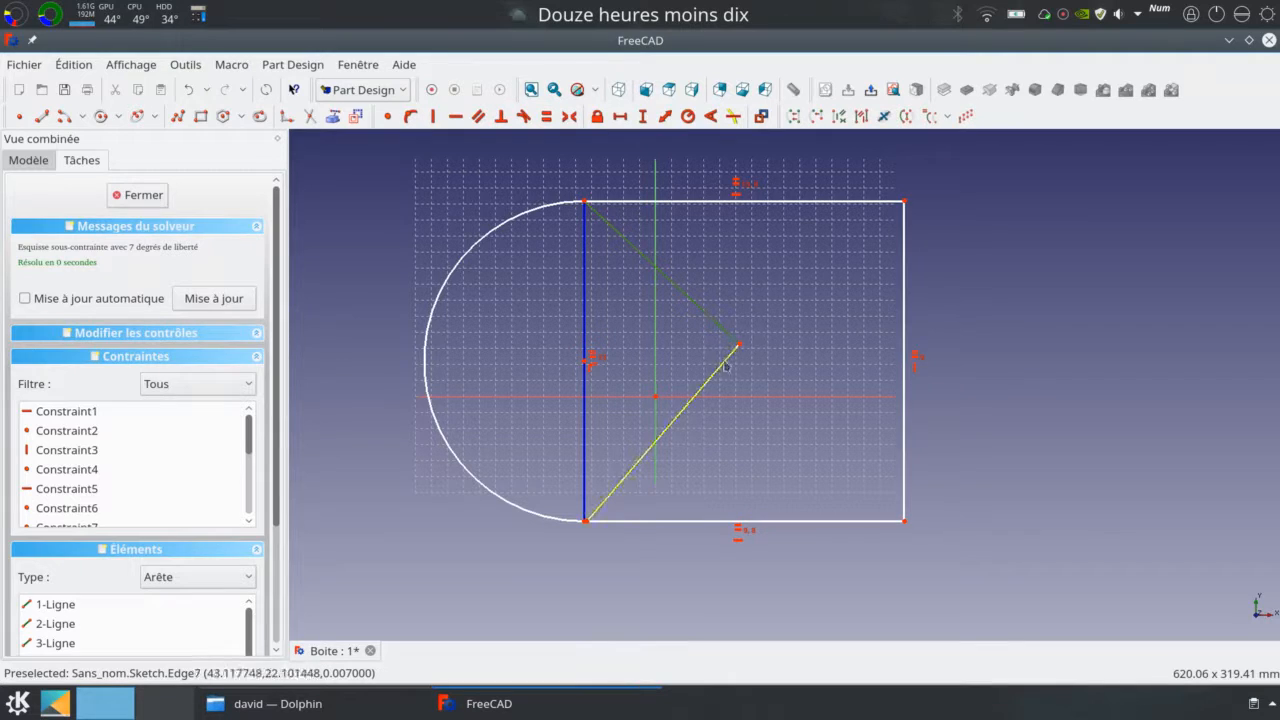
{"action": "left_click", "coordinate": [711, 118]}
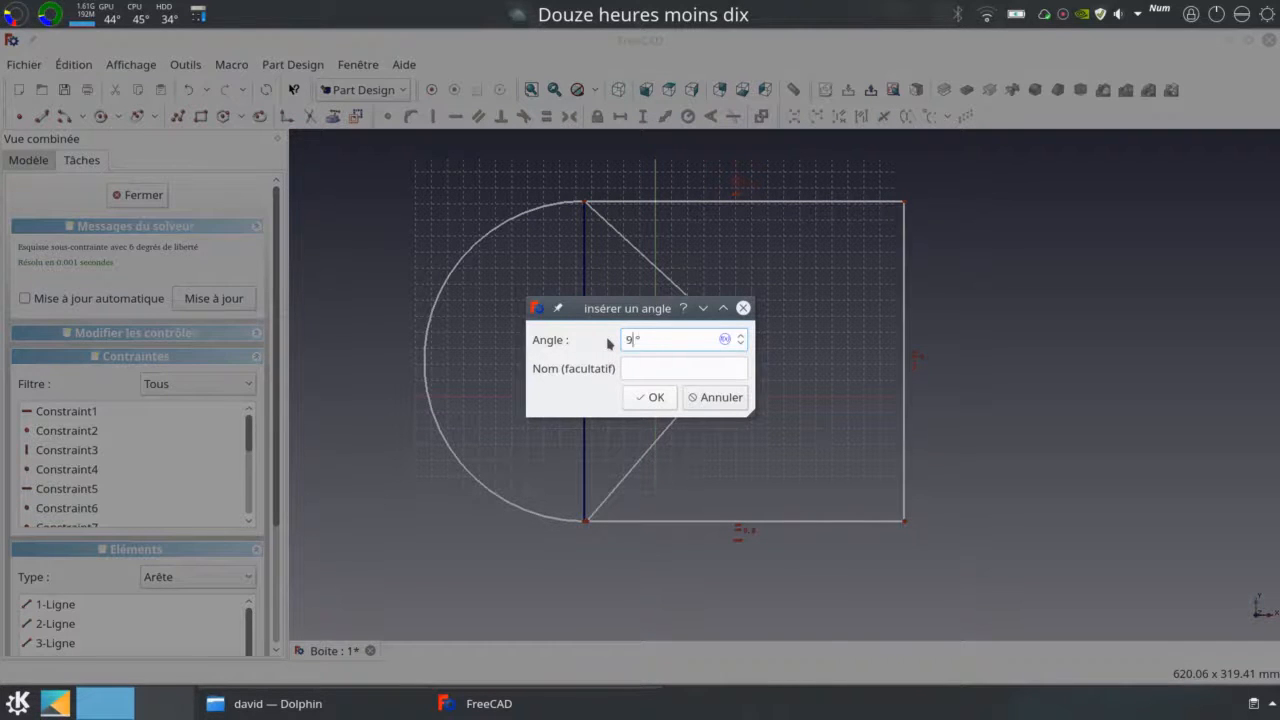
{"action": "type", "text": "90"}
{"action": "key", "text": "Return"}
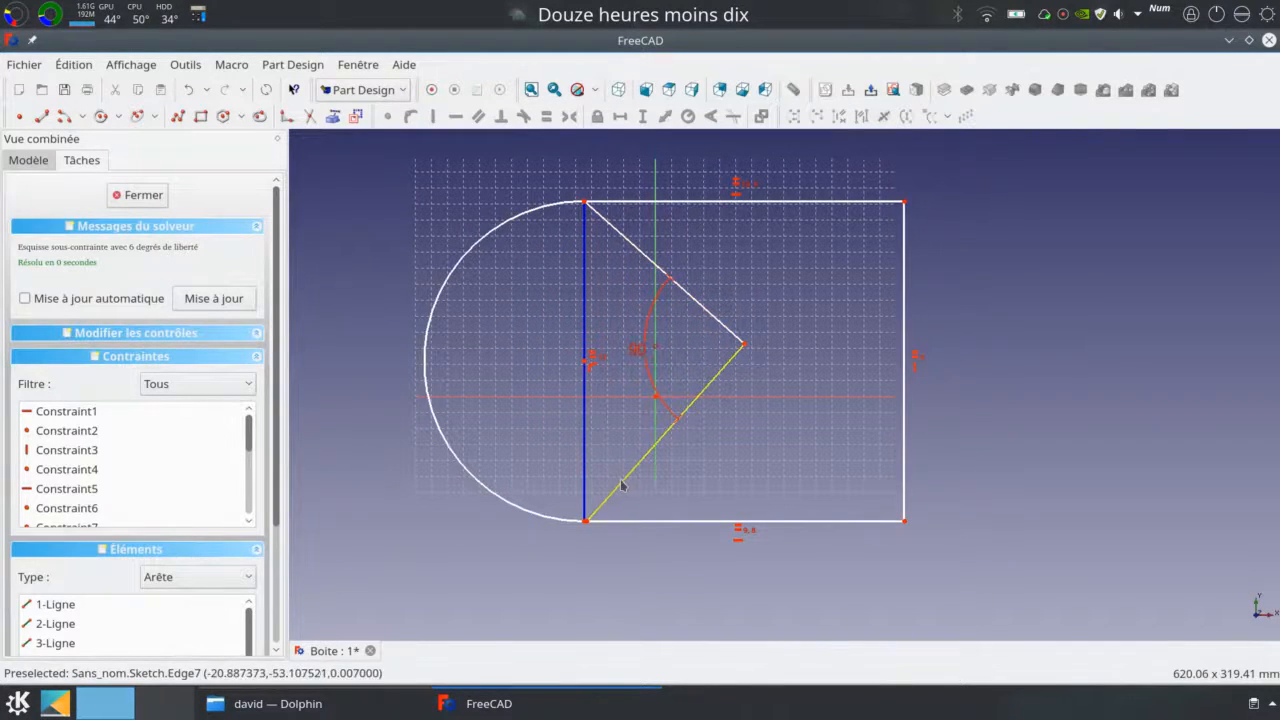
{"action": "mouse_move", "coordinate": [622, 482]}
{"action": "left_mouse_down"}
{"action": "mouse_move", "coordinate": [646, 518]}
{"action": "mouse_move", "coordinate": [794, 609]}
{"action": "mouse_move", "coordinate": [568, 455]}
{"action": "mouse_move", "coordinate": [429, 289]}
{"action": "mouse_move", "coordinate": [626, 449]}
{"action": "mouse_move", "coordinate": [580, 474]}
{"action": "left_mouse_up"}
{"action": "middle_click_drag", "start_coordinate": [770, 307], "coordinate": [763, 337]}
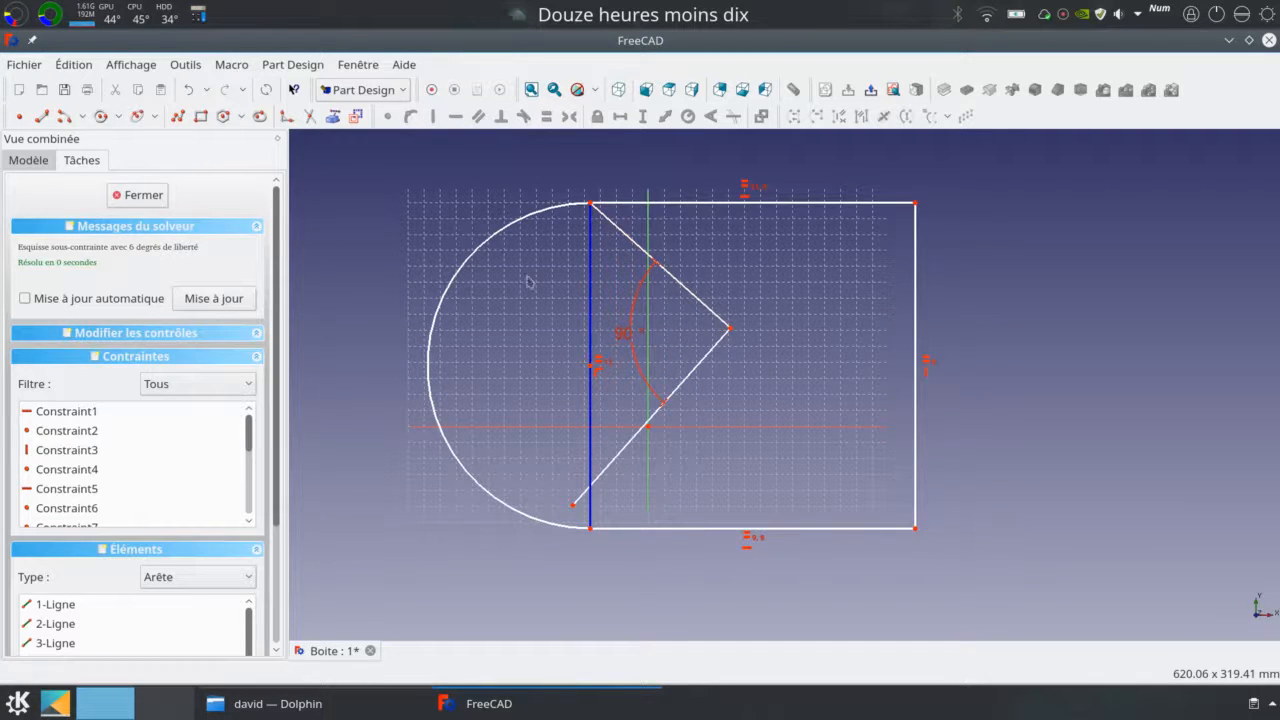
- Draw a slanted construction line from above the square down into it, beside the upper slanted line
{"action": "left_click", "coordinate": [680, 287]}
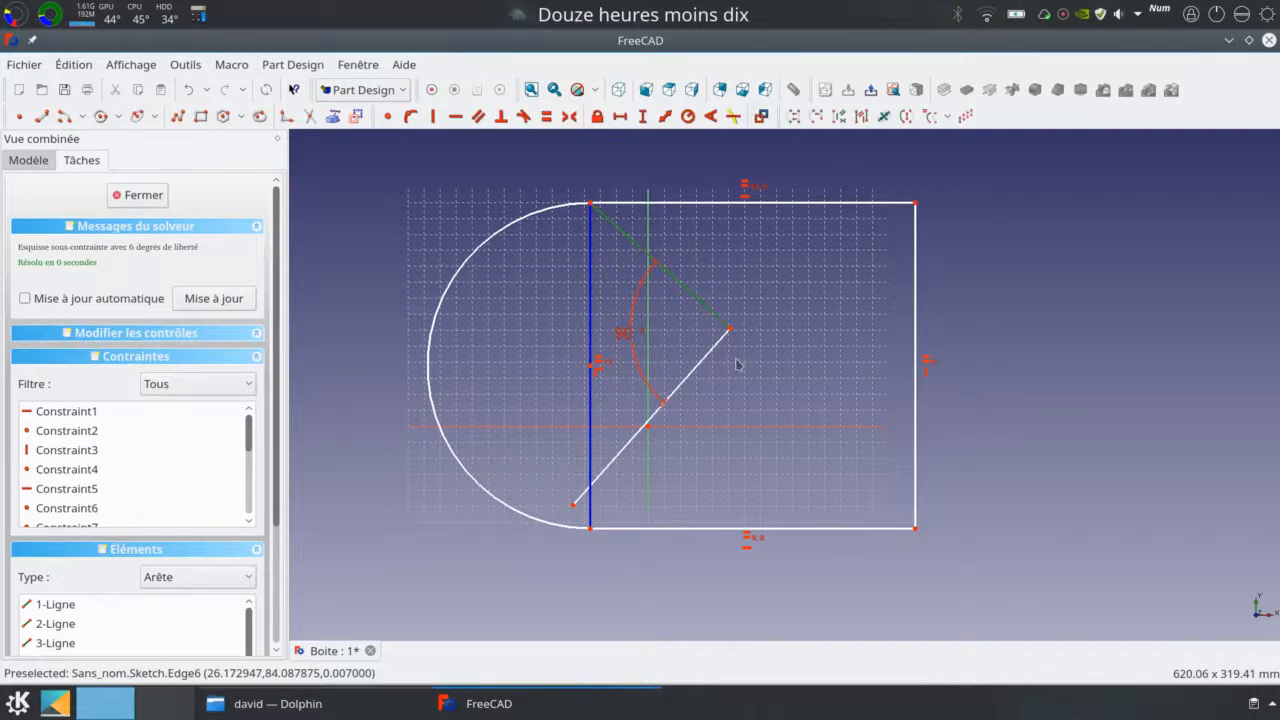
{"action": "left_click", "coordinate": [765, 392]}
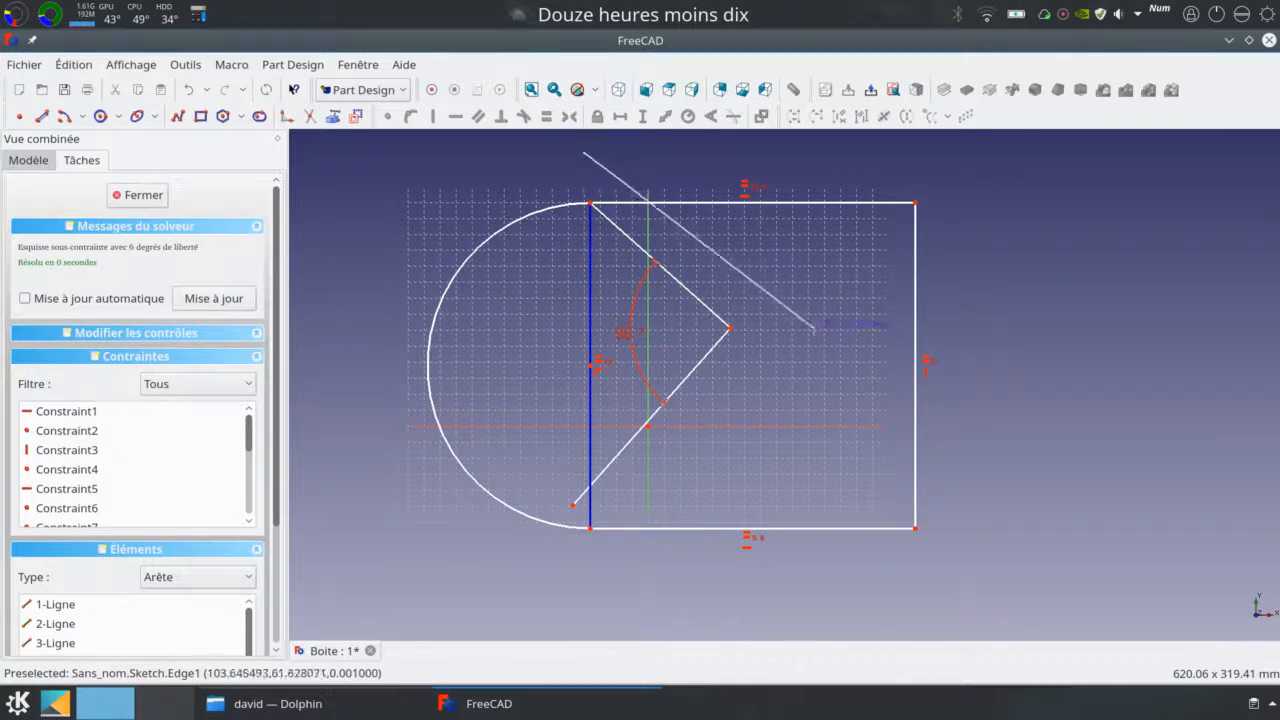
{"action": "left_click", "coordinate": [812, 350]}
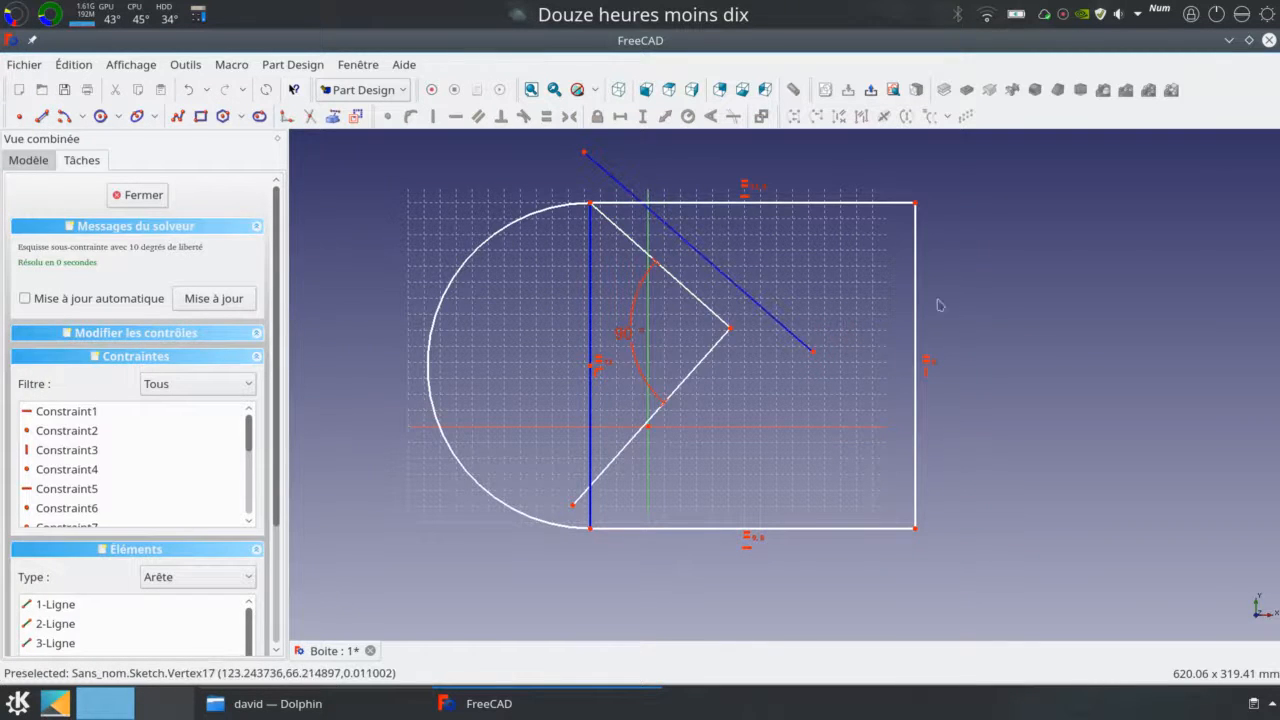
- Constrain the slanted construction line parallel to the upper slanted line, and move the lines' points to test the constraint
{"action": "left_click", "coordinate": [735, 283]}
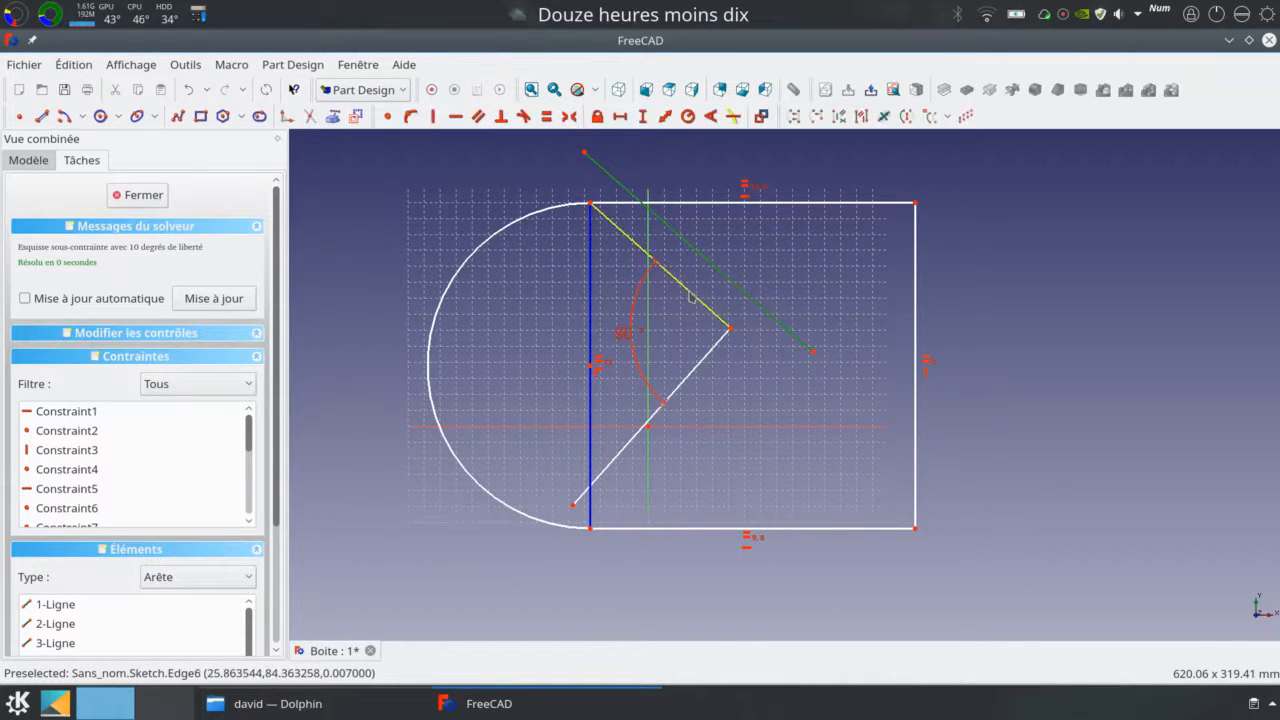
{"action": "left_click", "coordinate": [690, 296]}
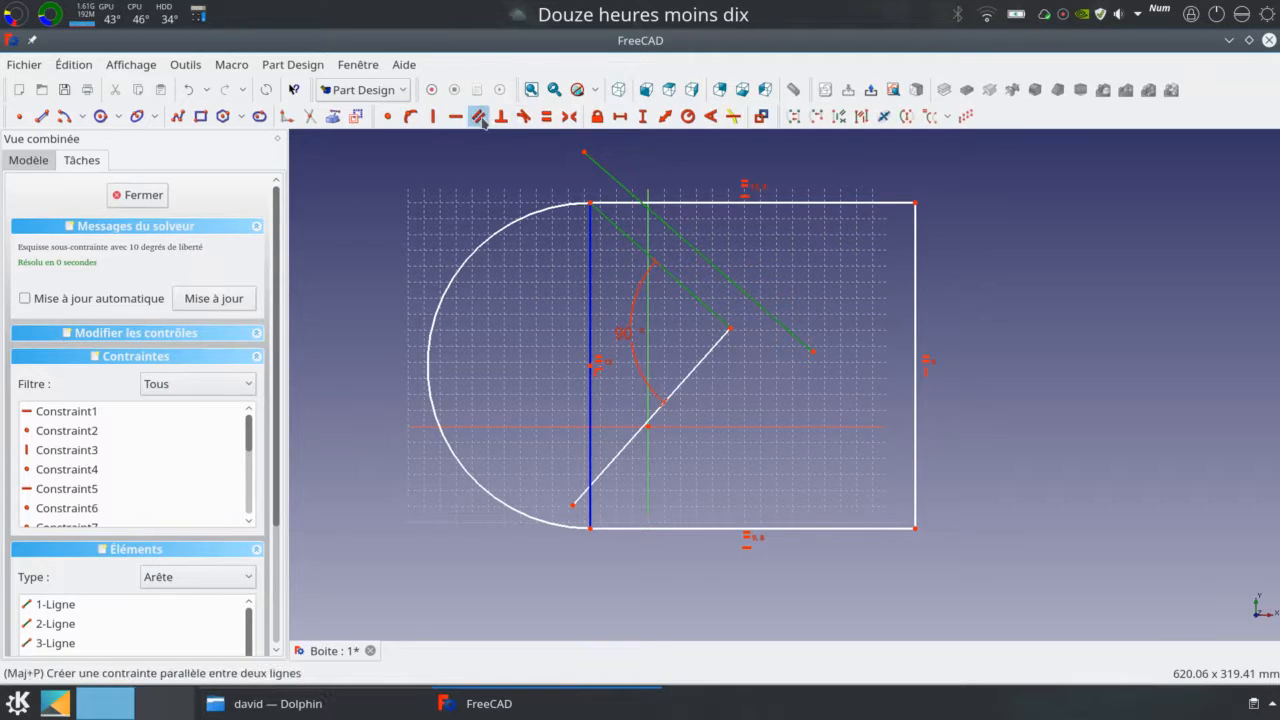
{"action": "left_click", "coordinate": [479, 117]}
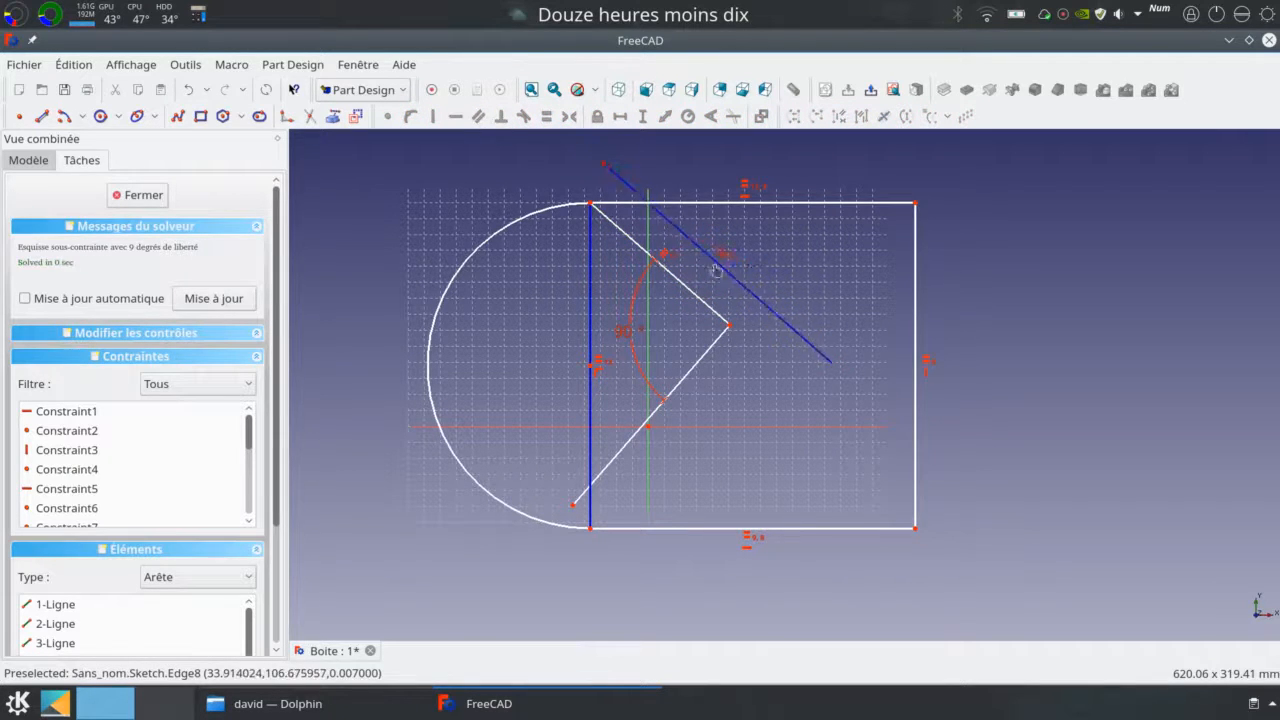
{"action": "left_click_drag", "start_coordinate": [716, 270], "coordinate": [878, 381]}
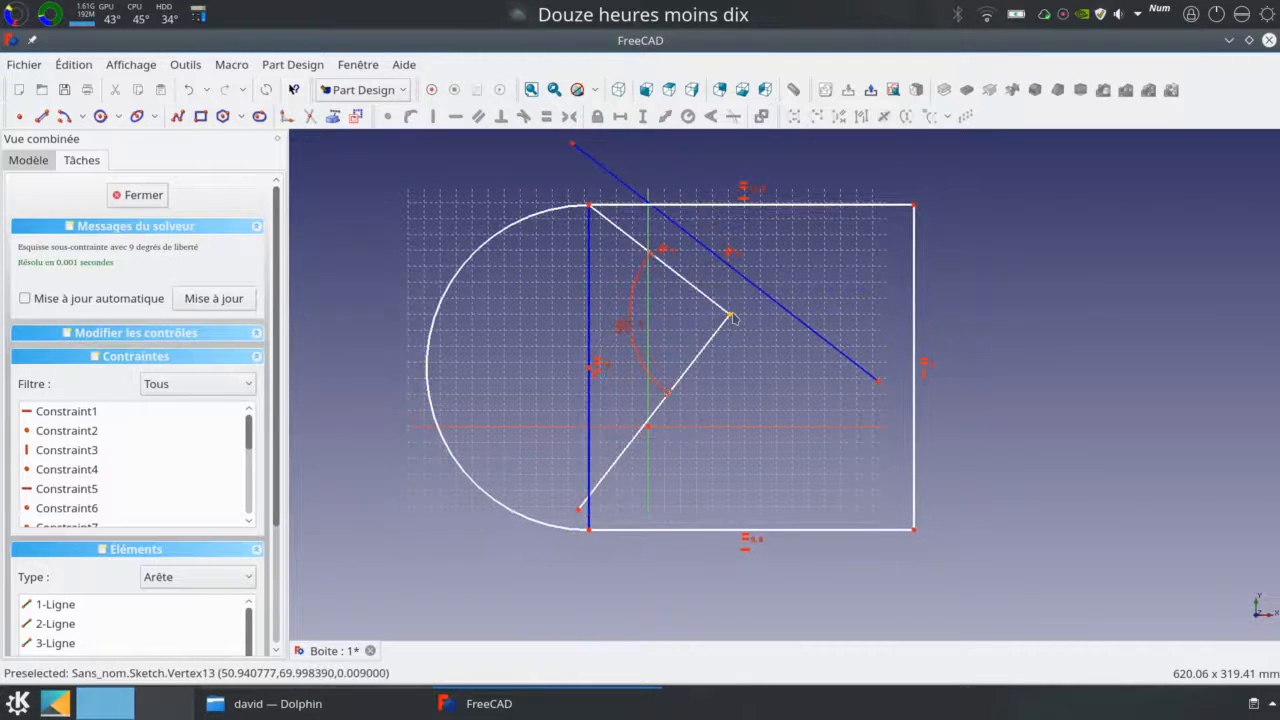
{"action": "mouse_move", "coordinate": [732, 317]}
{"action": "left_mouse_down"}
{"action": "mouse_move", "coordinate": [694, 369]}
{"action": "mouse_move", "coordinate": [794, 337]}
{"action": "mouse_move", "coordinate": [760, 360]}
{"action": "mouse_move", "coordinate": [772, 363]}
{"action": "mouse_move", "coordinate": [757, 349]}
{"action": "left_mouse_up"}
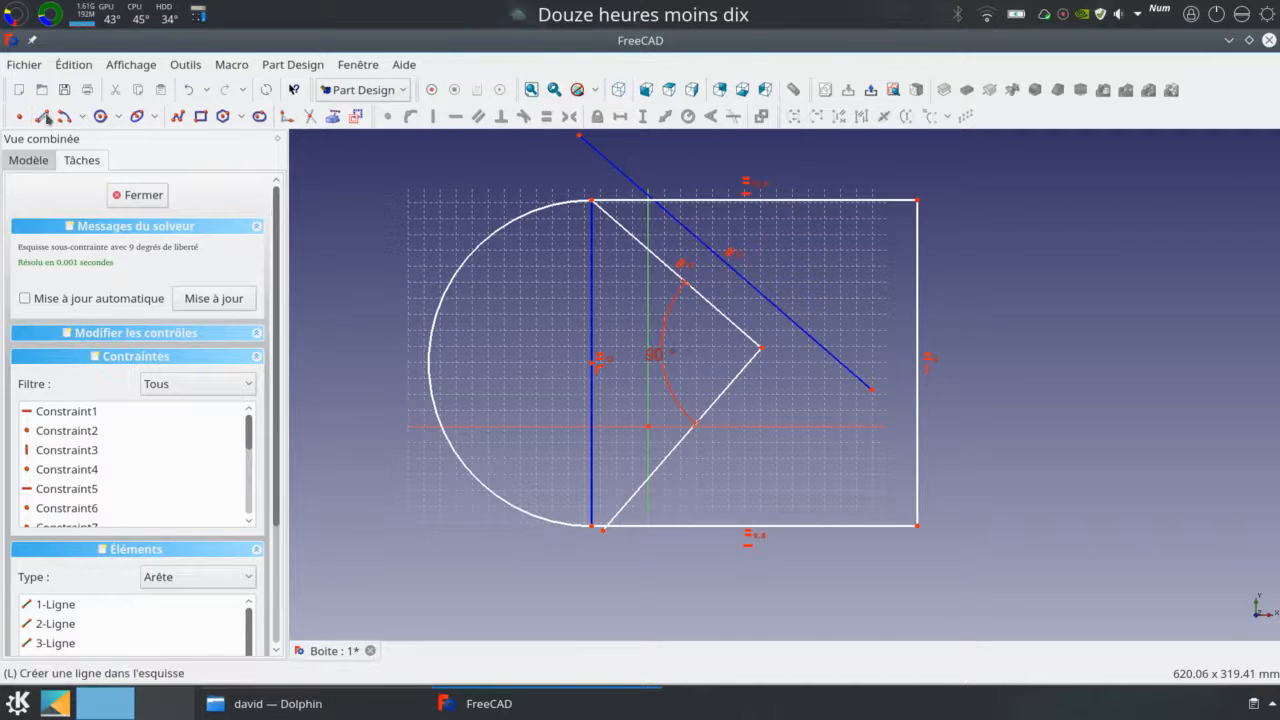
- Draw a second construction line across the slanted one, ending on the horizontal axis, and constrain the two lines perpendicular
{"action": "left_click", "coordinate": [790, 426]}
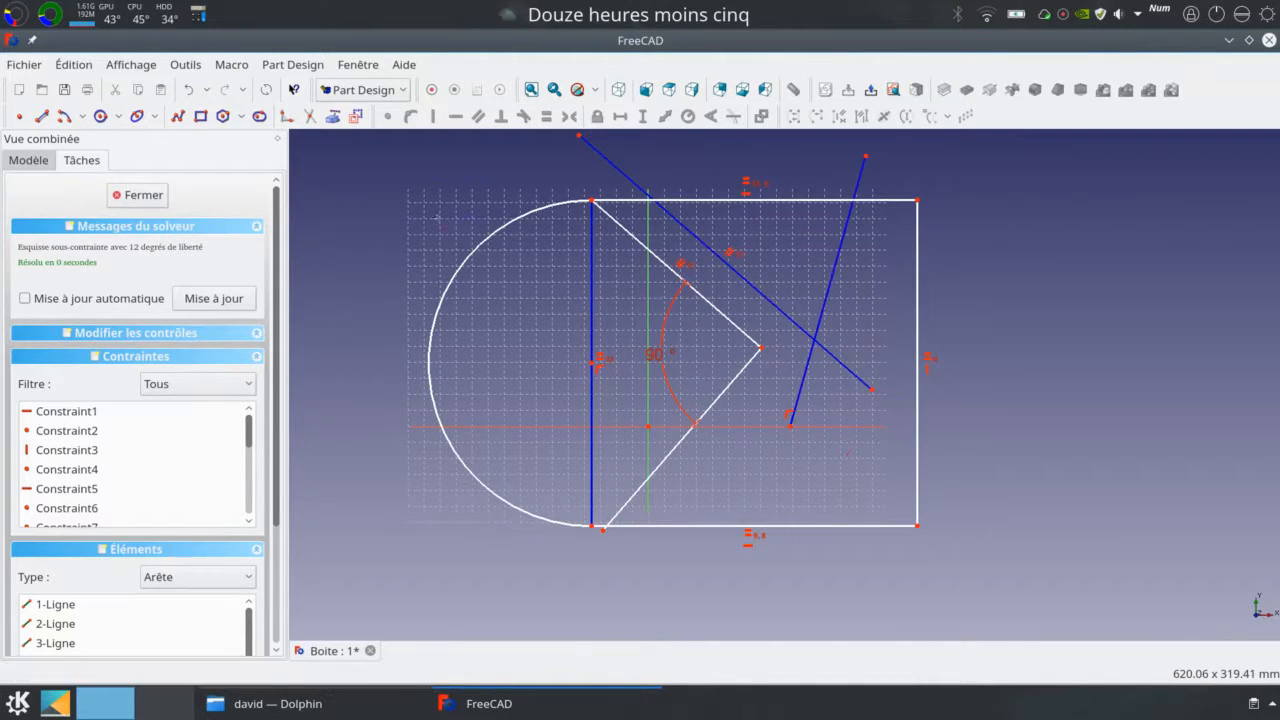
{"action": "left_click", "coordinate": [828, 310]}
{"action": "left_click", "coordinate": [796, 323]}
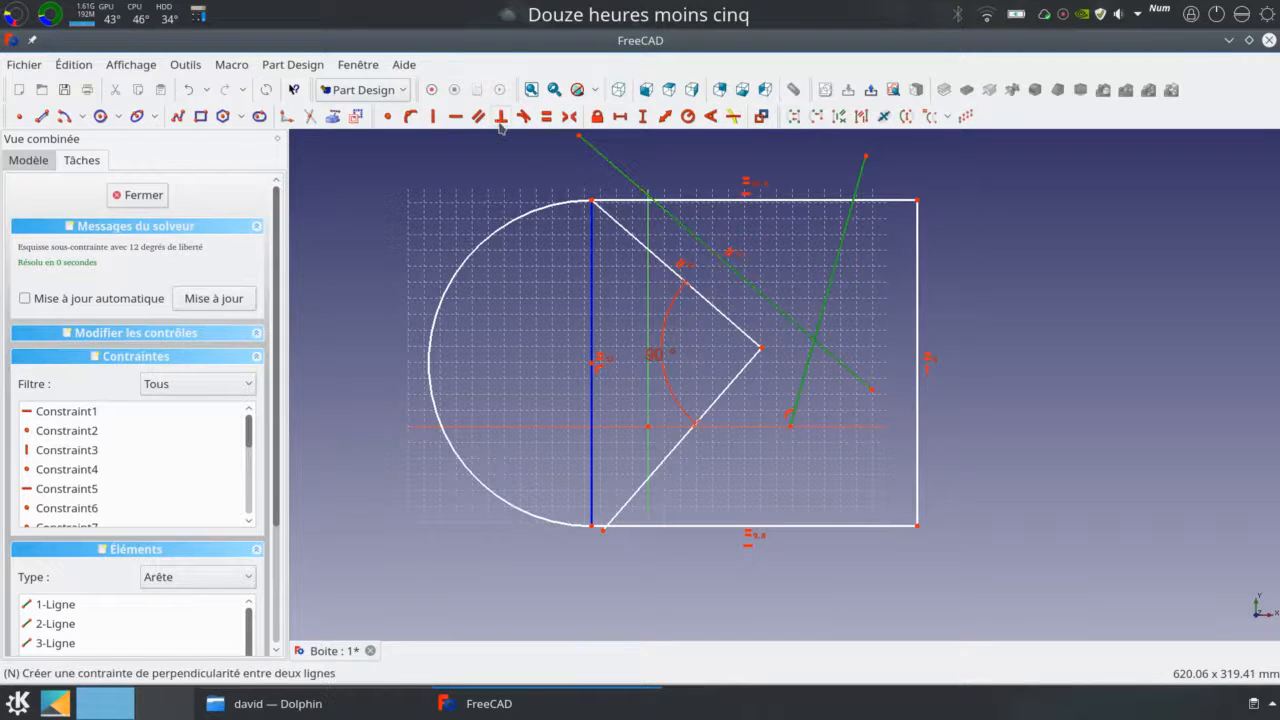
{"action": "left_click", "coordinate": [500, 120]}
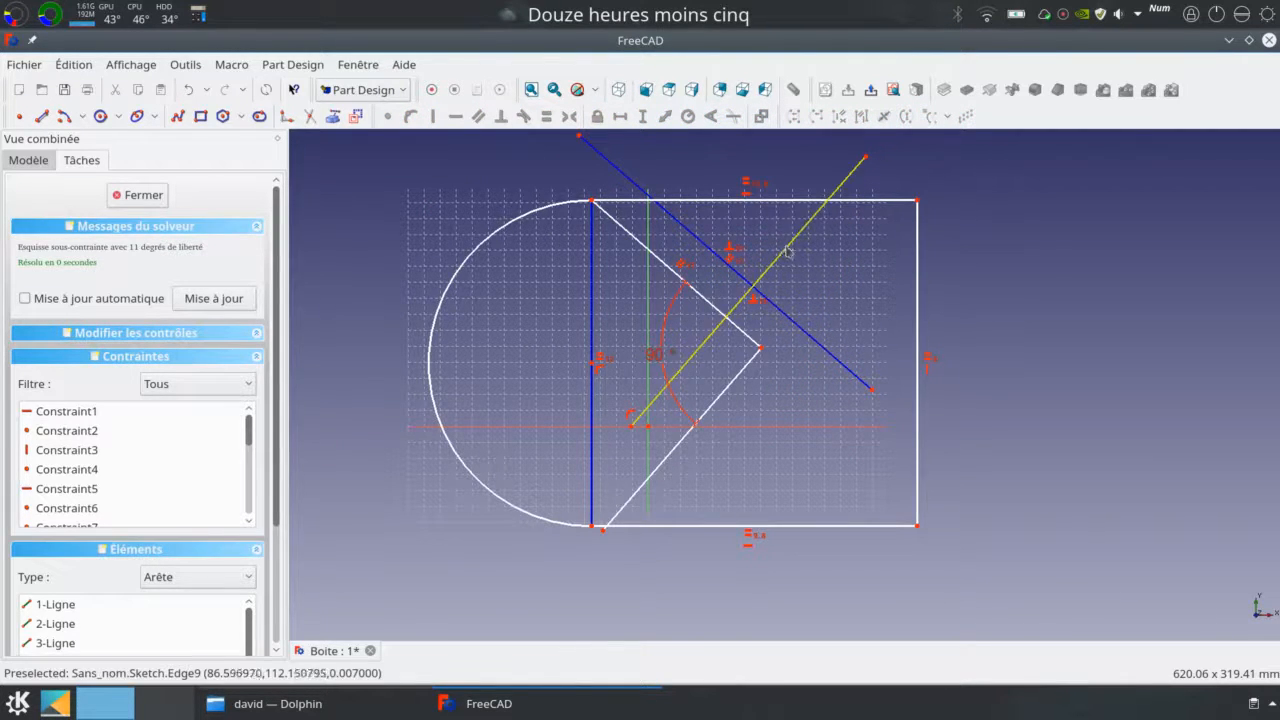
{"action": "mouse_move", "coordinate": [770, 258]}
{"action": "left_mouse_down"}
{"action": "mouse_move", "coordinate": [790, 300]}
{"action": "mouse_move", "coordinate": [715, 250]}
{"action": "mouse_move", "coordinate": [760, 300]}
{"action": "mouse_move", "coordinate": [640, 380]}
{"action": "mouse_move", "coordinate": [840, 397]}
{"action": "mouse_move", "coordinate": [906, 356]}
{"action": "mouse_move", "coordinate": [800, 346]}
{"action": "left_mouse_up"}
- Delete the two crossing construction lines and the two connected slanted lines inside the square
{"action": "left_click", "coordinate": [784, 342]}
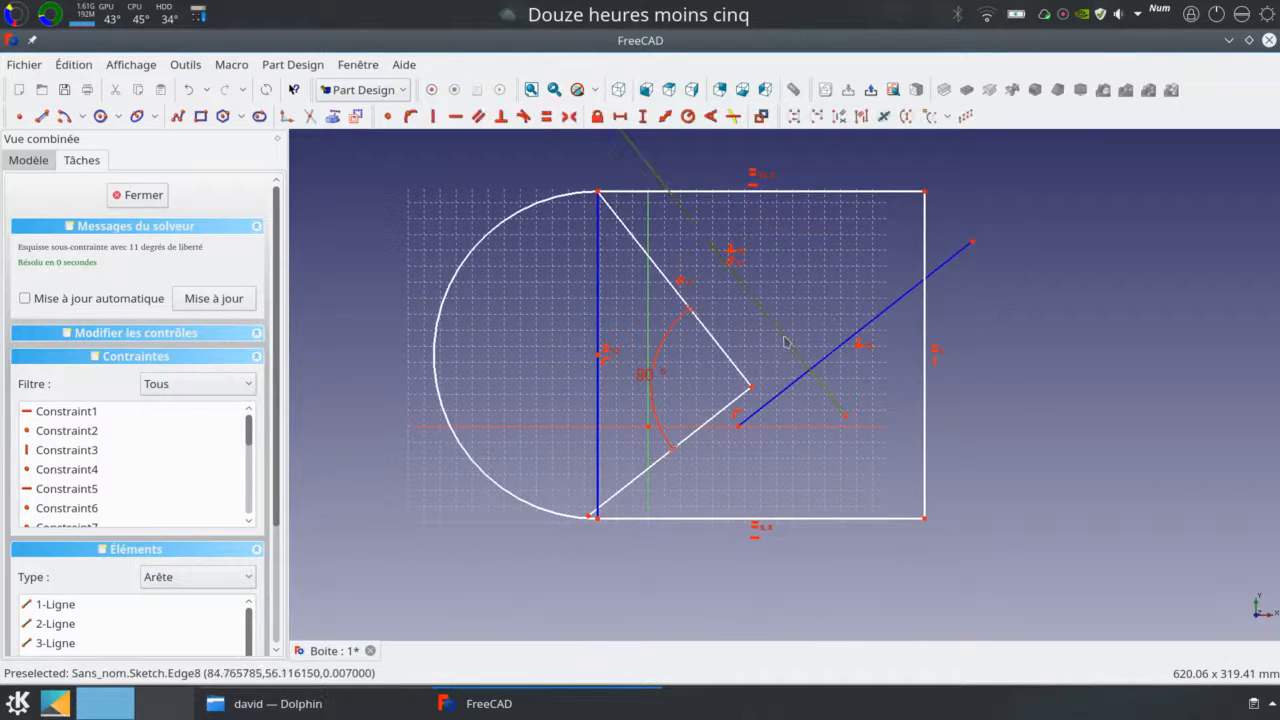
{"action": "key", "text": "Delete"}
{"action": "left_click", "coordinate": [825, 358]}
{"action": "key", "text": "Delete"}
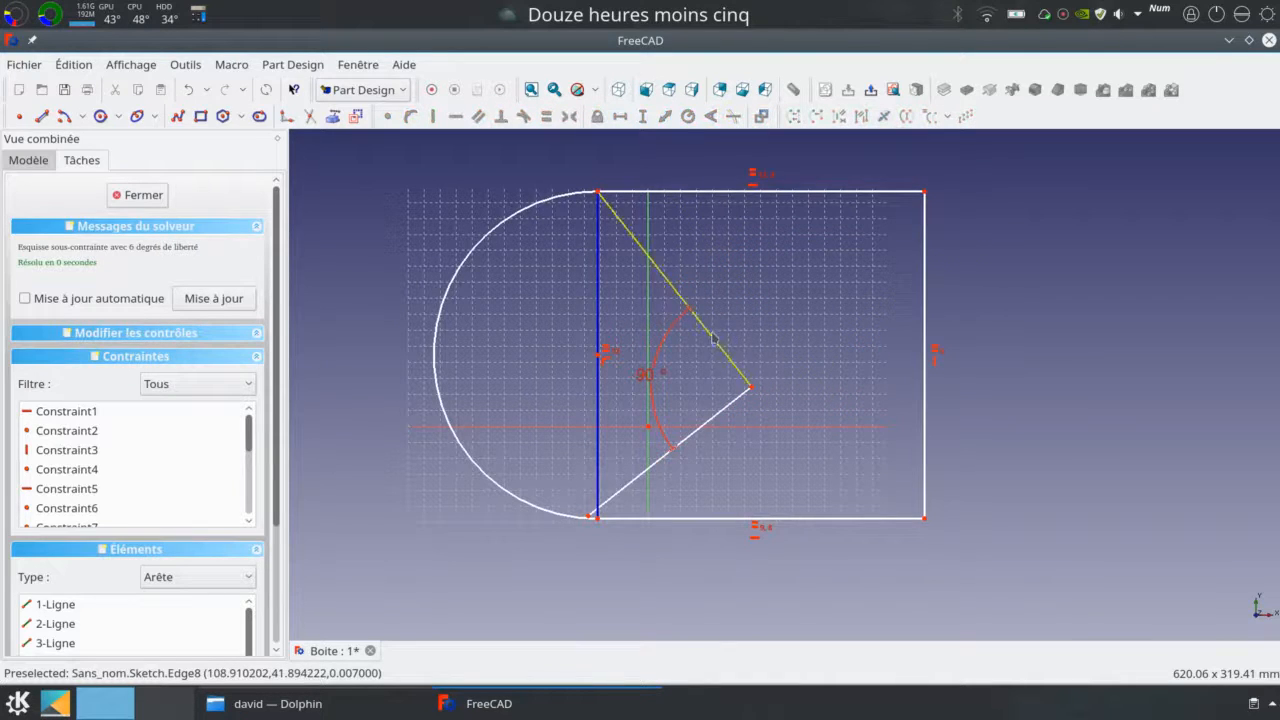
{"action": "left_click", "coordinate": [698, 320]}
{"action": "key", "text": "Delete"}
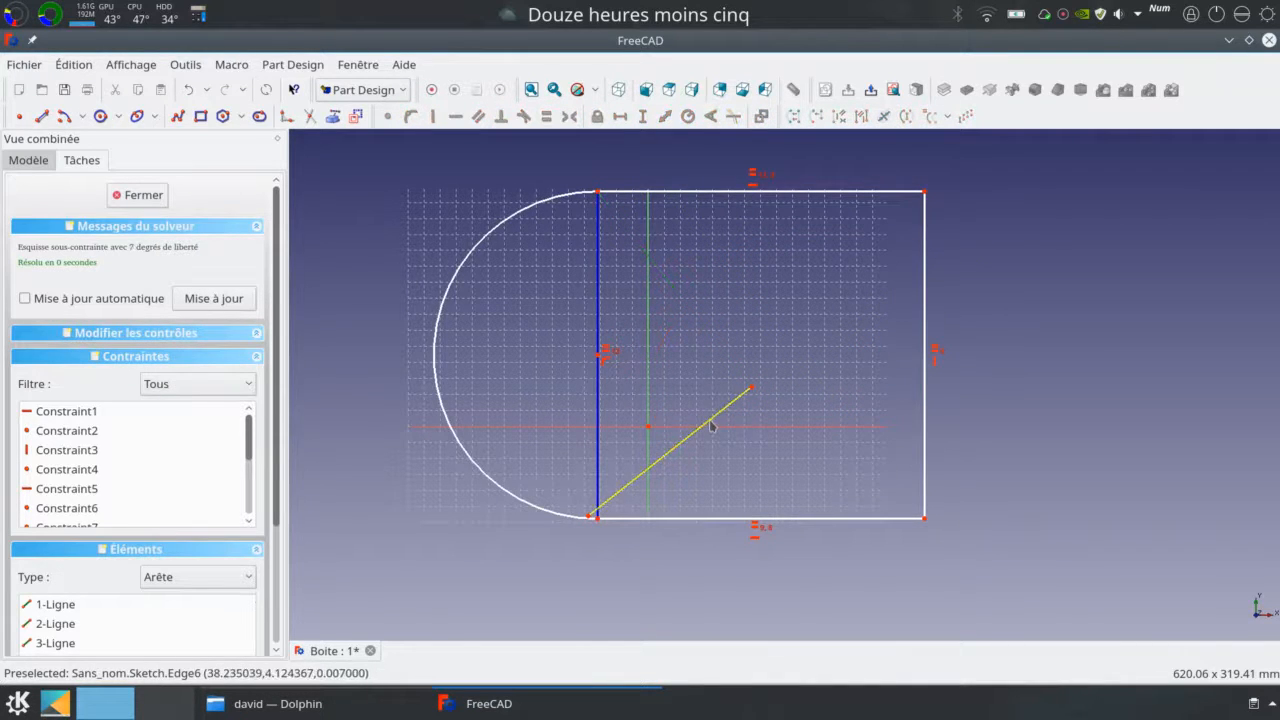
{"action": "left_click", "coordinate": [710, 425]}
{"action": "key", "text": "Delete"}
- Draw a horizontal construction line from inside the half-circle across the square to beyond its far vertical side
{"action": "left_click", "coordinate": [598, 318]}
{"action": "left_click", "coordinate": [356, 117]}
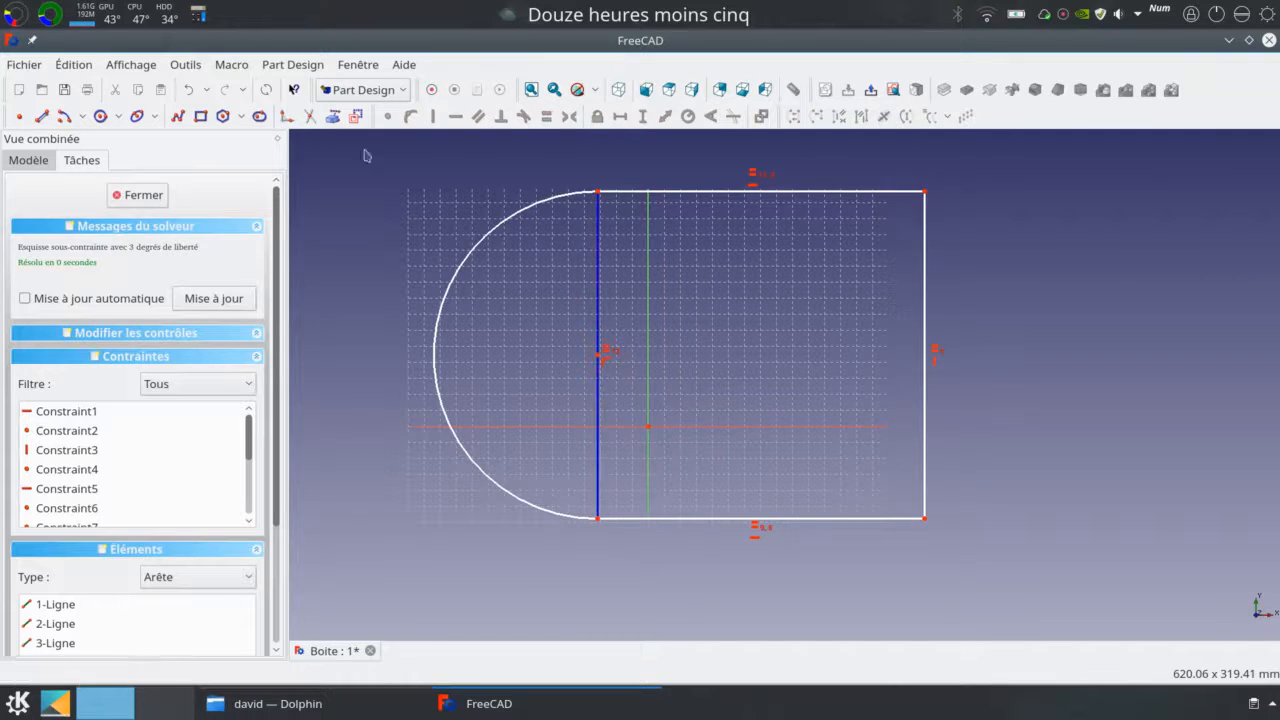
{"action": "left_click", "coordinate": [42, 117]}
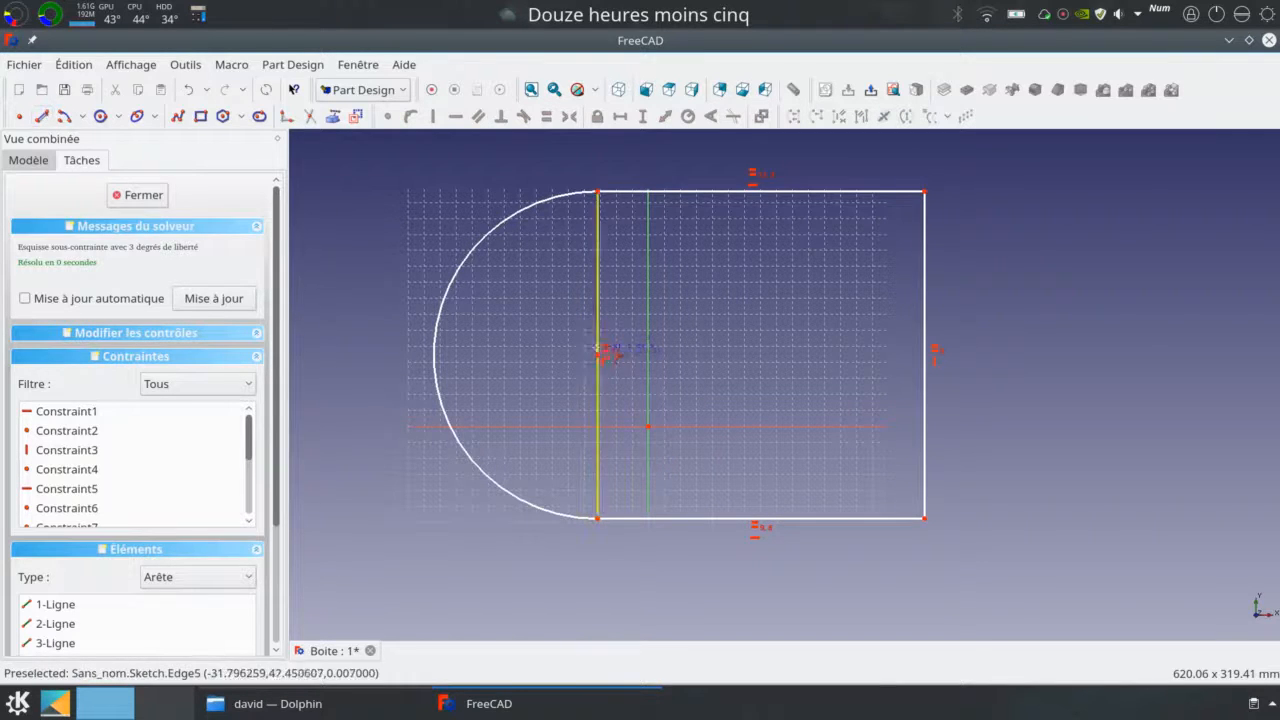
{"action": "left_click", "coordinate": [568, 328]}
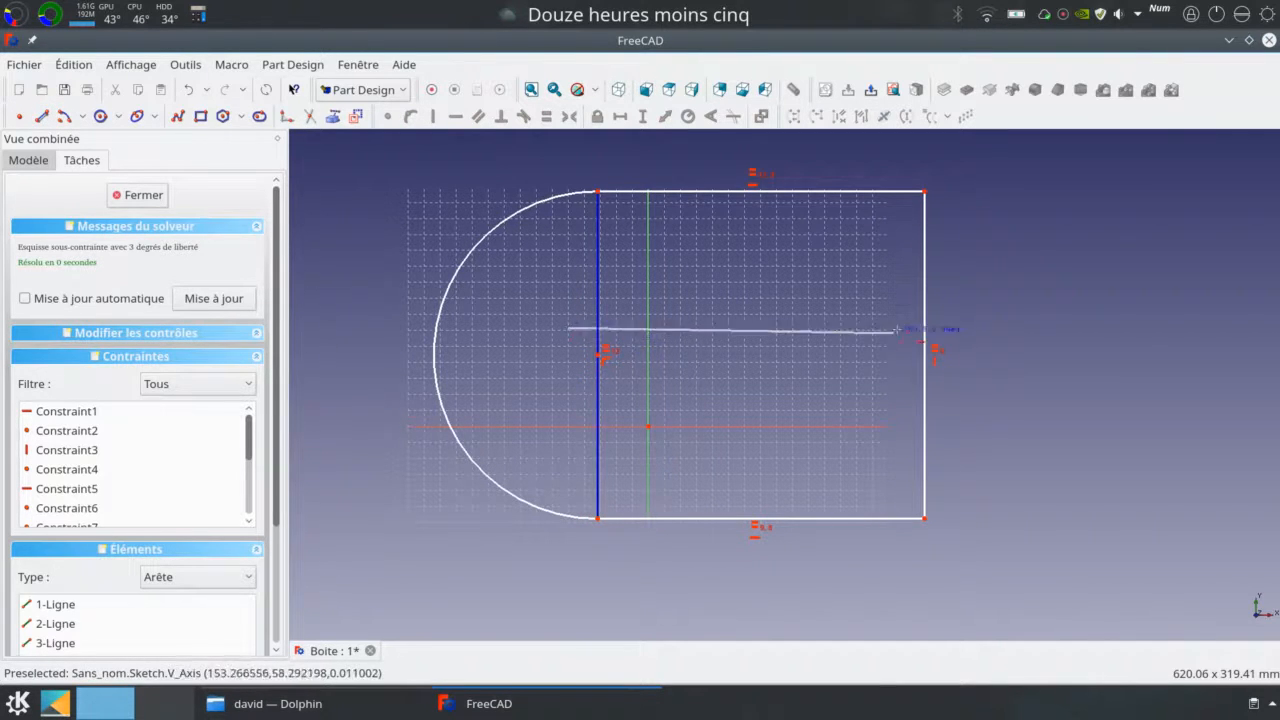
{"action": "left_click", "coordinate": [1007, 328]}
- Constrain the horizontal construction line perpendicular to the vertical construction line that joins the half-circle's endpoints
{"action": "left_click", "coordinate": [810, 338]}
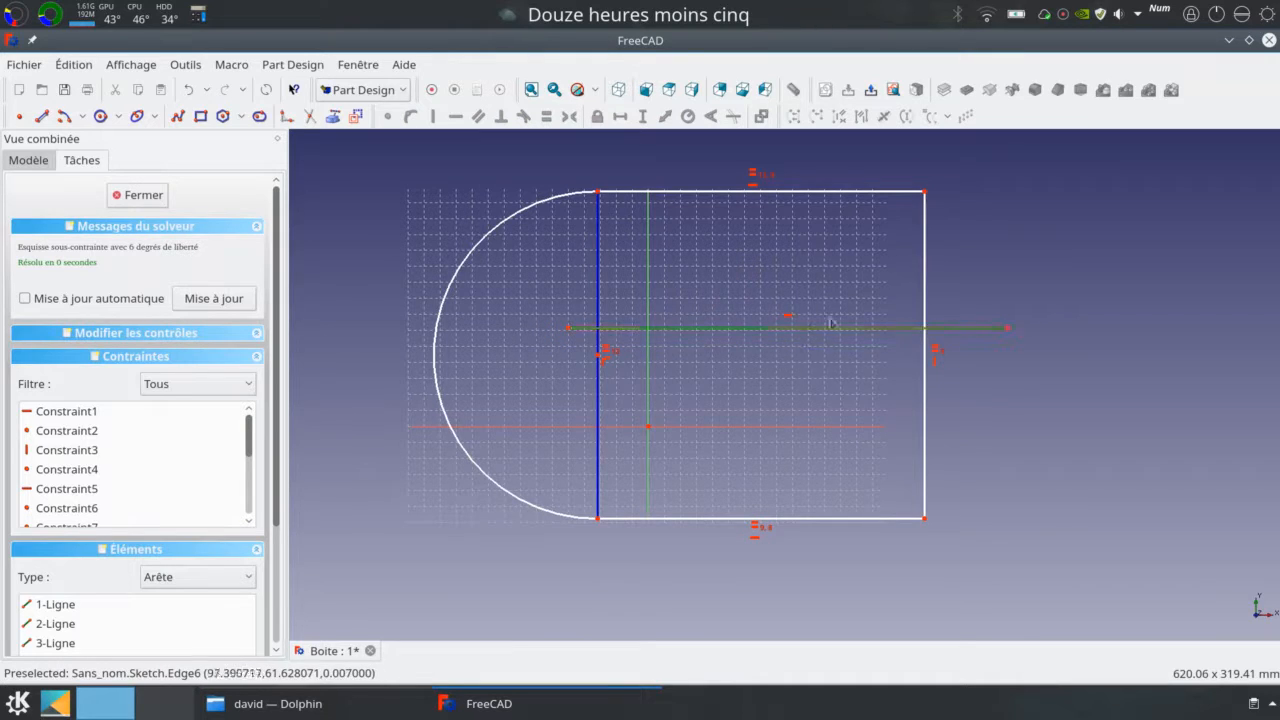
{"action": "left_click_drag", "start_coordinate": [598, 284], "coordinate": [604, 284]}
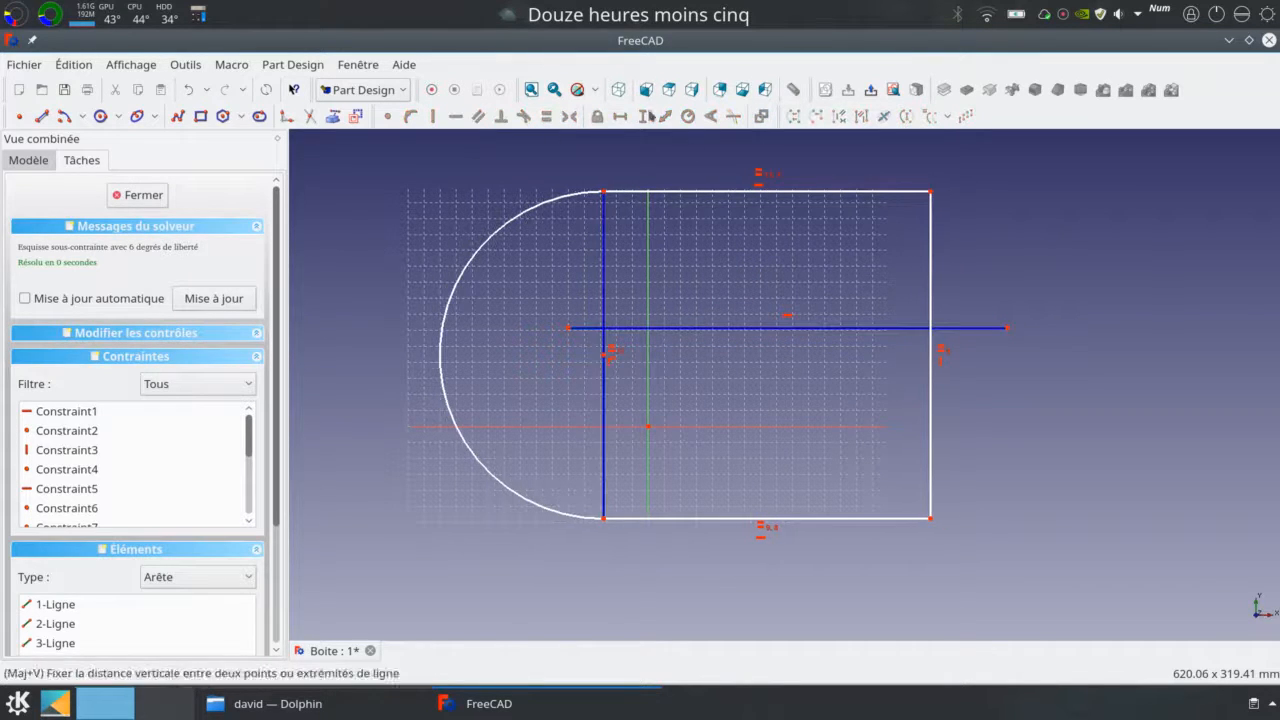
{"action": "left_click", "coordinate": [694, 329]}
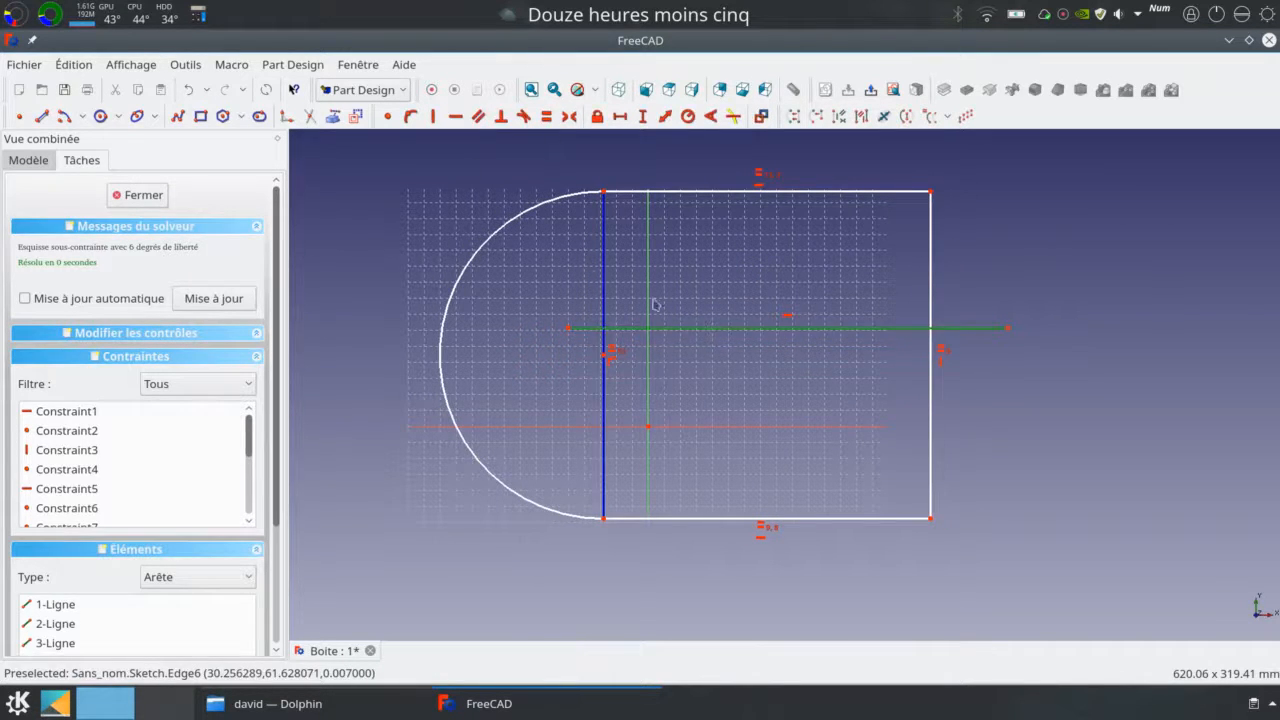
{"action": "left_click", "coordinate": [604, 285]}
{"action": "left_click", "coordinate": [501, 119]}
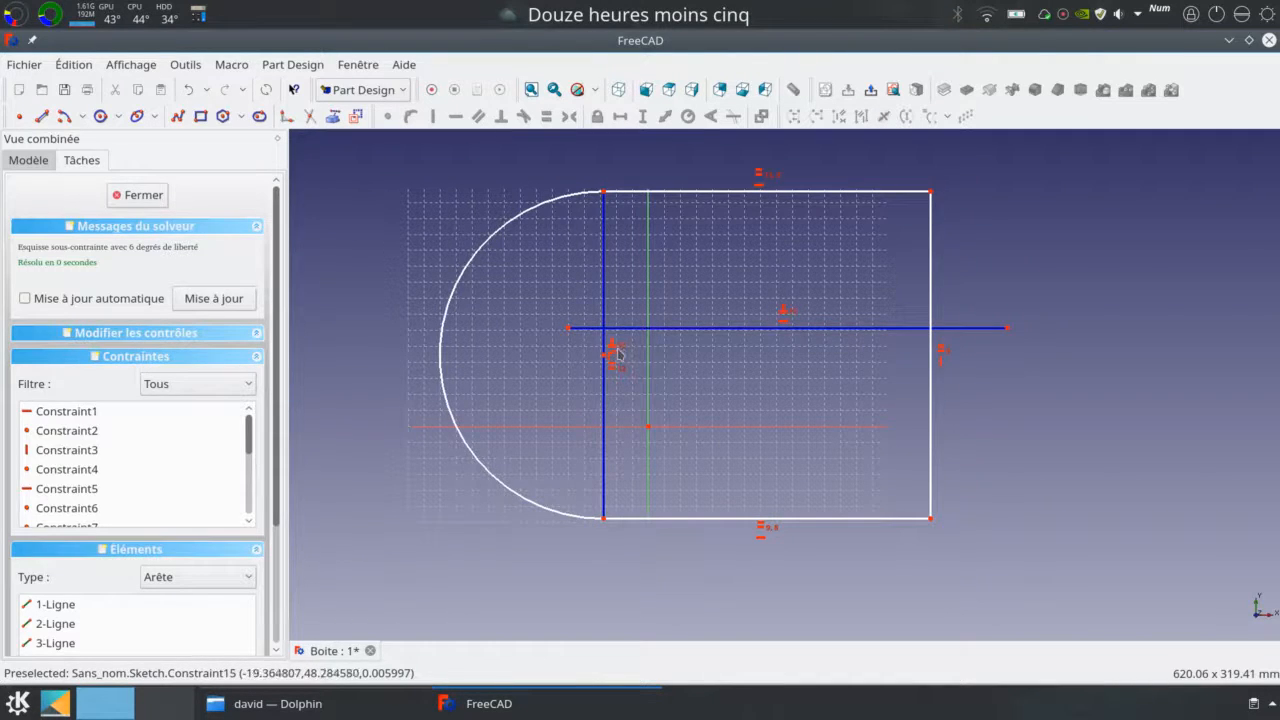
- Locate the perpendicular constraint Constraint15 in the constraint list, and remove it together with the horizontal construction line
{"action": "scroll", "coordinate": [250, 500], "scroll_direction": "down", "scroll_amount": 3}
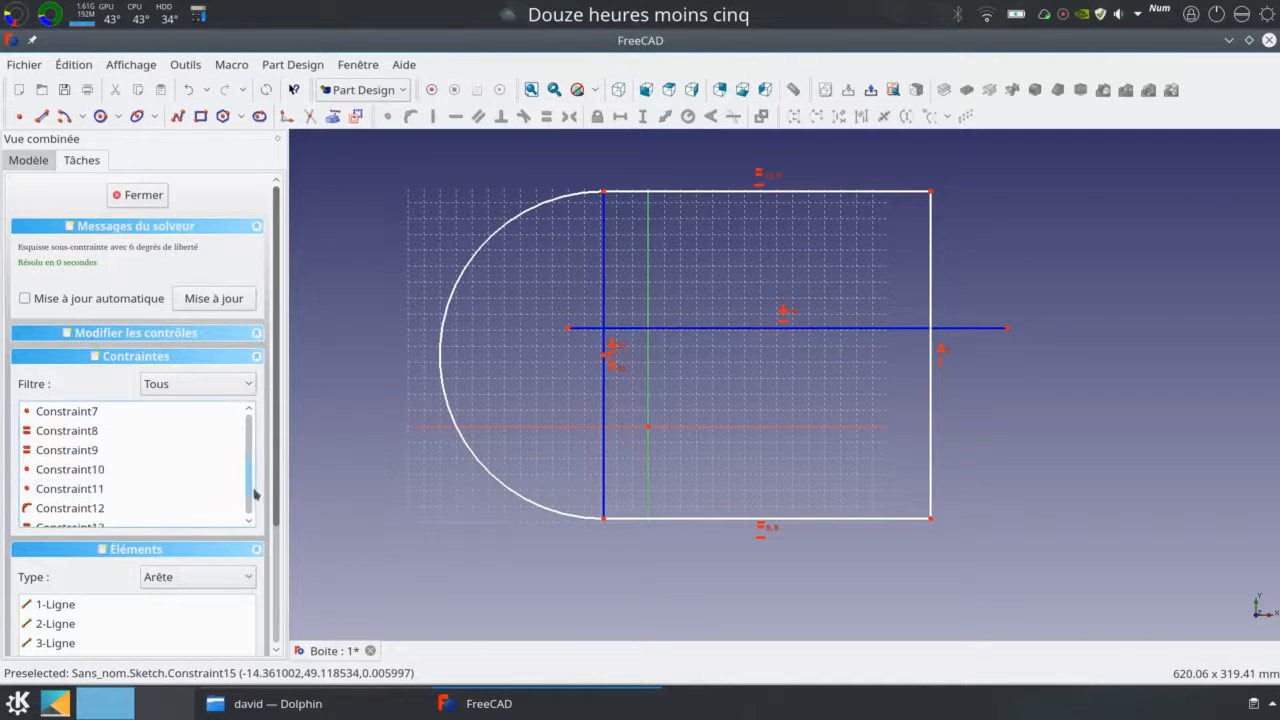
{"action": "left_click", "coordinate": [90, 508]}
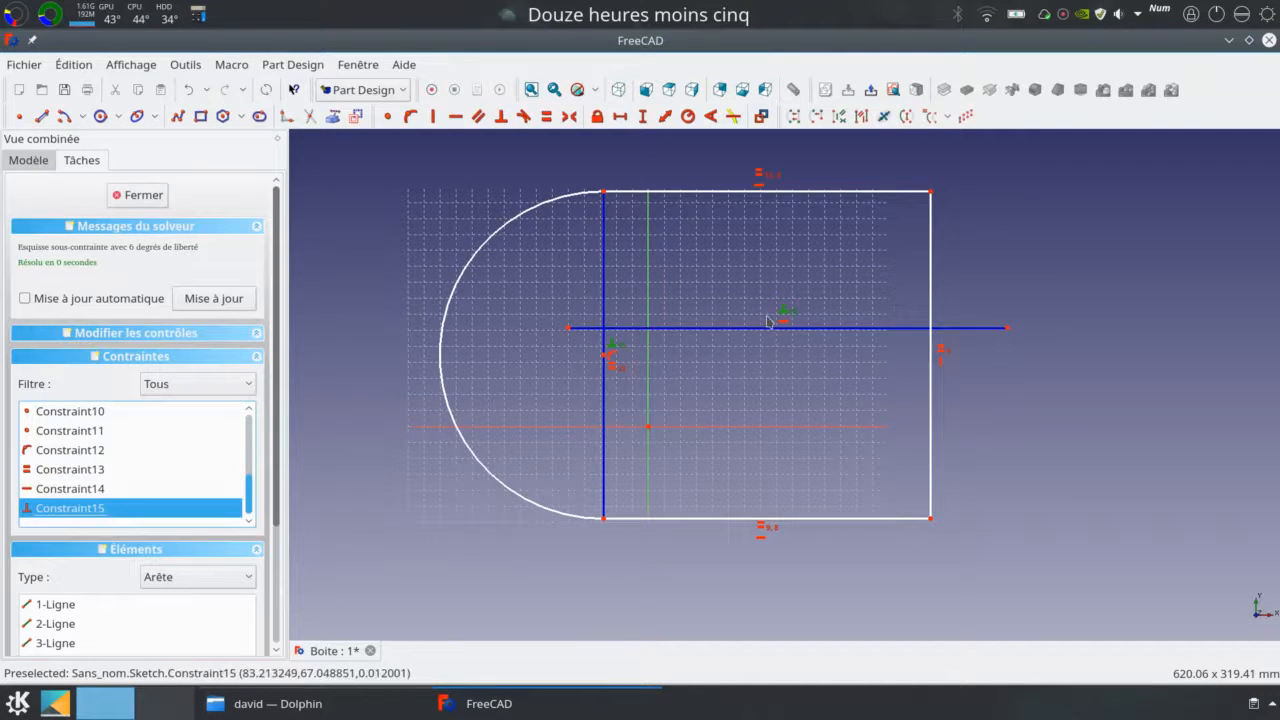
{"action": "left_click", "coordinate": [680, 408]}
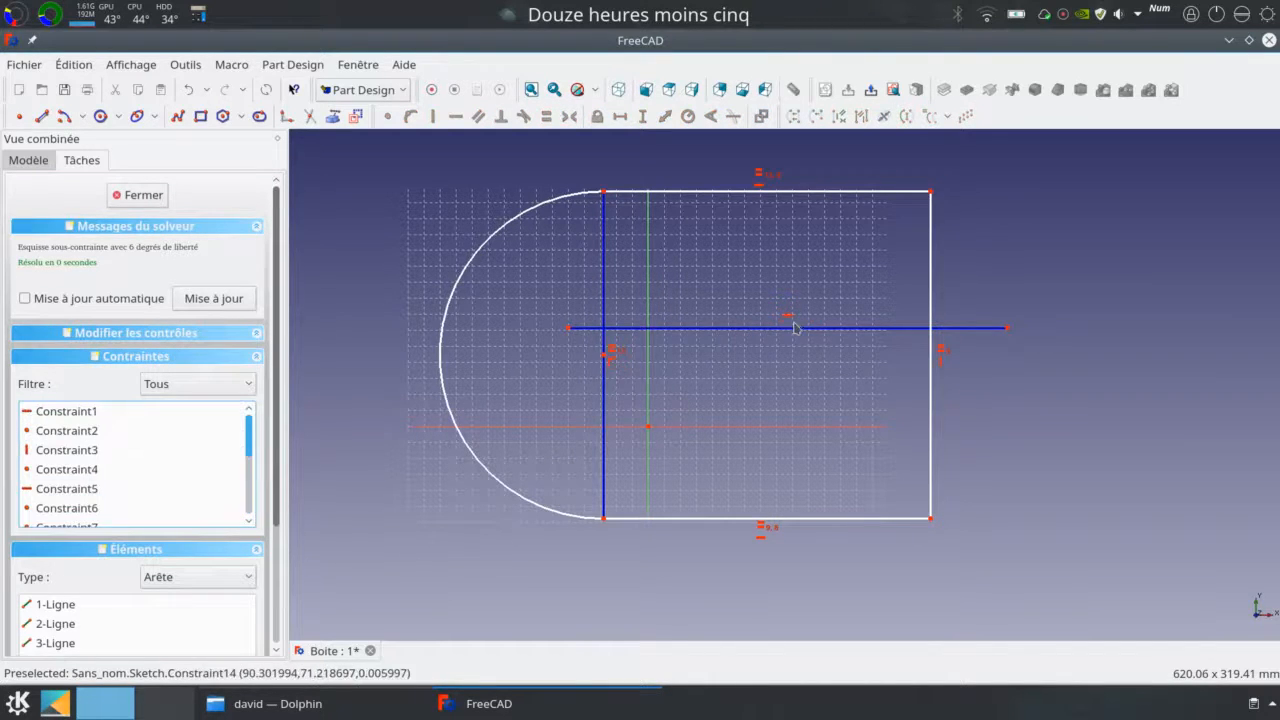
{"action": "left_click", "coordinate": [797, 330]}
{"action": "key", "text": "Delete"}
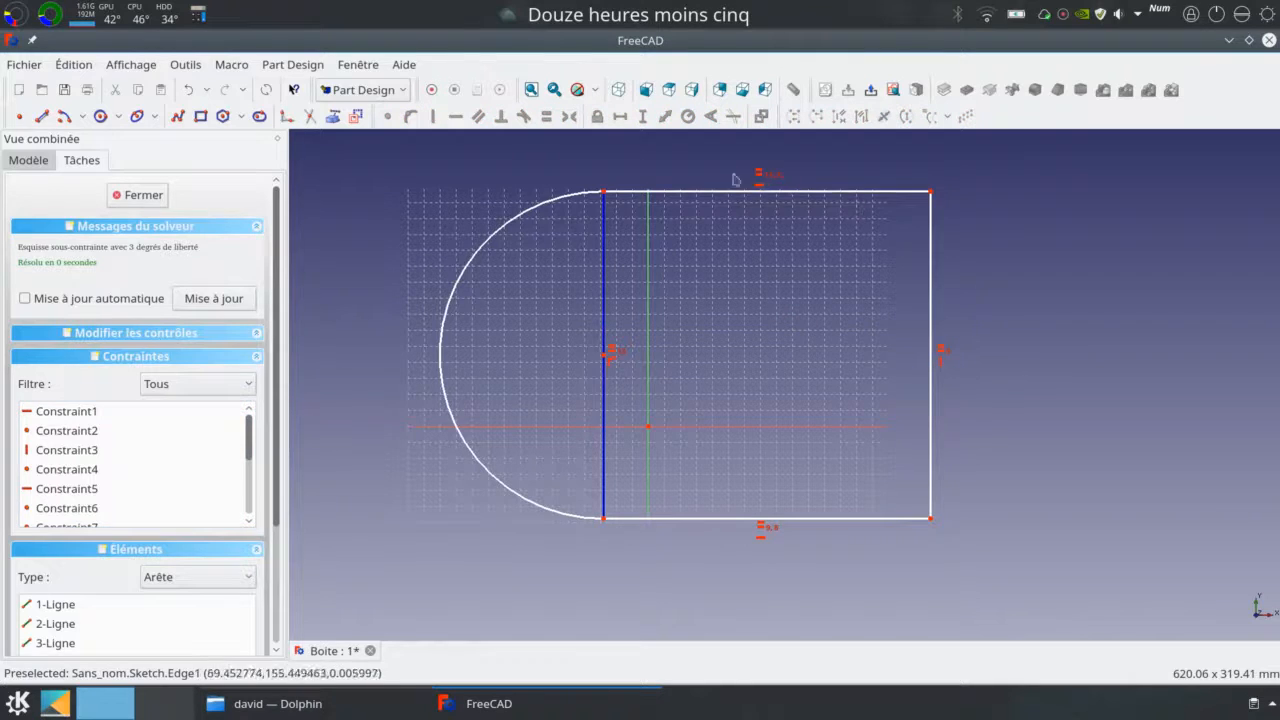
- Draw a slanted construction line outside the half-circle, running from above it to below it
{"action": "left_click", "coordinate": [526, 118]}
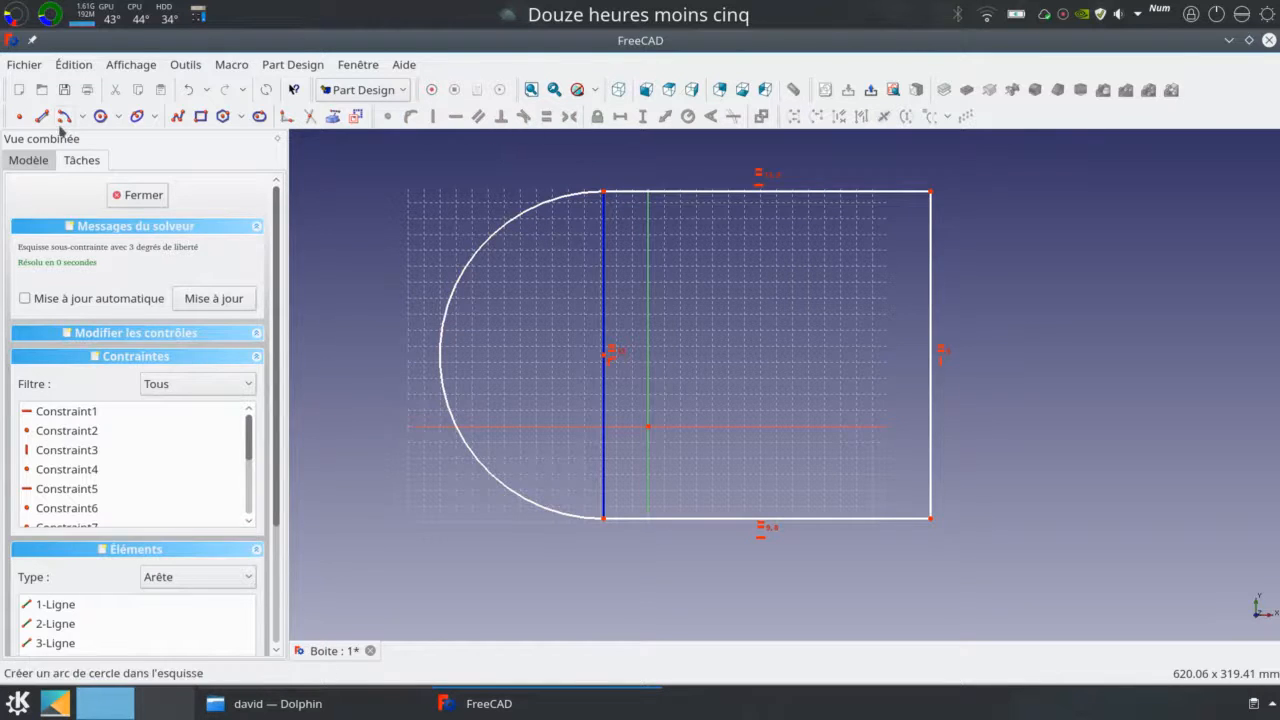
{"action": "left_click", "coordinate": [452, 151]}
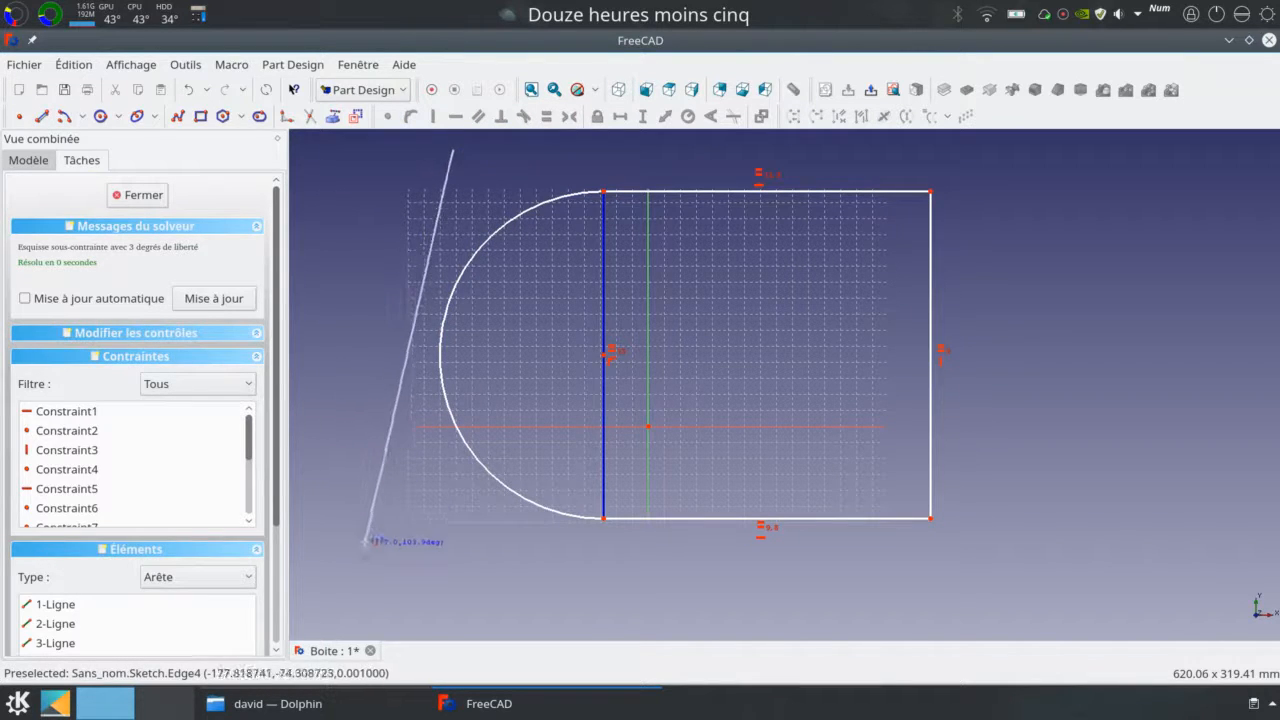
{"action": "left_click", "coordinate": [365, 545]}
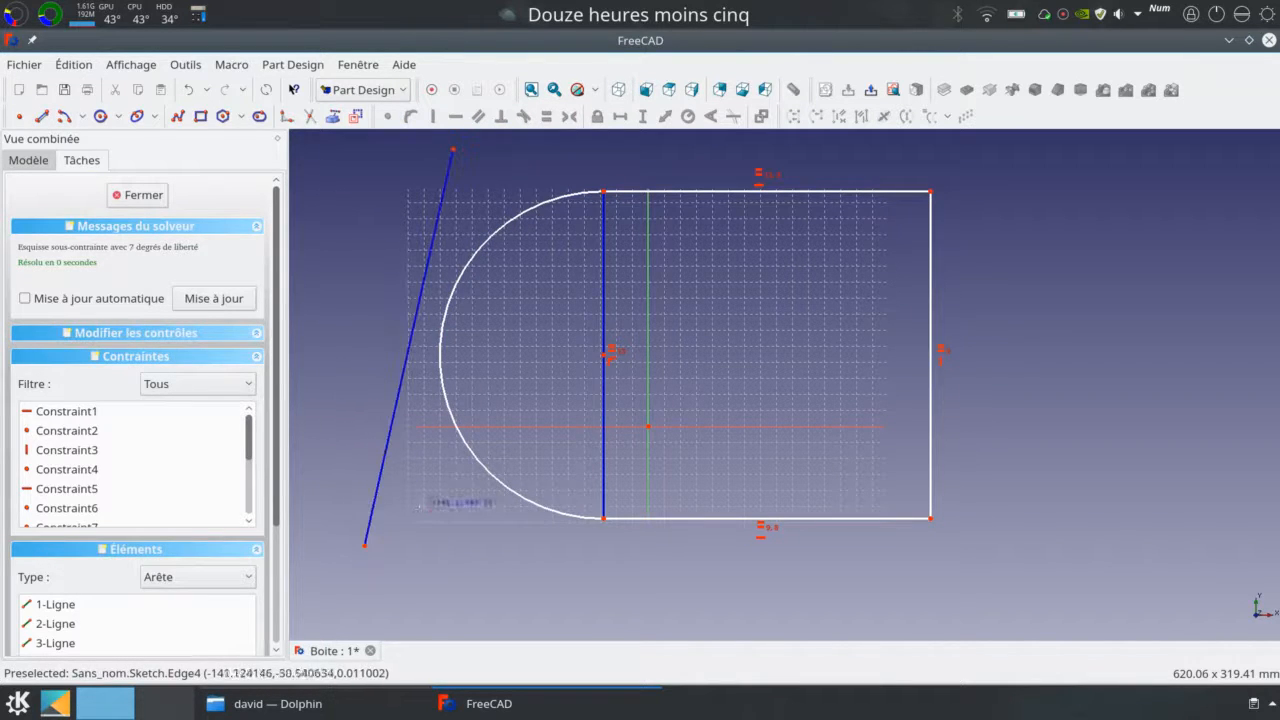
- Constrain the slanted construction line tangent to the half-circle
{"action": "left_click", "coordinate": [459, 280]}
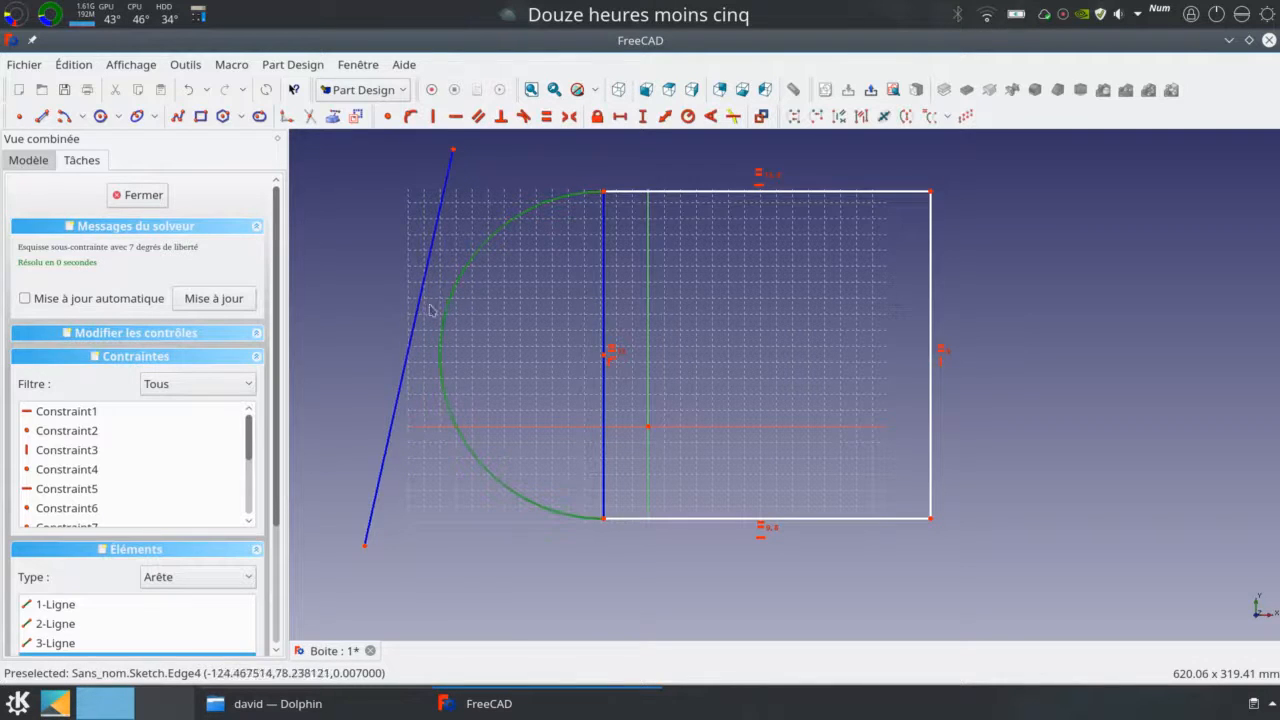
{"action": "left_click_drag", "start_coordinate": [418, 307], "coordinate": [420, 307]}
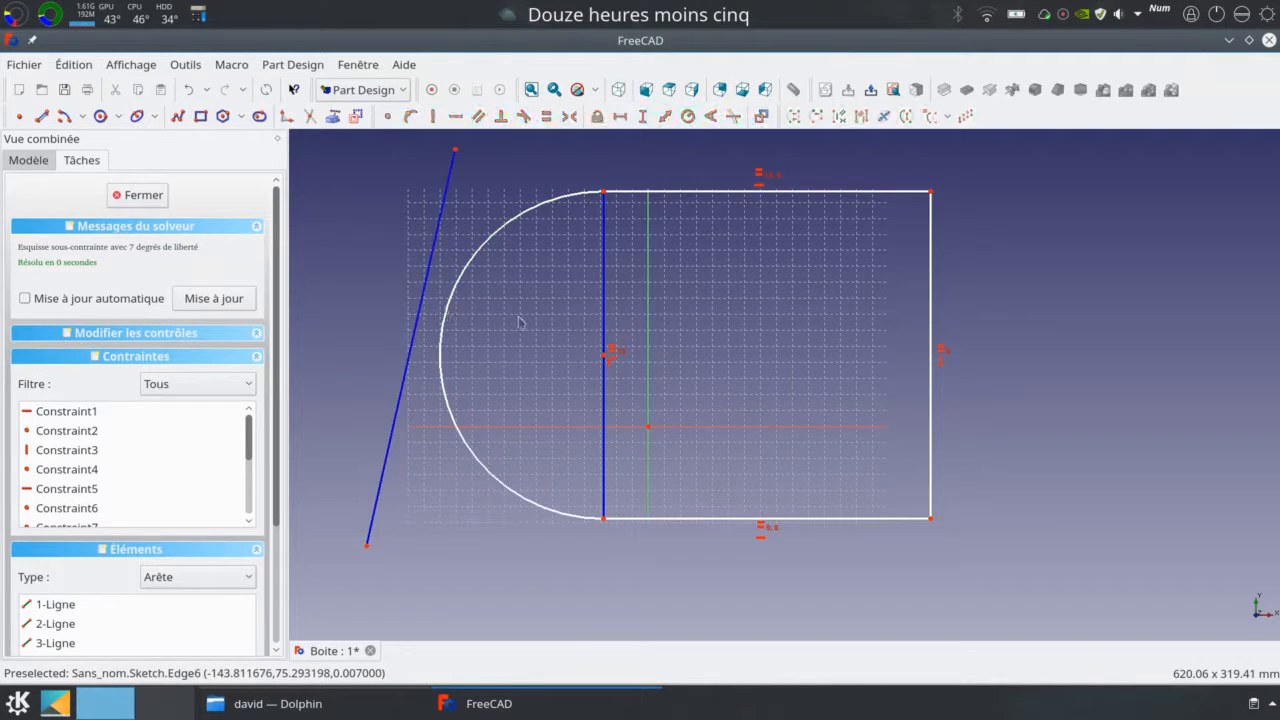
{"action": "left_click", "coordinate": [449, 312]}
{"action": "left_click", "coordinate": [420, 314]}
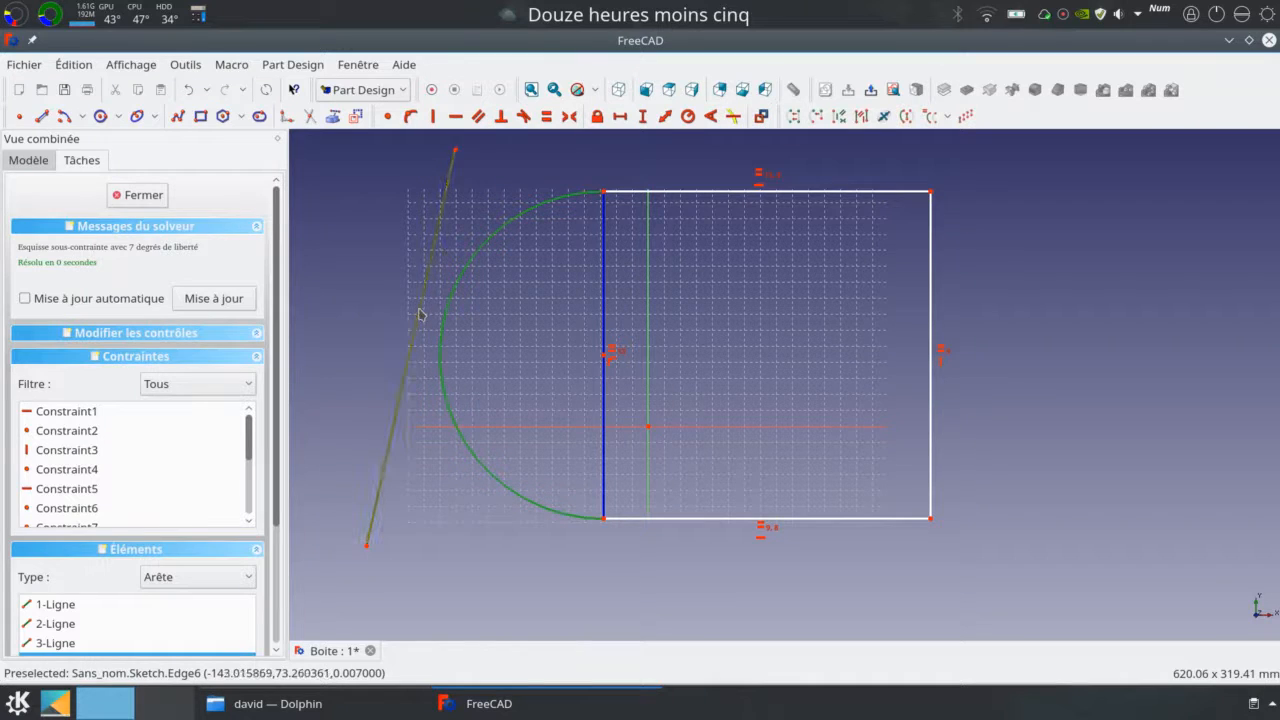
{"action": "left_click", "coordinate": [524, 116]}
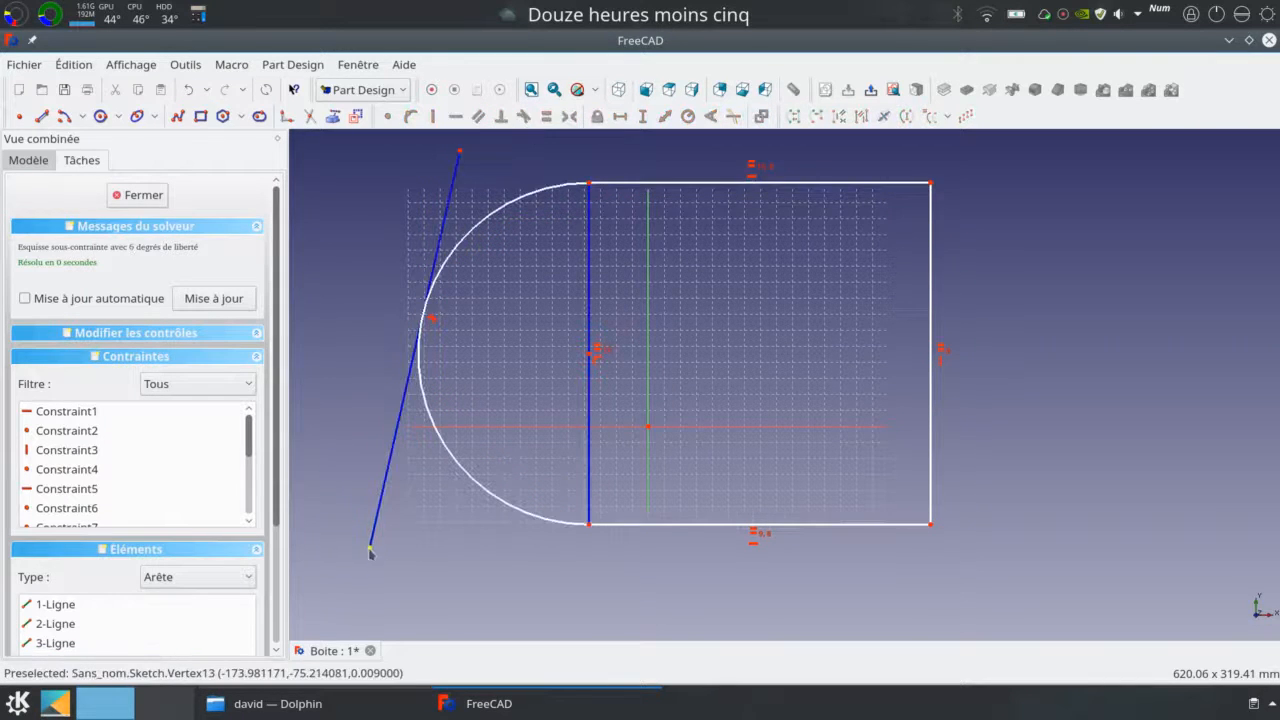
- Move both endpoints of the tangent line to test the tangency, and delete the line
{"action": "left_click_drag", "start_coordinate": [370, 551], "coordinate": [439, 522]}
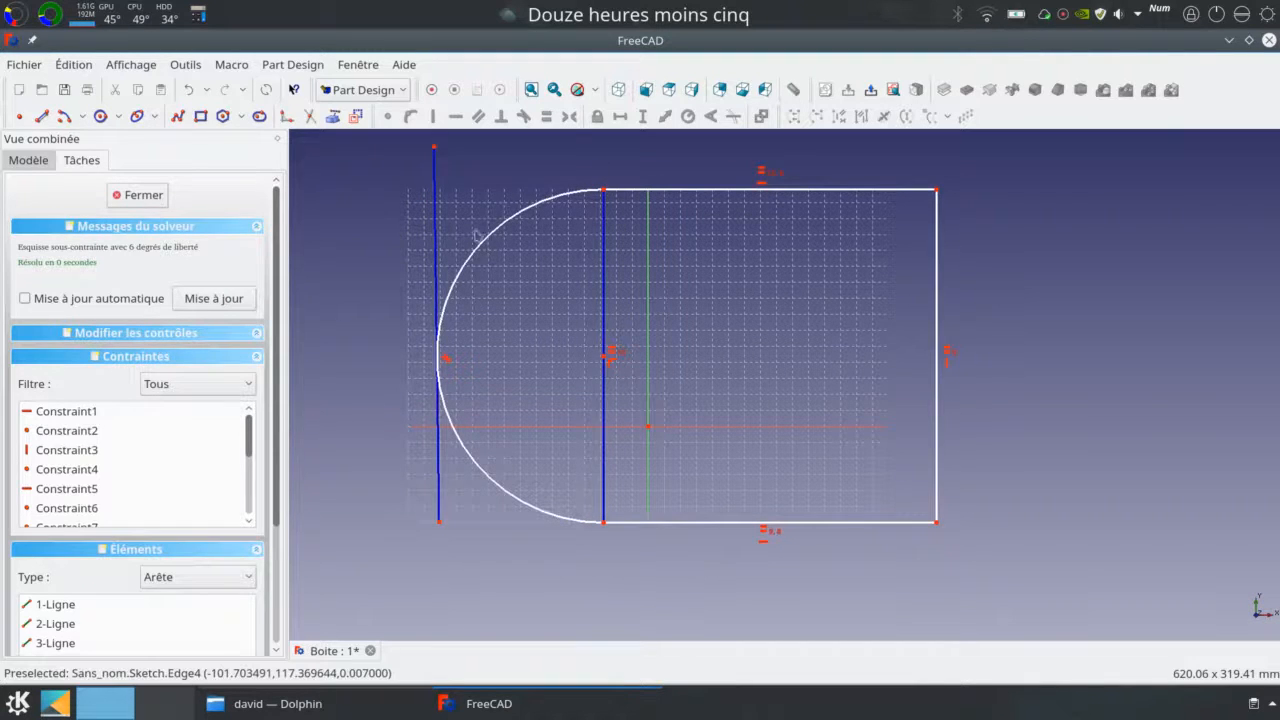
{"action": "mouse_move", "coordinate": [434, 148]}
{"action": "left_mouse_down"}
{"action": "mouse_move", "coordinate": [449, 151]}
{"action": "mouse_move", "coordinate": [445, 166]}
{"action": "left_mouse_up"}
{"action": "left_click", "coordinate": [443, 258]}
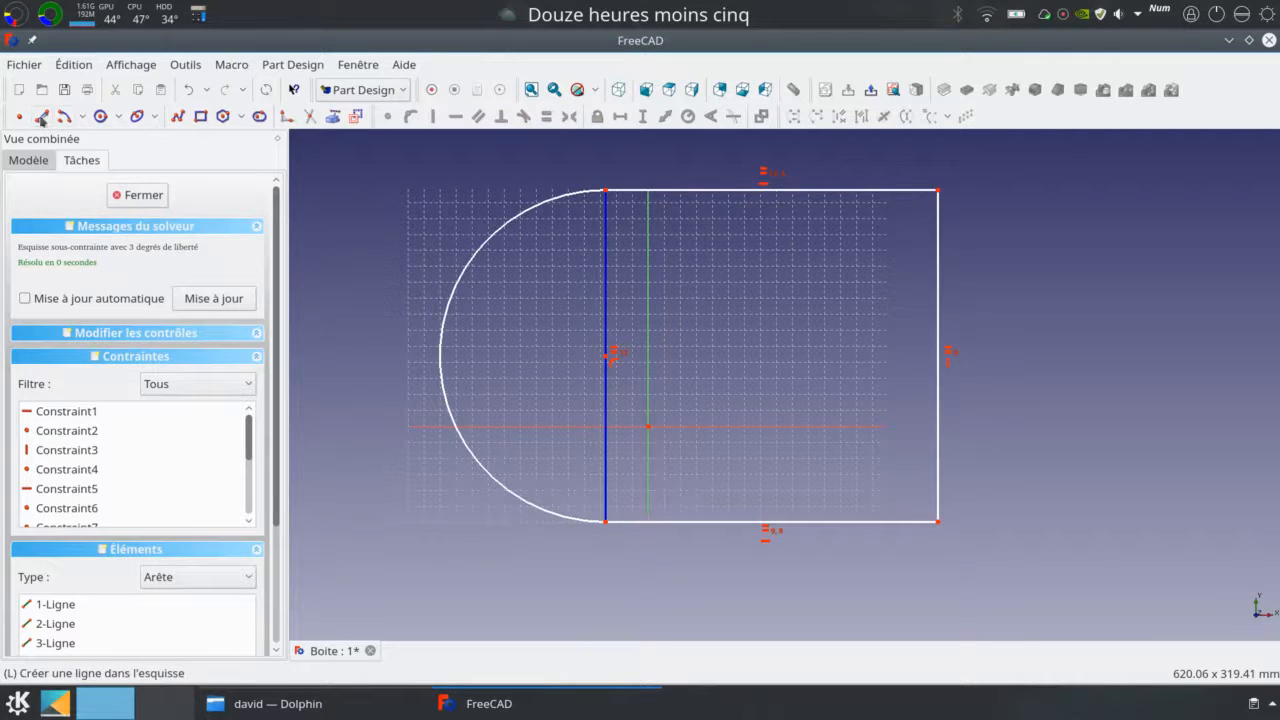
- Draw a vertical construction line through the square's upper edge and constrain that edge's two endpoints symmetric about it
{"action": "left_click", "coordinate": [796, 156]}
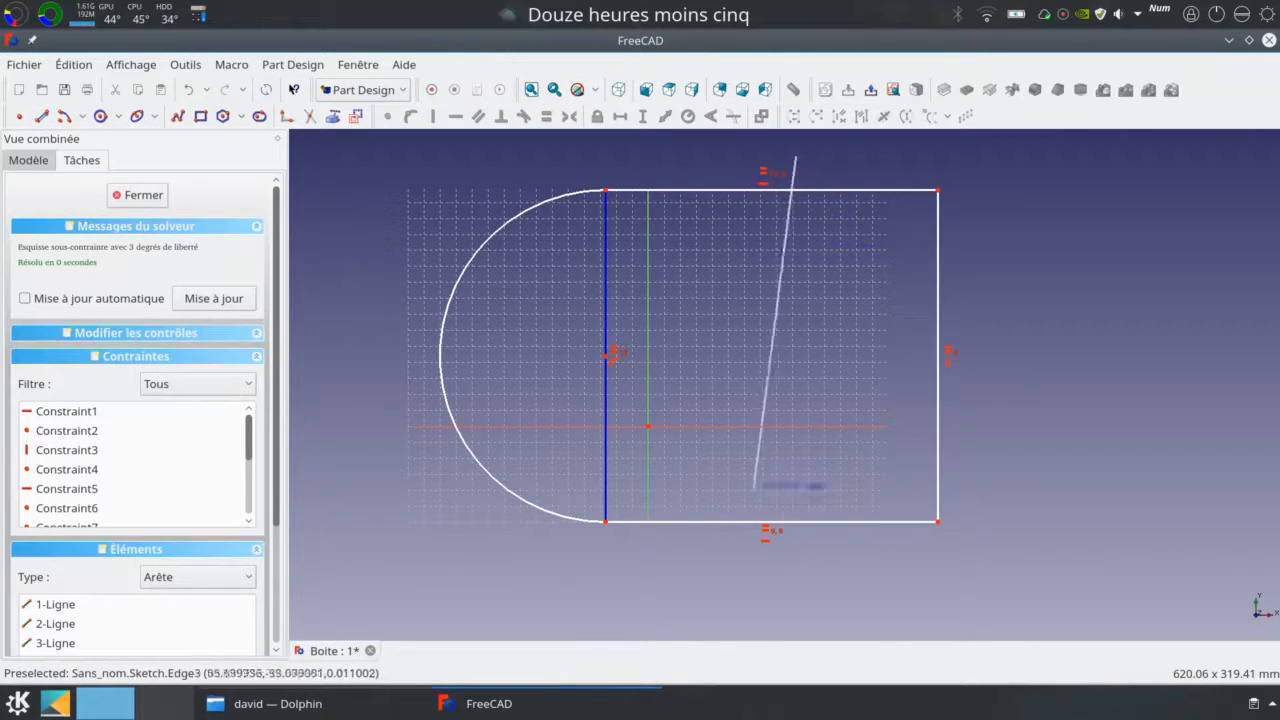
{"action": "left_click", "coordinate": [796, 354]}
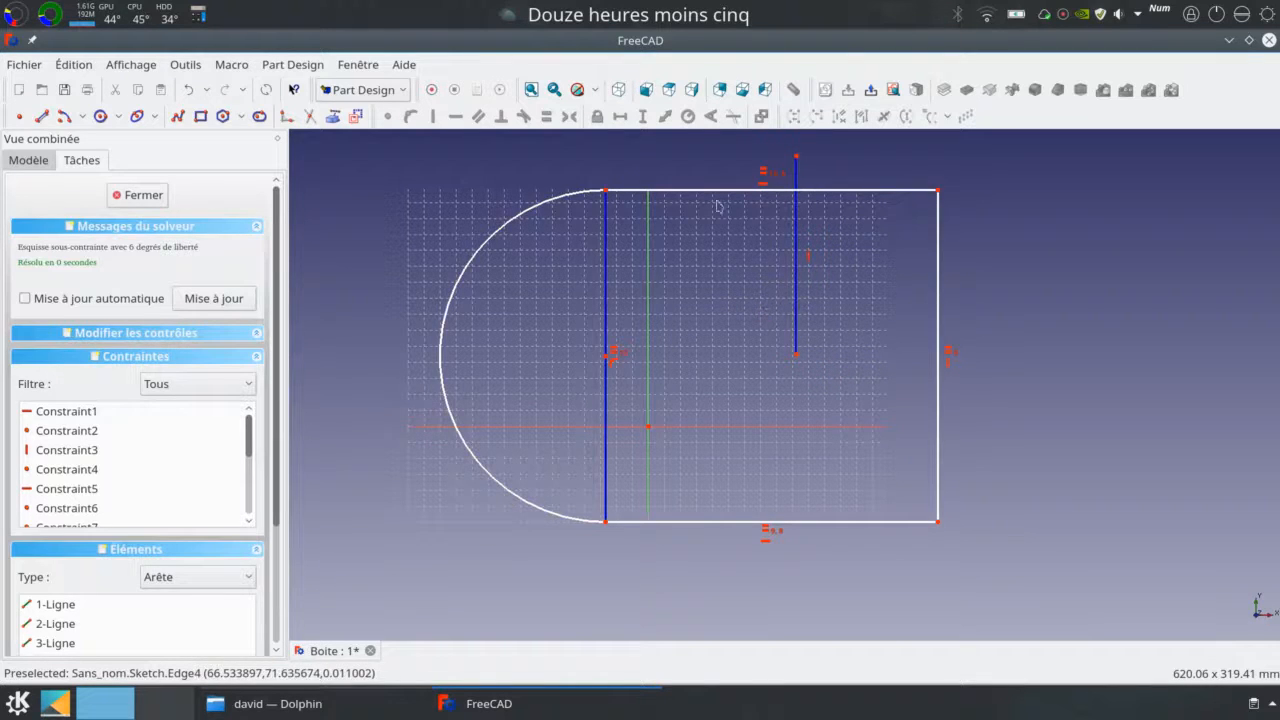
{"action": "left_click", "coordinate": [606, 191]}
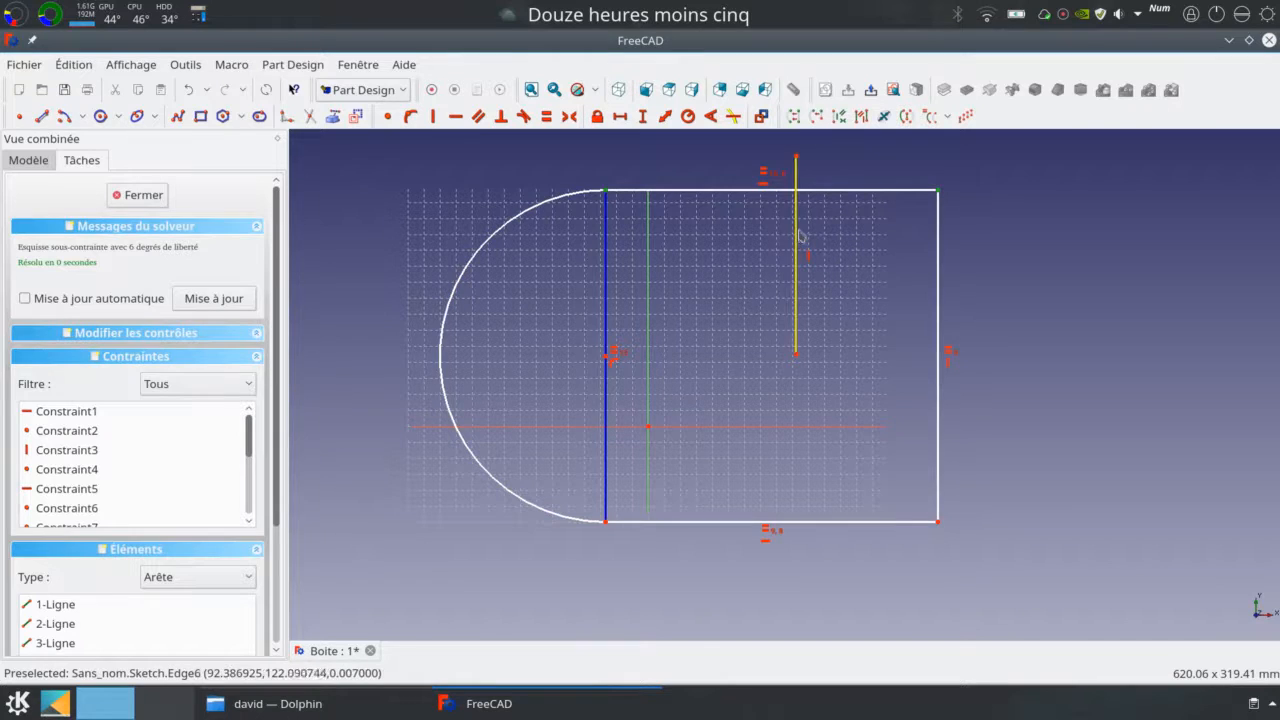
{"action": "left_click", "coordinate": [800, 234]}
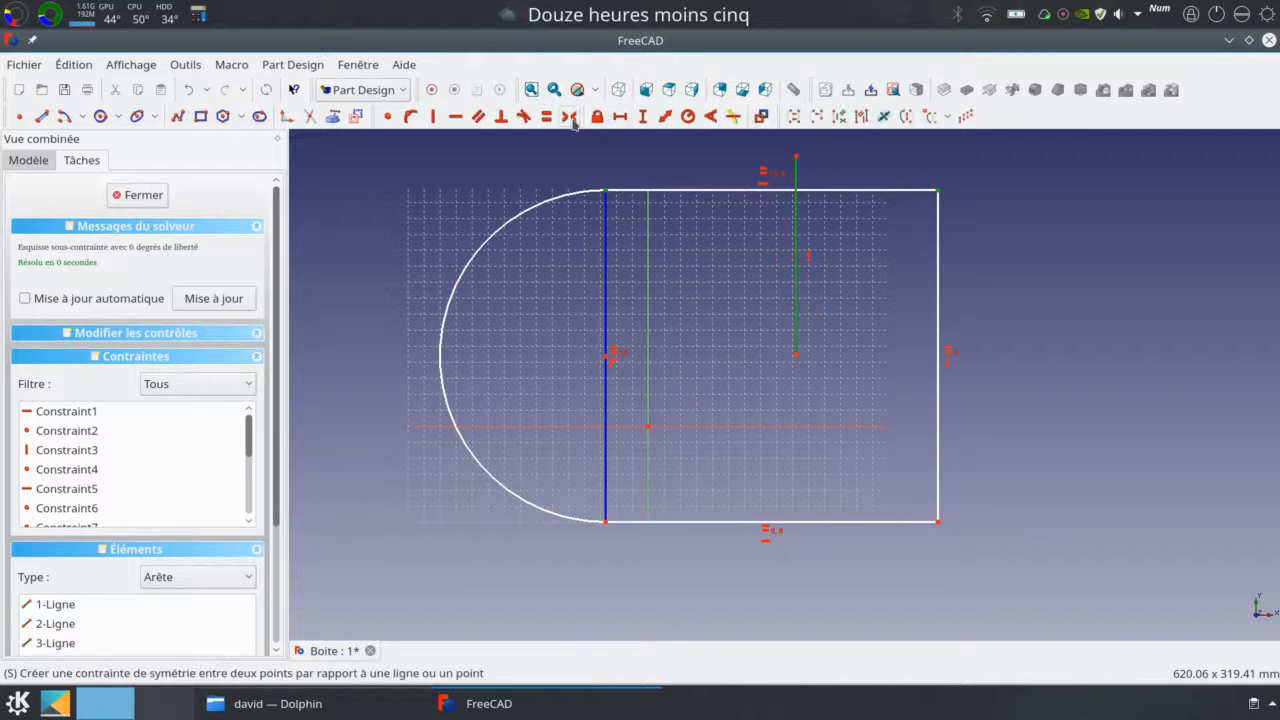
{"action": "left_click", "coordinate": [570, 116]}
{"action": "middle_click_drag", "start_coordinate": [832, 223], "coordinate": [814, 260]}
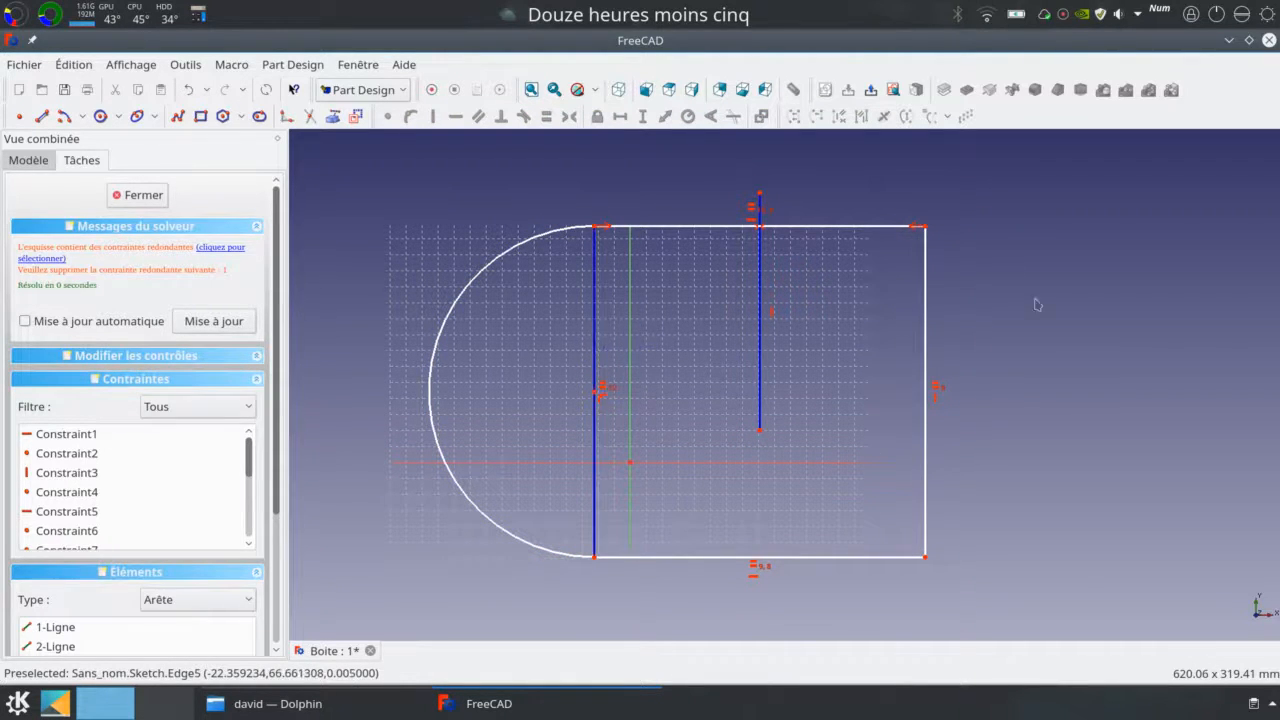
- Try to move the symmetry line, and delete the upper edge's redundant horizontal constraint, Constraint1
{"action": "left_click", "coordinate": [761, 366]}
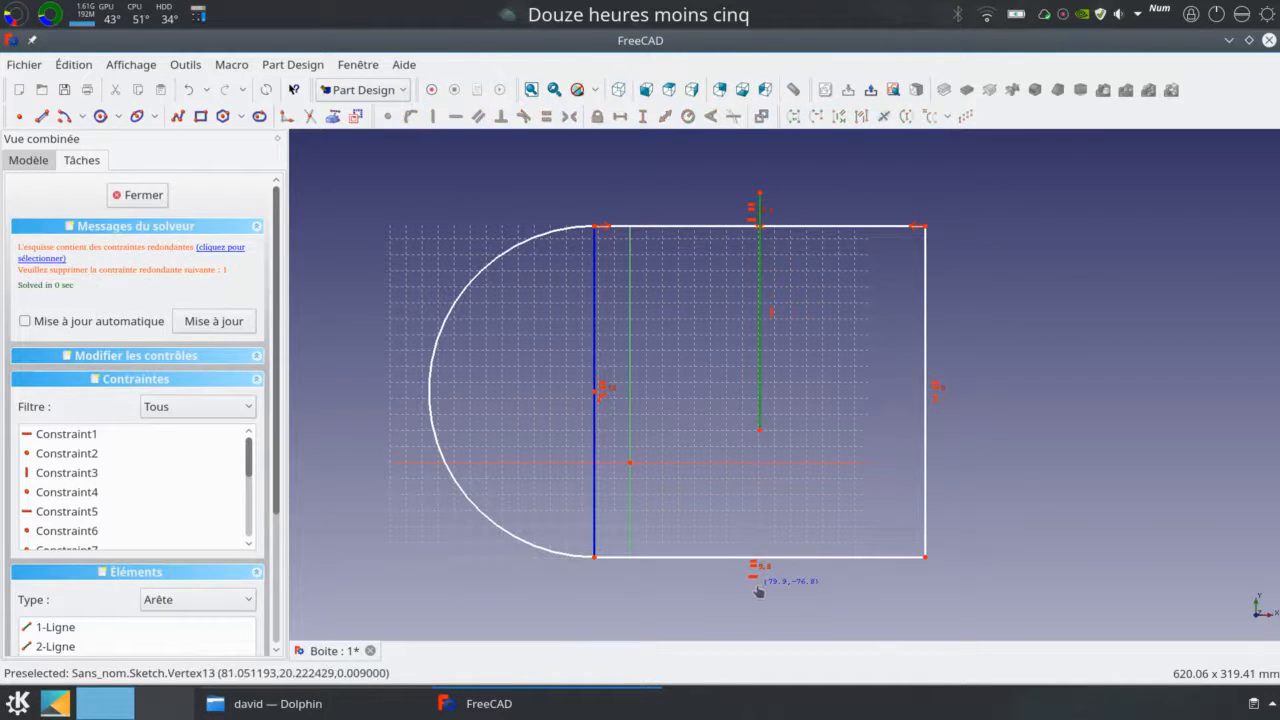
{"action": "left_click", "coordinate": [777, 444]}
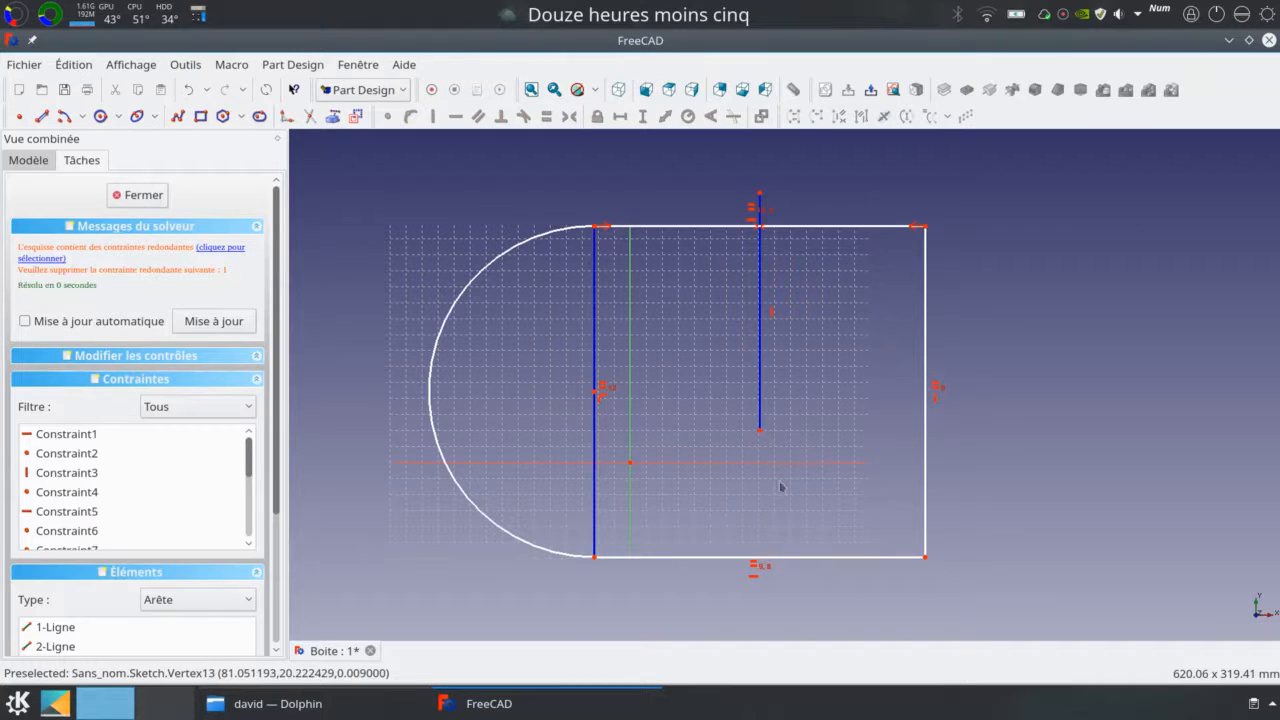
{"action": "left_click", "coordinate": [78, 440]}
{"action": "key", "text": "Delete"}
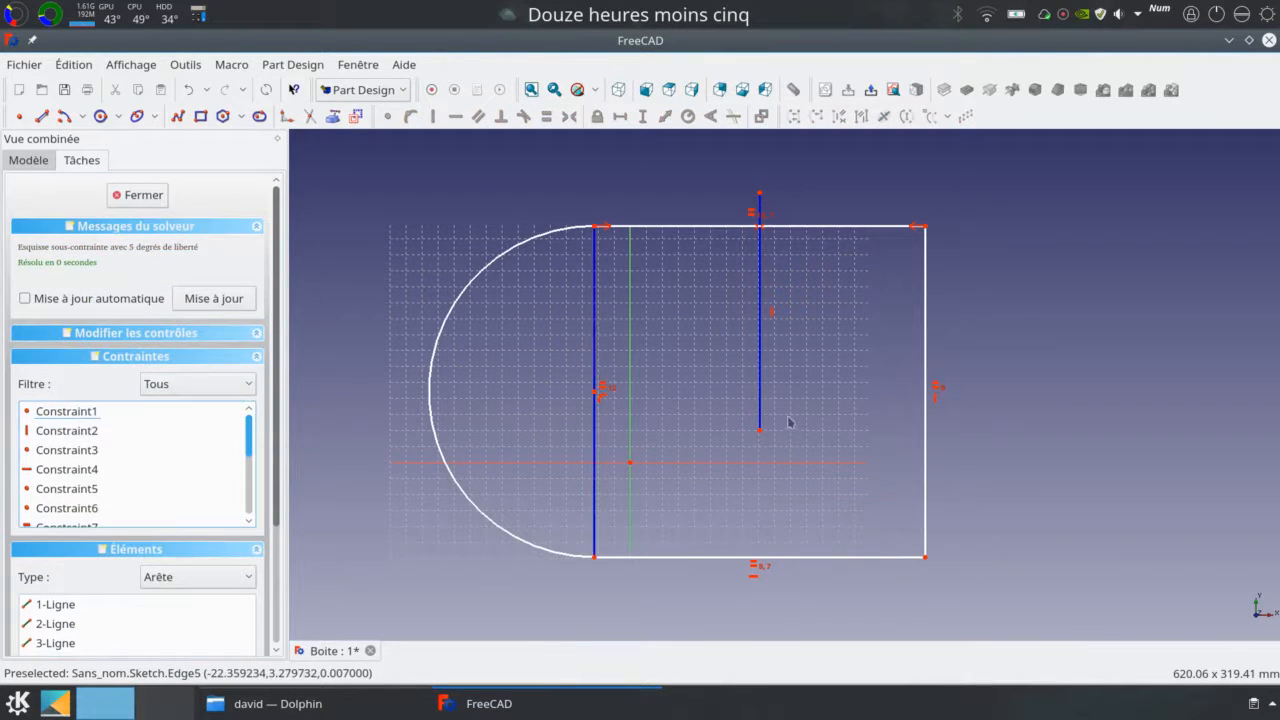
- Extend the symmetry line down past the square's lower edge and shift it sideways to test the symmetry
{"action": "left_click_drag", "start_coordinate": [760, 432], "coordinate": [764, 592]}
{"action": "mouse_move", "coordinate": [768, 355]}
{"action": "left_mouse_down"}
{"action": "mouse_move", "coordinate": [746, 331]}
{"action": "mouse_move", "coordinate": [749, 363]}
{"action": "mouse_move", "coordinate": [761, 364]}
{"action": "mouse_move", "coordinate": [749, 357]}
{"action": "left_mouse_up"}
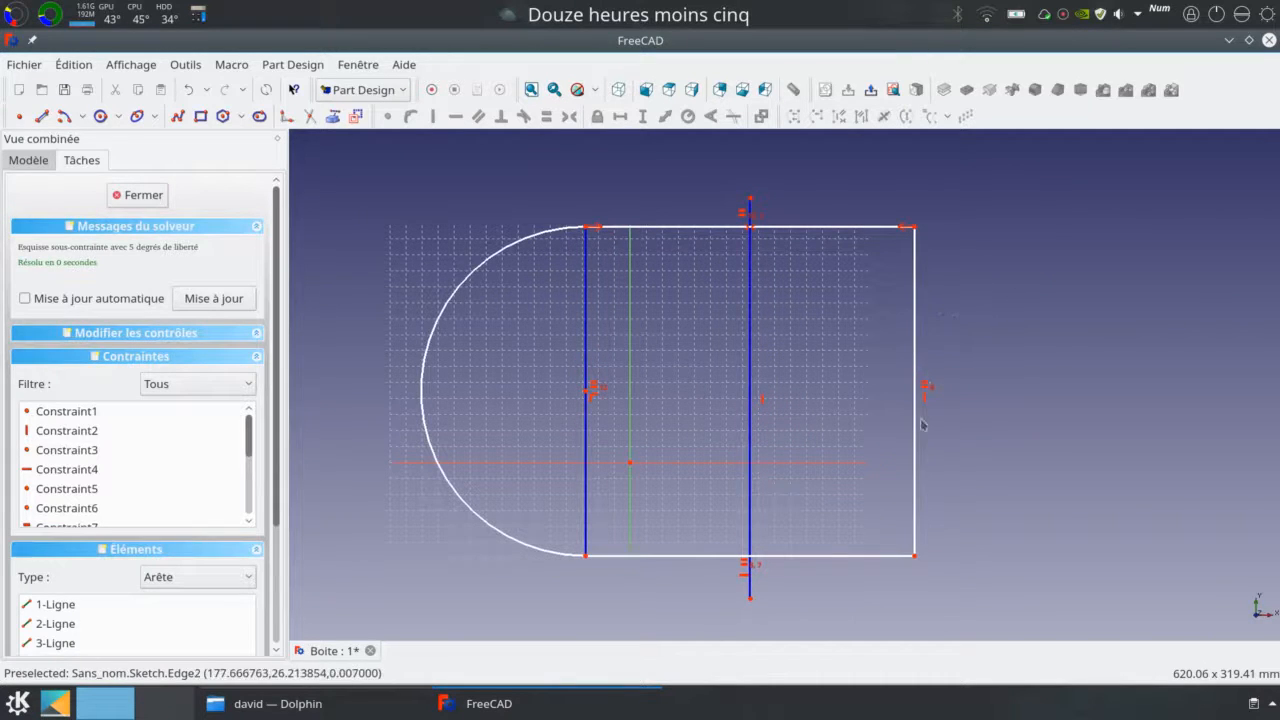
- Draw a horizontal construction line through the middle of the square's right edge and constrain that edge's two endpoints symmetric about it
{"action": "left_click", "coordinate": [42, 116]}
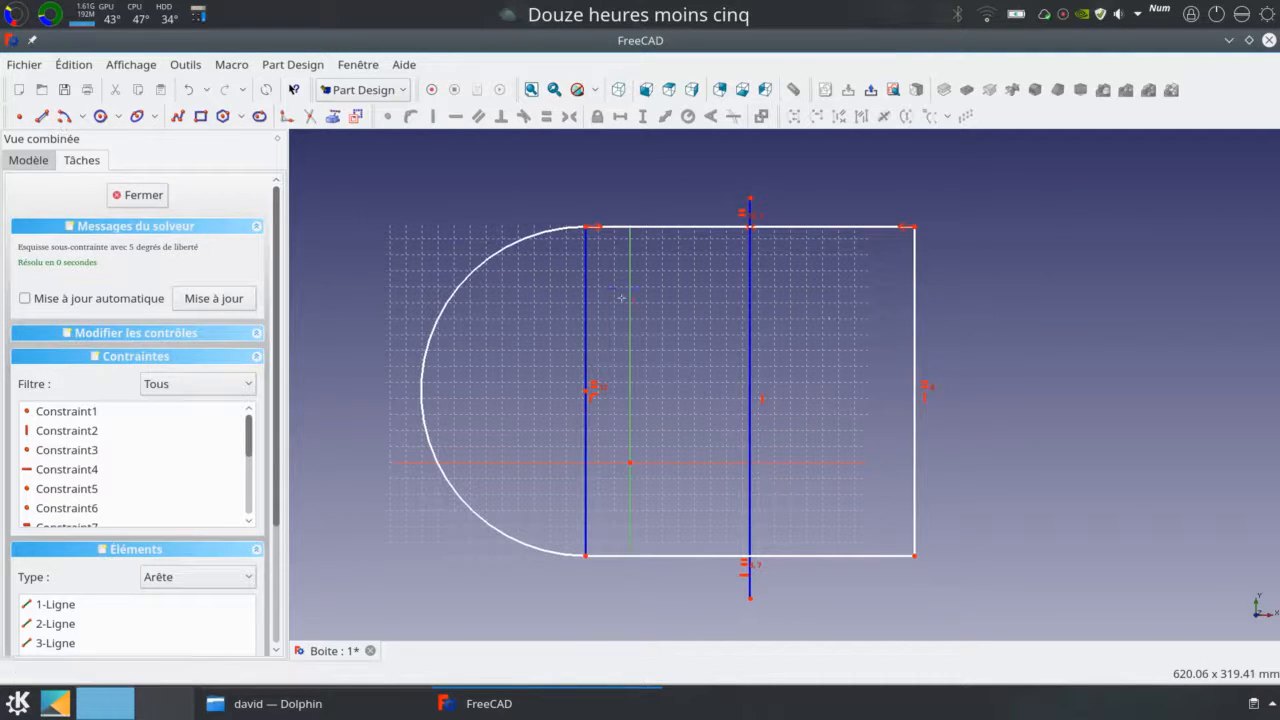
{"action": "left_click", "coordinate": [1038, 390]}
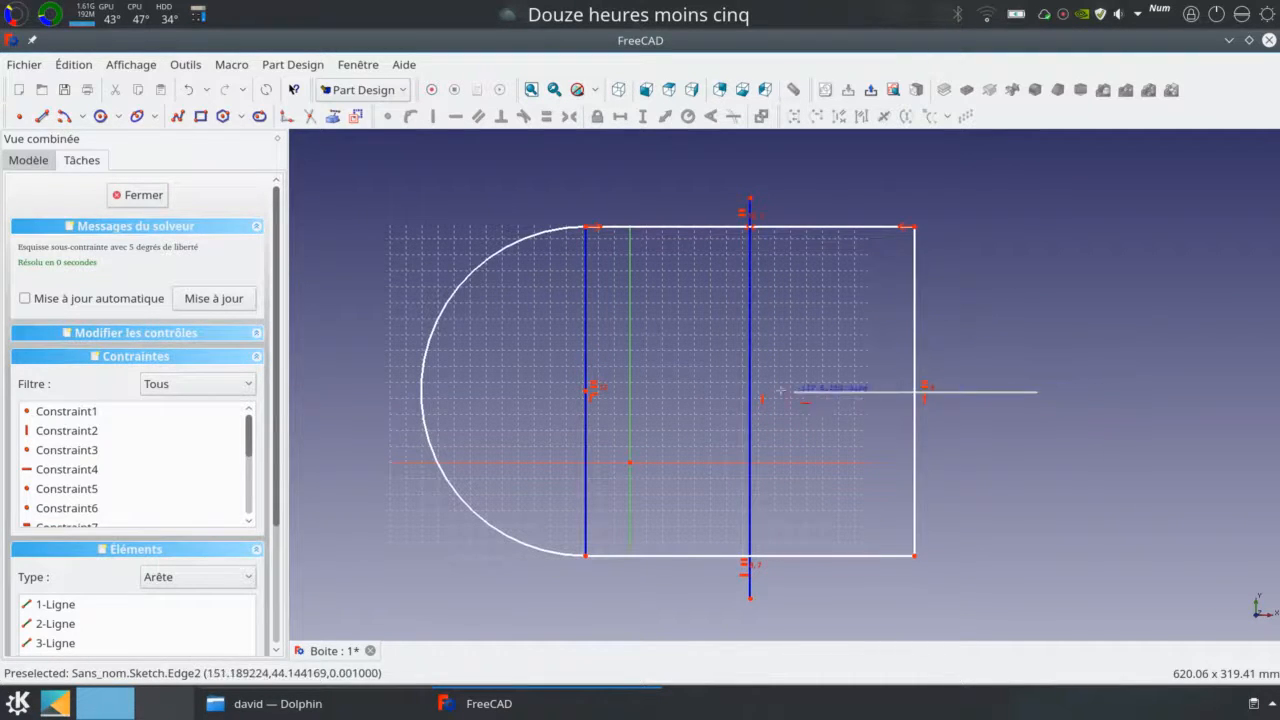
{"action": "left_click", "coordinate": [651, 391]}
{"action": "right_click", "coordinate": [886, 402]}
{"action": "left_click", "coordinate": [871, 392]}
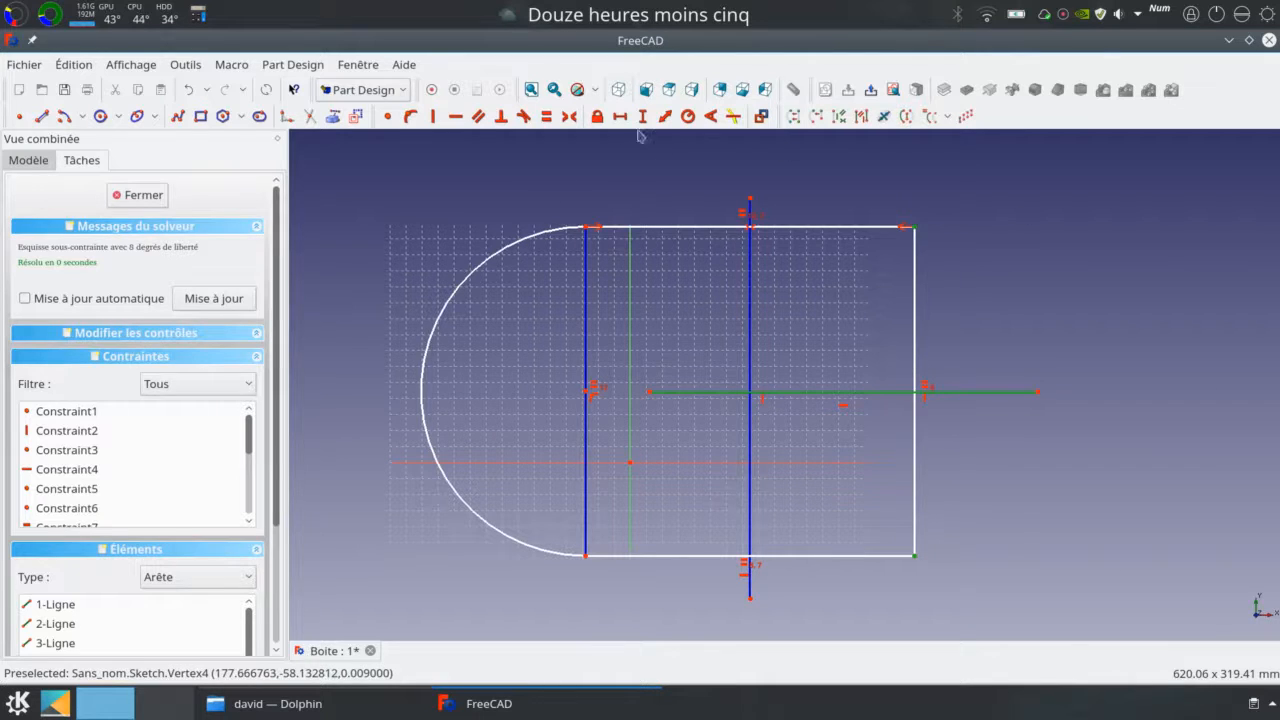
{"action": "left_click", "coordinate": [570, 116]}
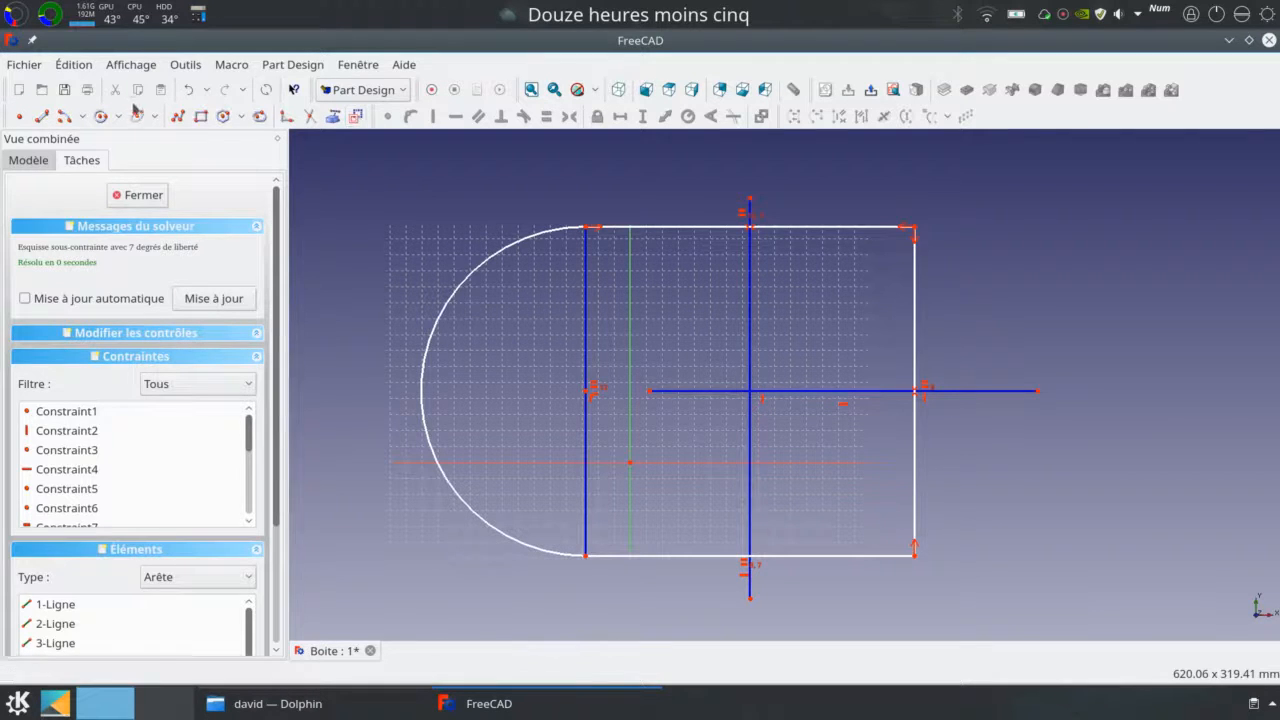
- Draw a circle inside the square and constrain its centre onto both the horizontal and the vertical symmetry lines
{"action": "left_click", "coordinate": [709, 371]}
{"action": "left_click", "coordinate": [815, 352]}
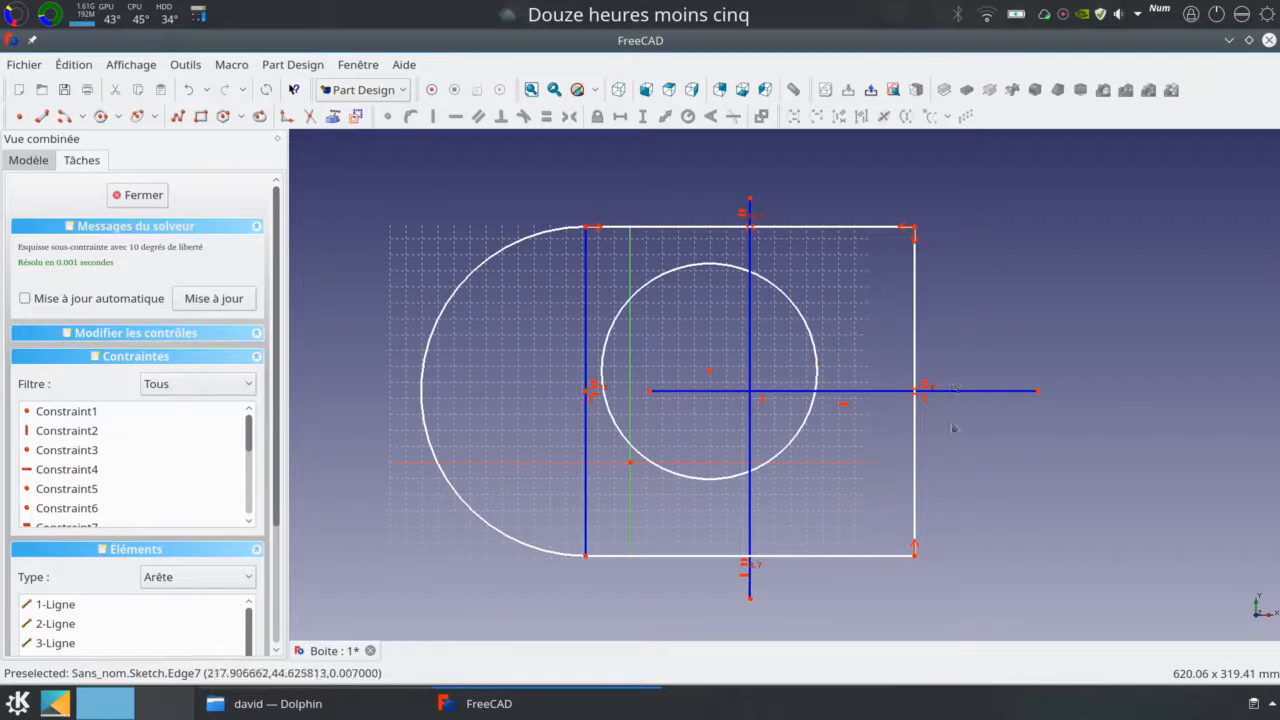
{"action": "left_click", "coordinate": [709, 373]}
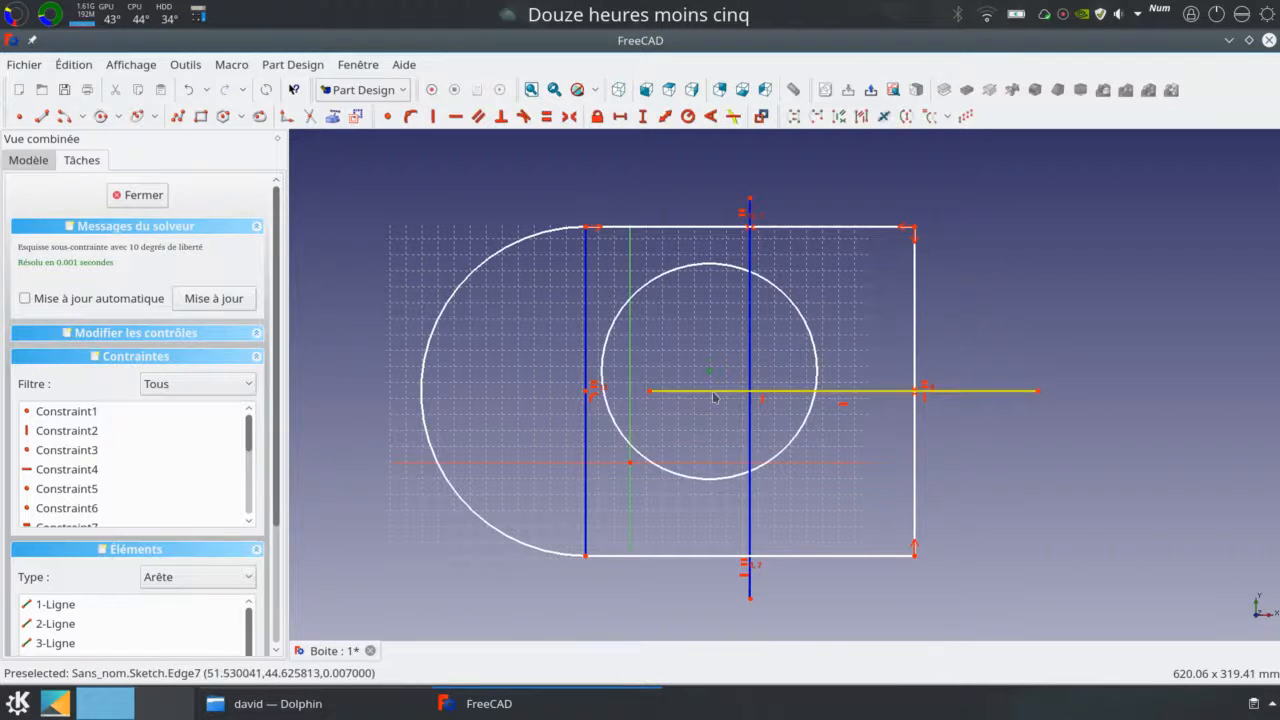
{"action": "left_click", "coordinate": [716, 390]}
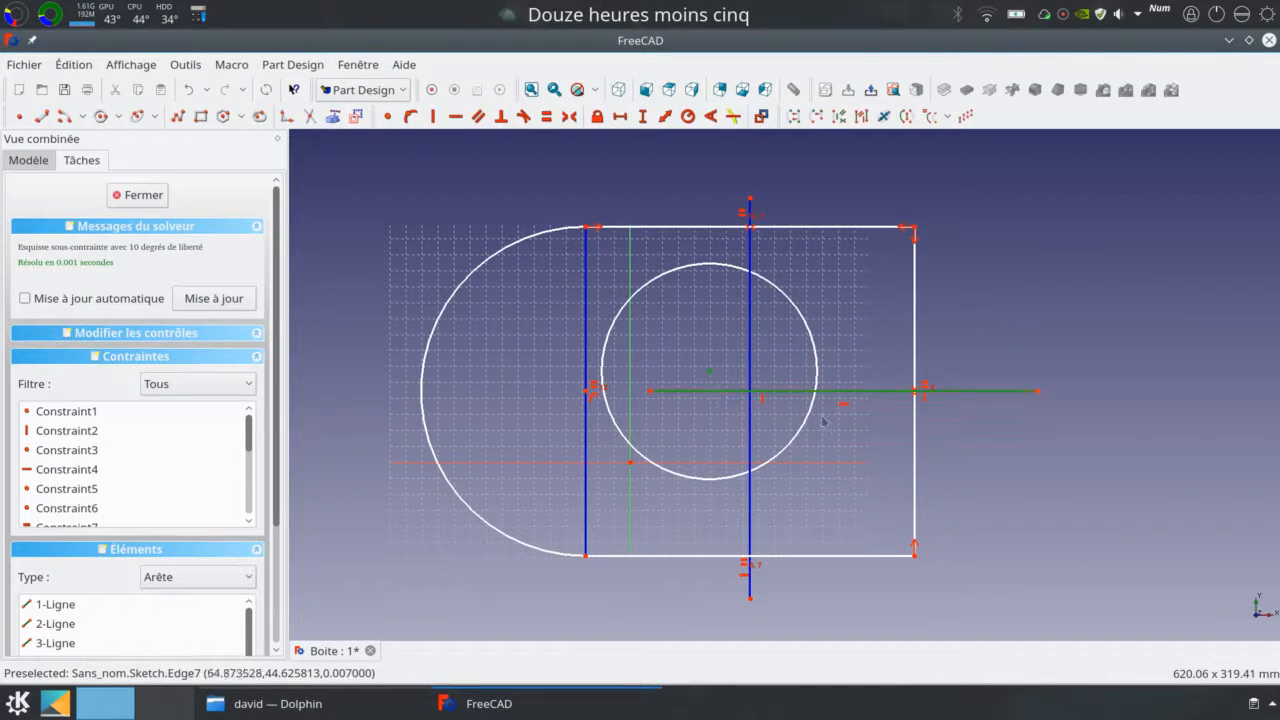
{"action": "left_click", "coordinate": [410, 116]}
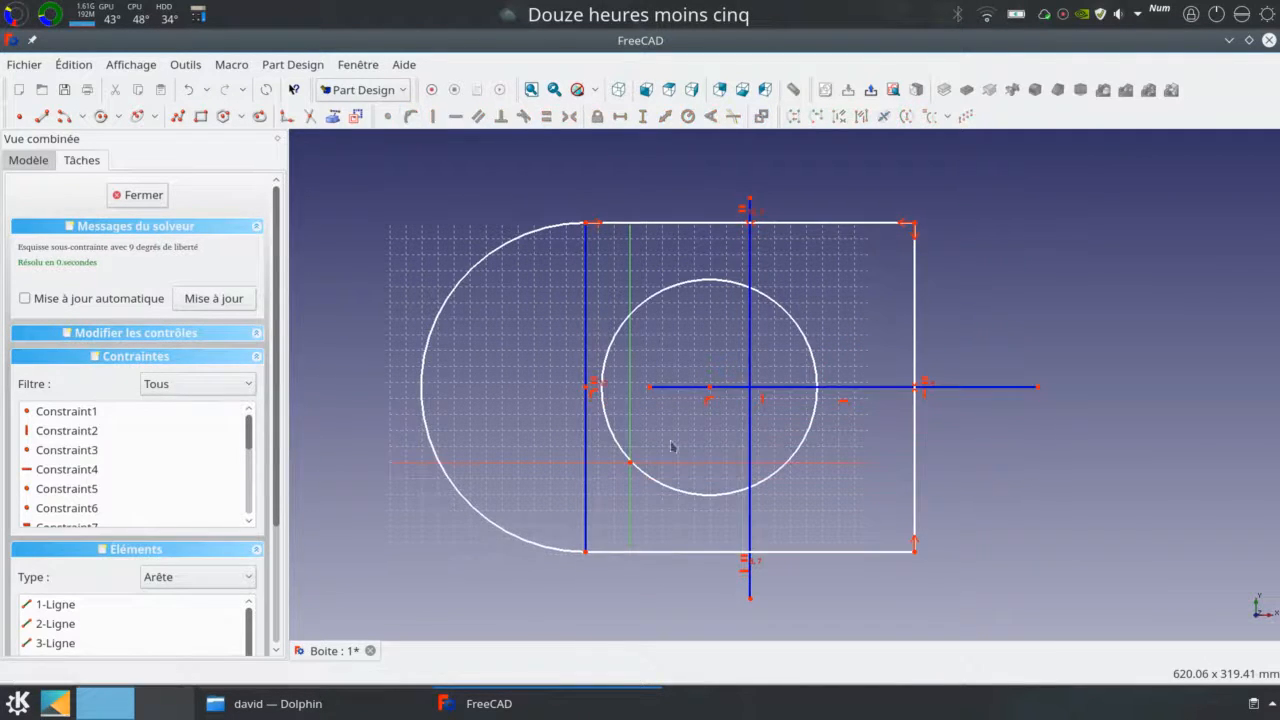
{"action": "left_click", "coordinate": [711, 391]}
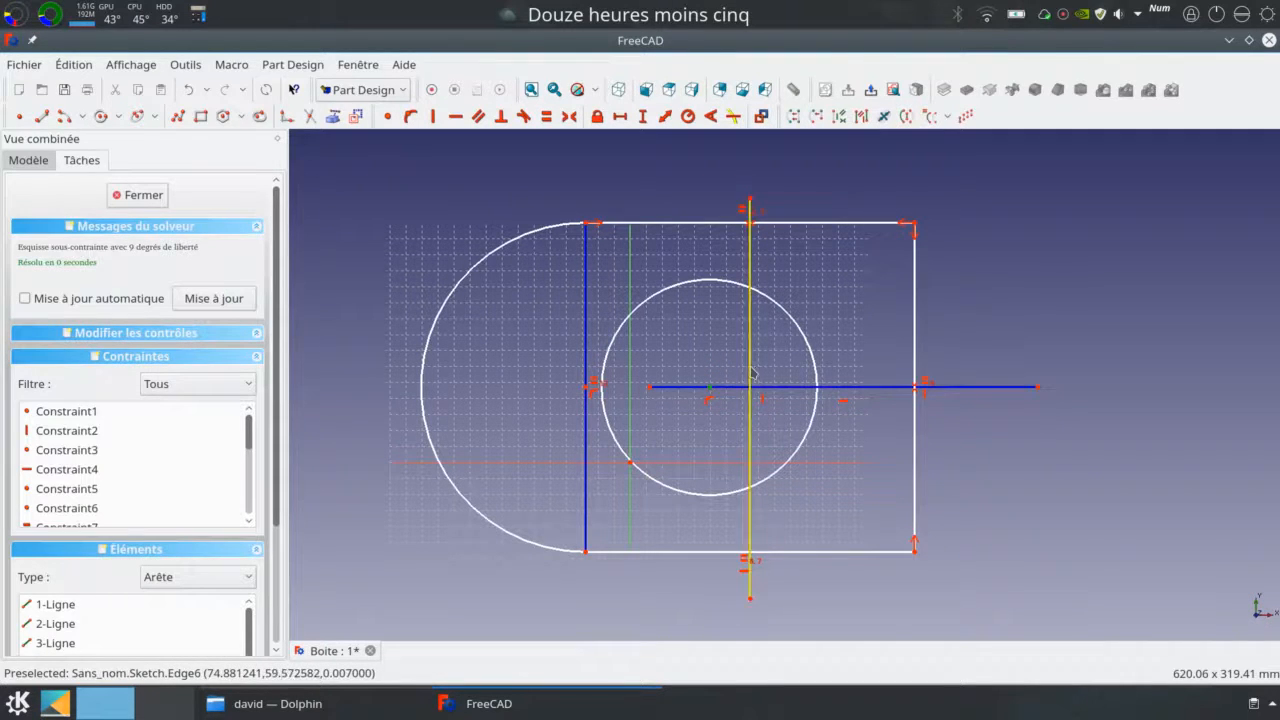
{"action": "left_click", "coordinate": [750, 373]}
{"action": "left_click", "coordinate": [410, 116]}
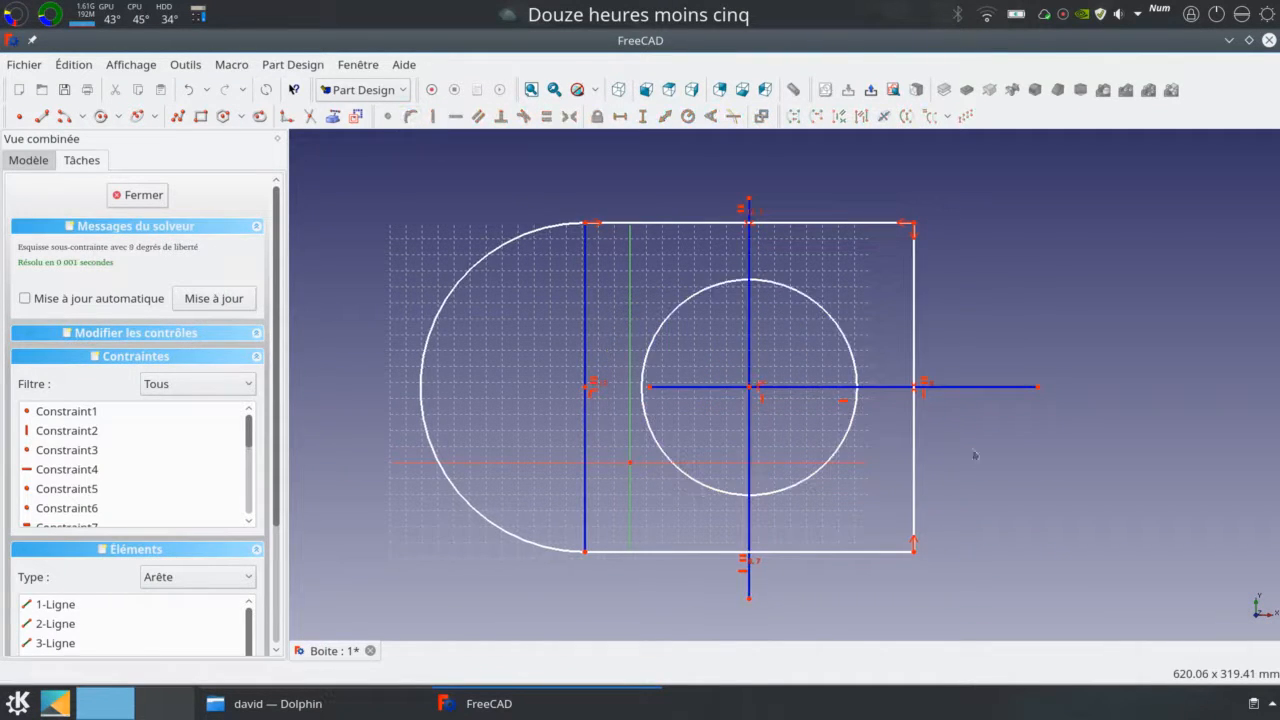
- Enlarge the circle freehand to a radius of about 75 mm, and constrain its radius to 60/2 mm
{"action": "left_click_drag", "start_coordinate": [829, 320], "coordinate": [846, 316]}
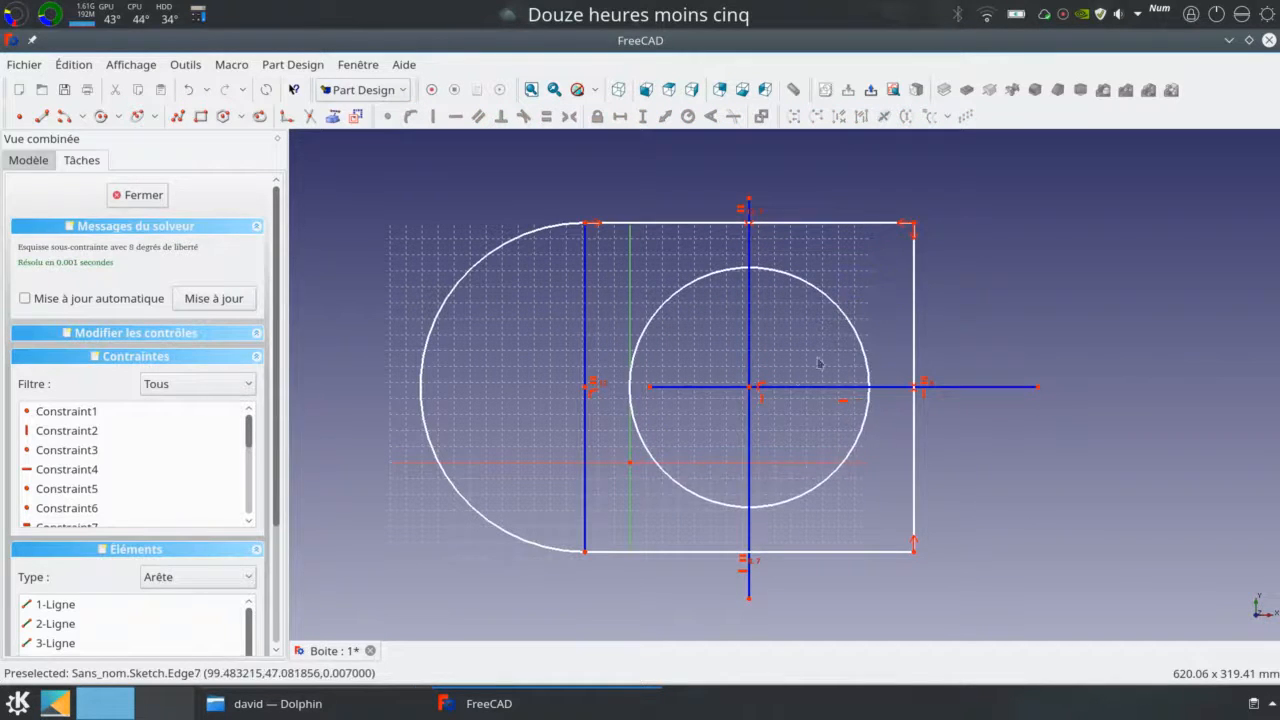
{"action": "left_click", "coordinate": [853, 320]}
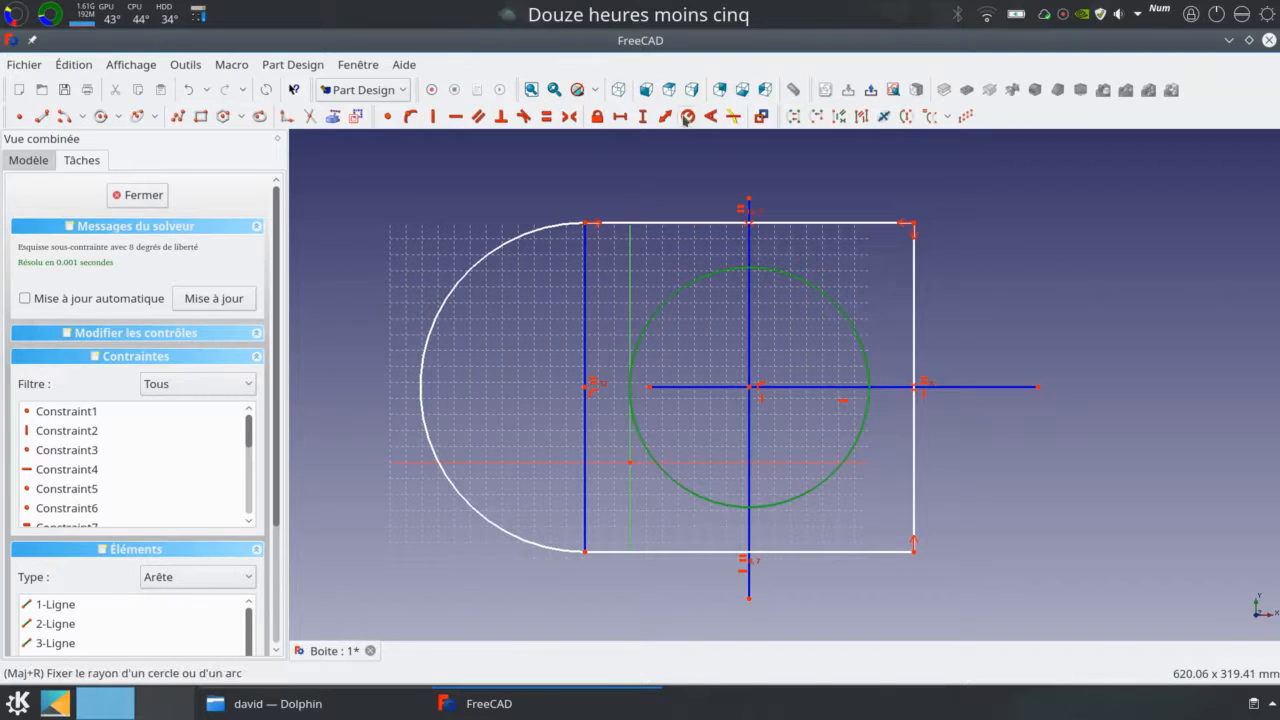
{"action": "left_click", "coordinate": [688, 116]}
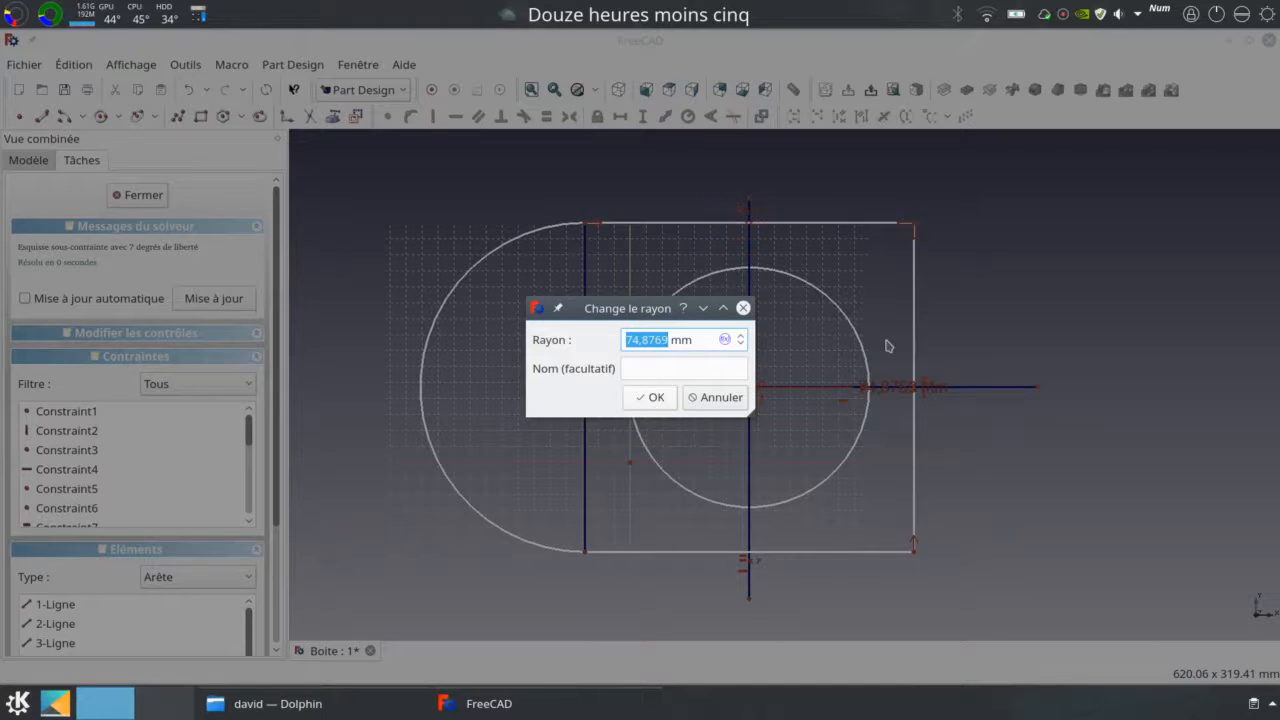
{"action": "type", "text": "60"}
{"action": "type", "text": "/2"}
{"action": "key", "text": "Return"}
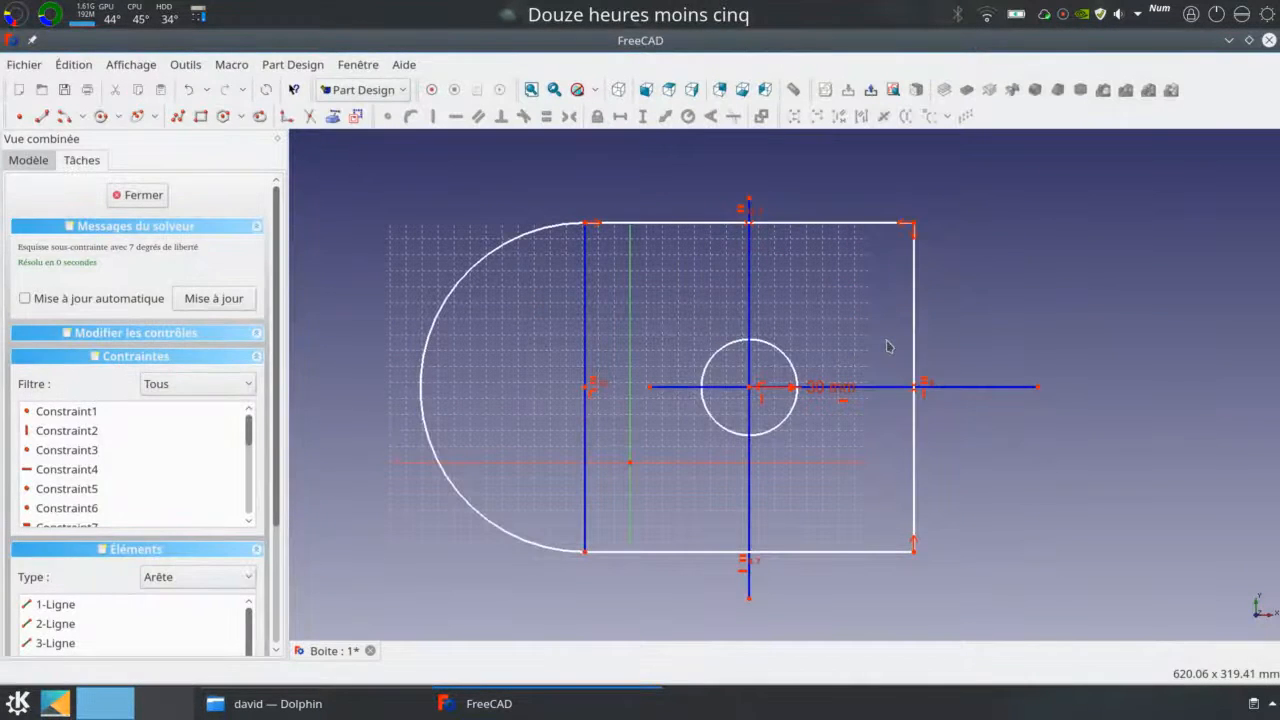
- Edit the circle's radius constraint and define the radius with the formula 60 / 2
{"action": "double_click", "coordinate": [832, 387]}
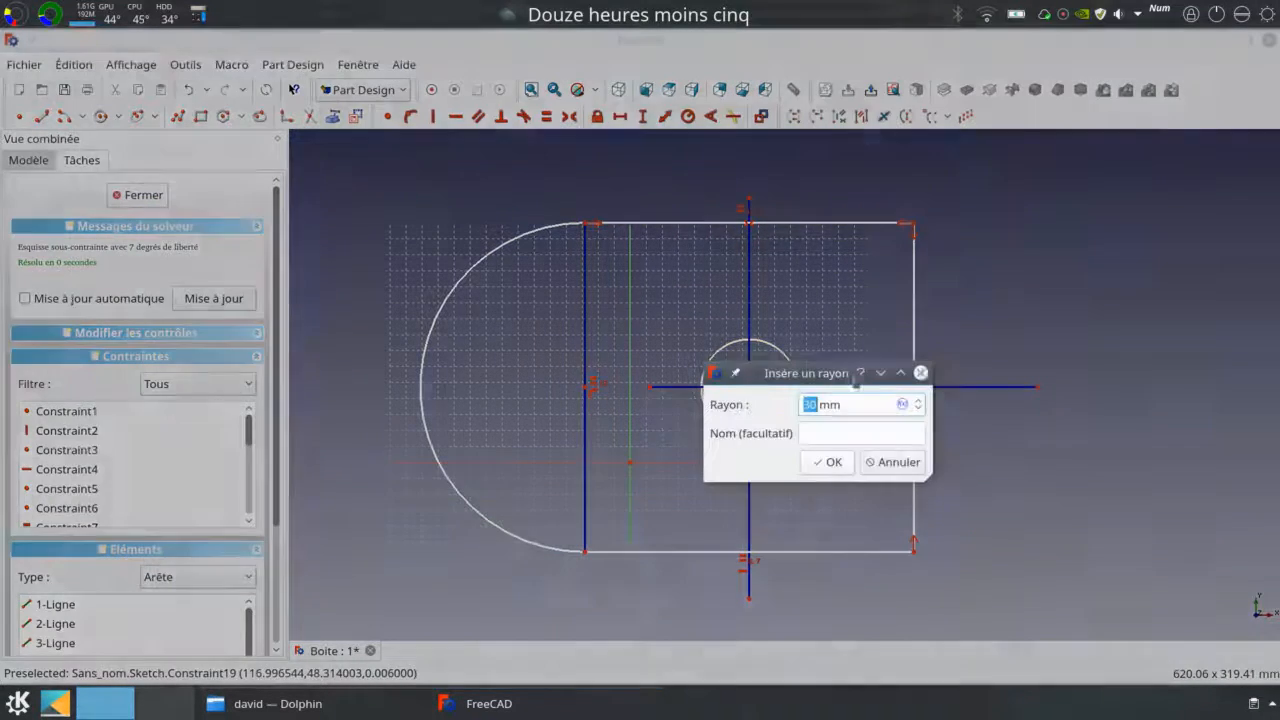
{"action": "left_click_drag", "start_coordinate": [851, 378], "coordinate": [656, 225]}
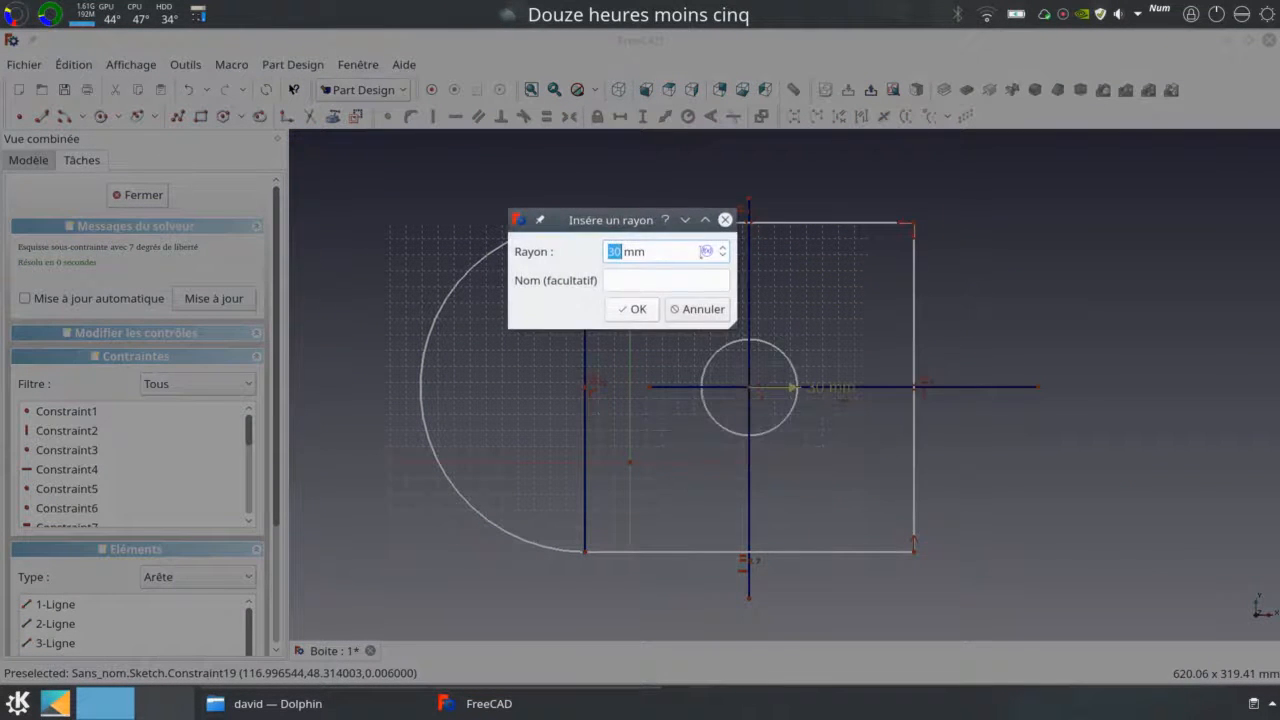
{"action": "left_click", "coordinate": [707, 252]}
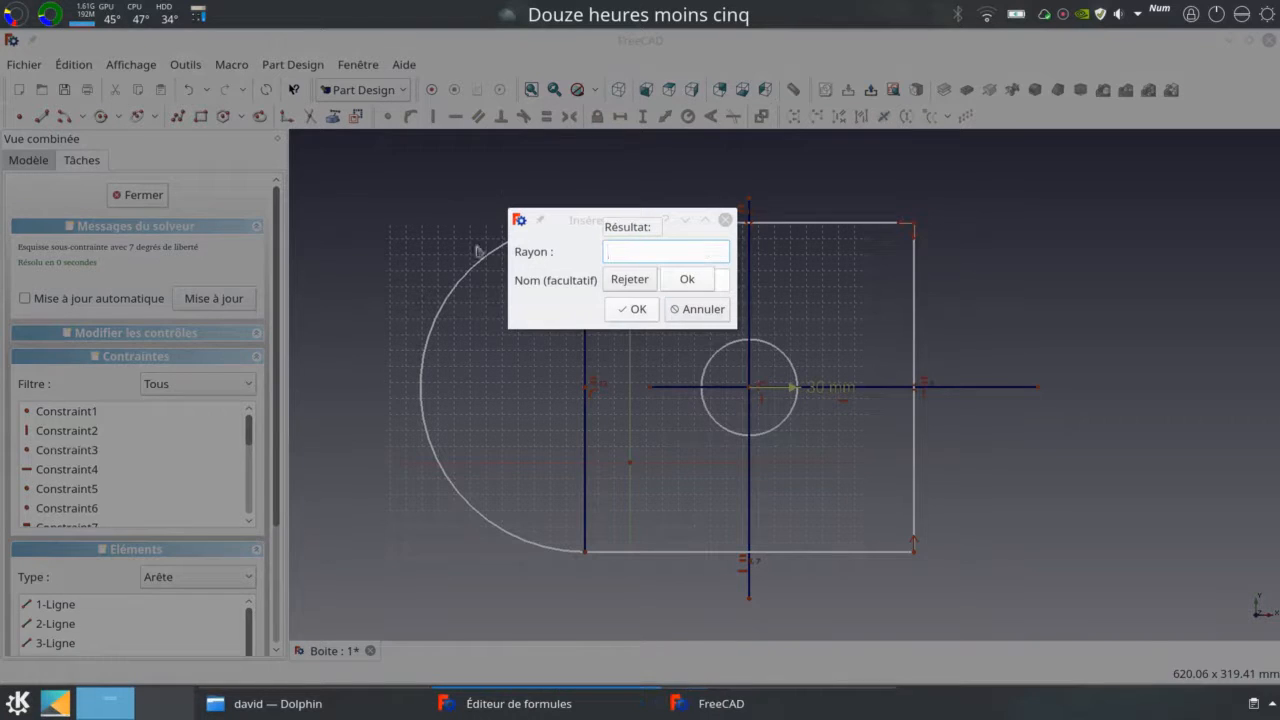
{"action": "left_click", "coordinate": [628, 280]}
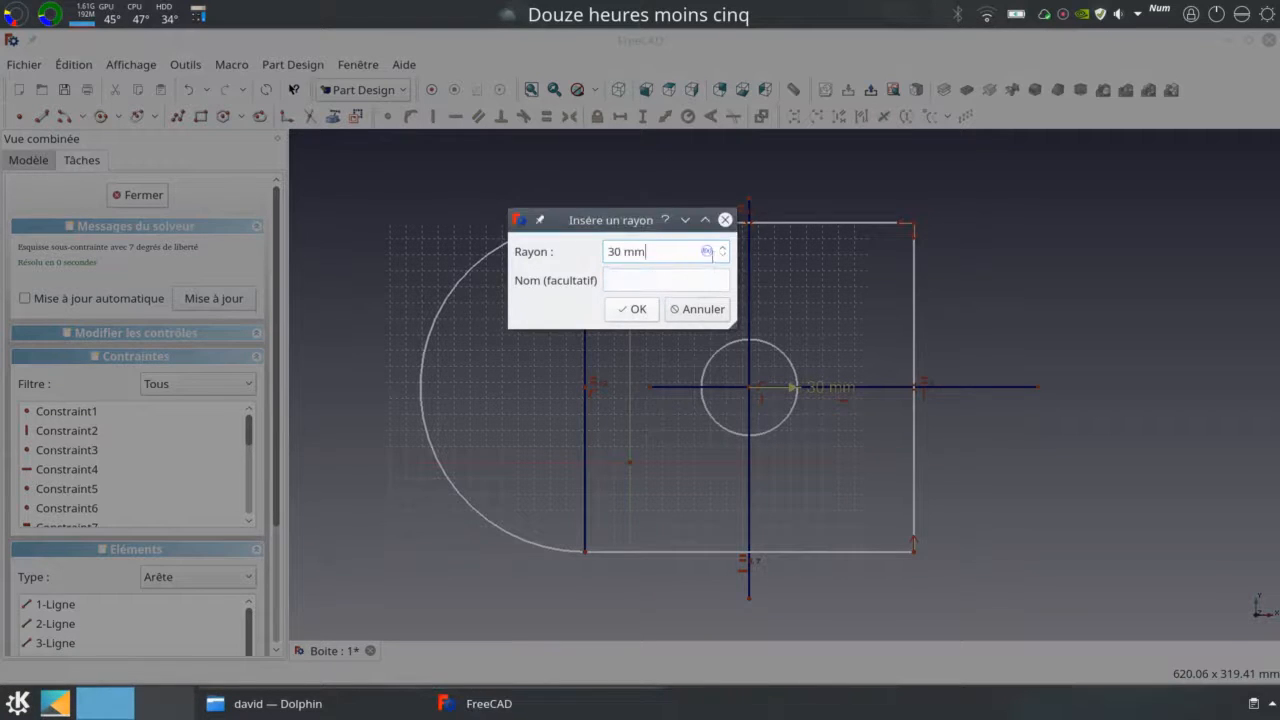
{"action": "left_click", "coordinate": [707, 252]}
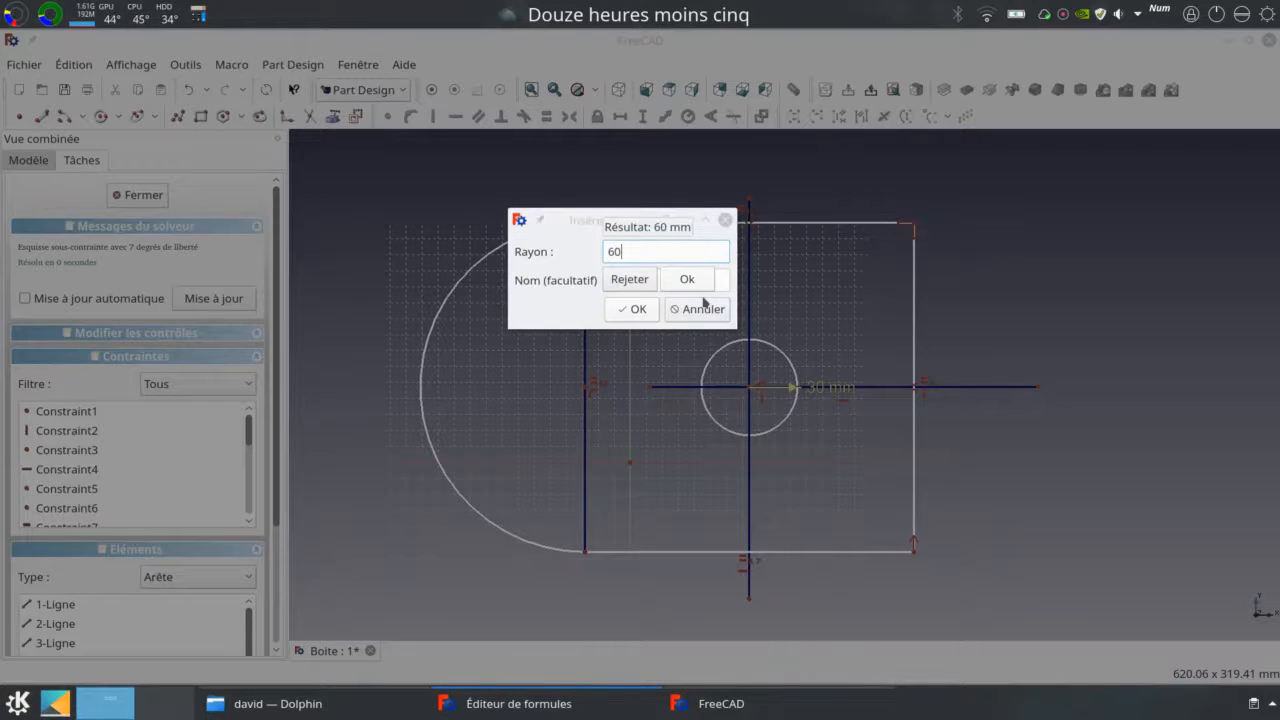
{"action": "type", "text": "60"}
{"action": "key", "text": "Return"}
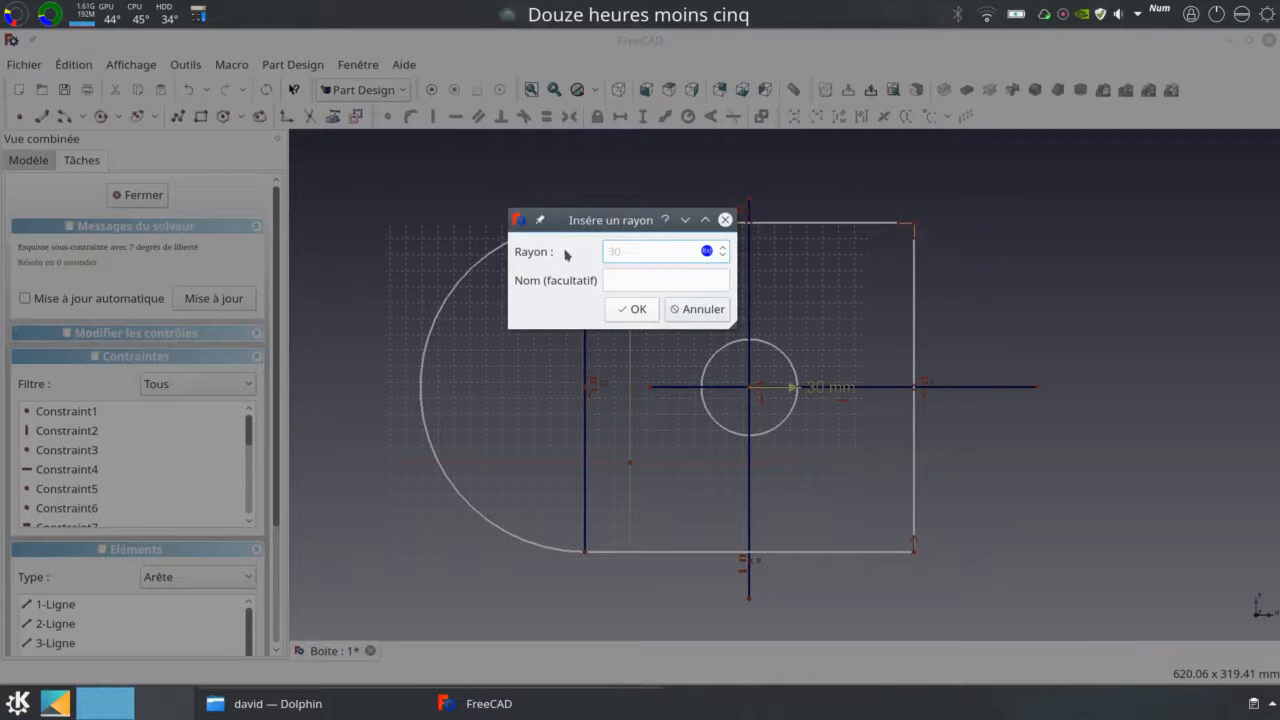
- Reopen the circle's radius formula to review its 60 / 2 expression, and accept the formula and the radius
{"action": "left_click", "coordinate": [707, 252]}
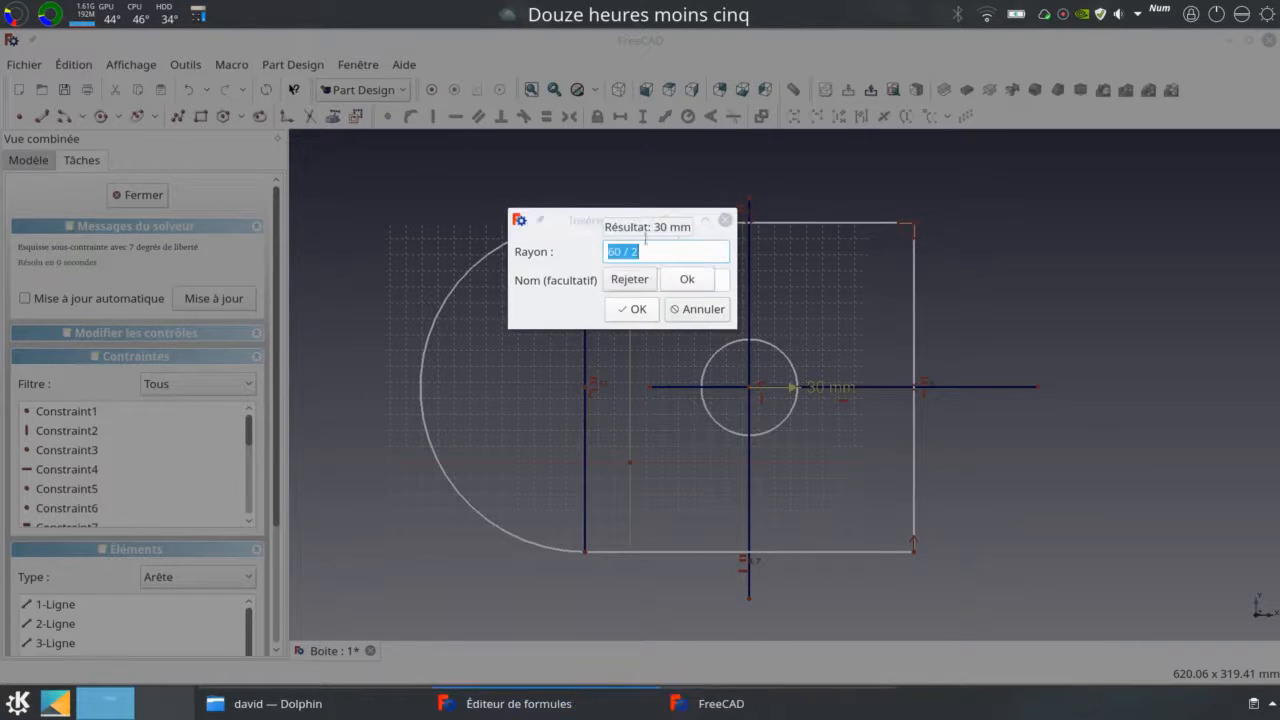
{"action": "double_click", "coordinate": [613, 251]}
{"action": "left_click", "coordinate": [687, 281]}
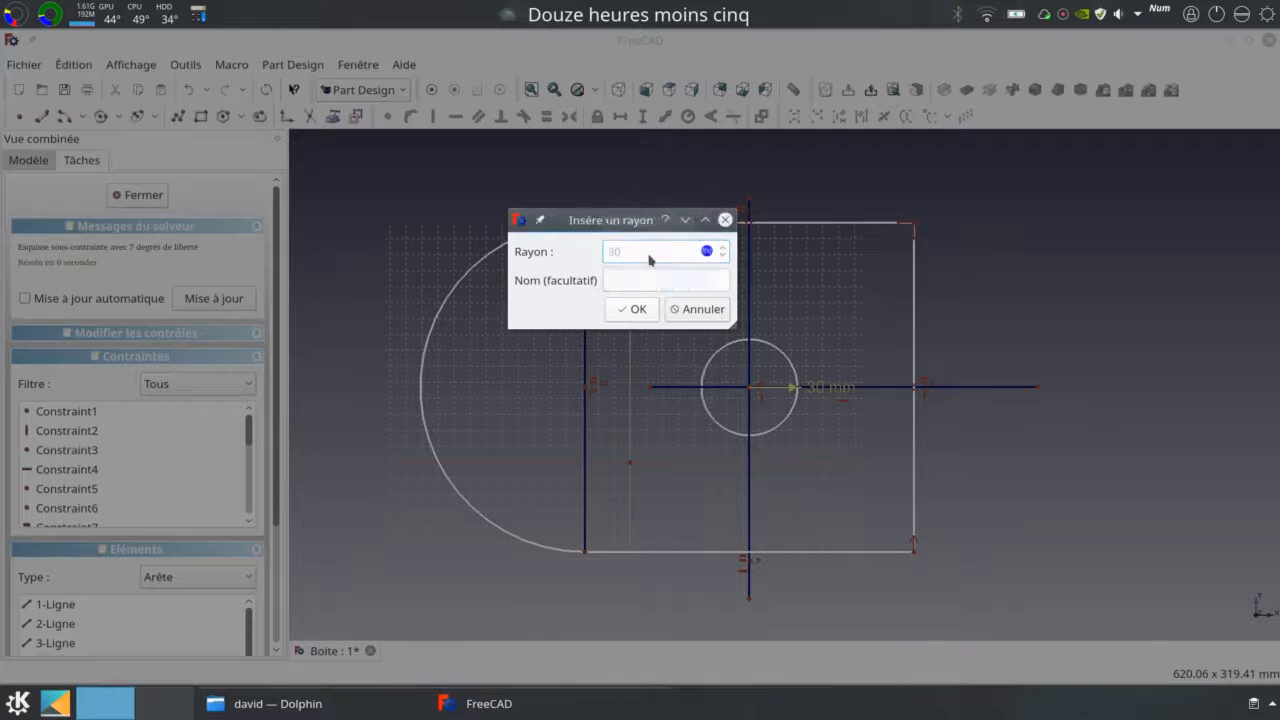
{"action": "left_click", "coordinate": [612, 310]}
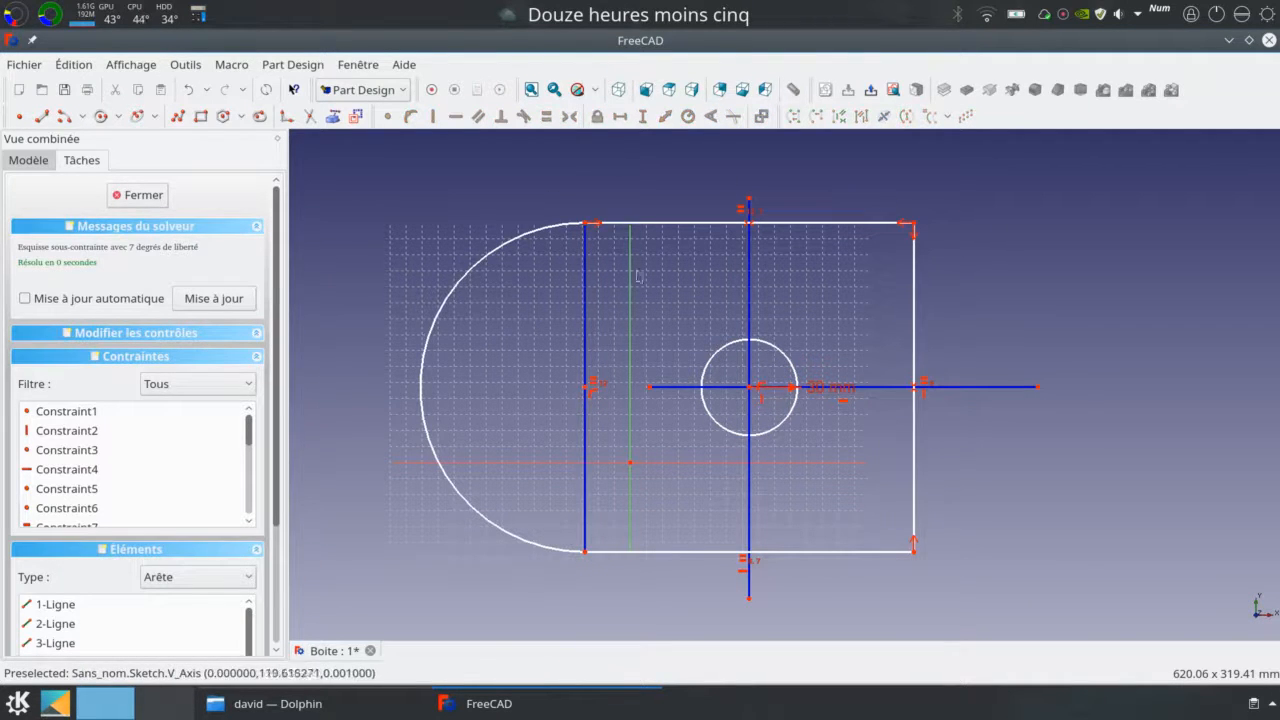
- Lock the position of the square's lower-left corner and move its horizontal and vertical dimensions outside the outline
{"action": "left_click", "coordinate": [586, 553]}
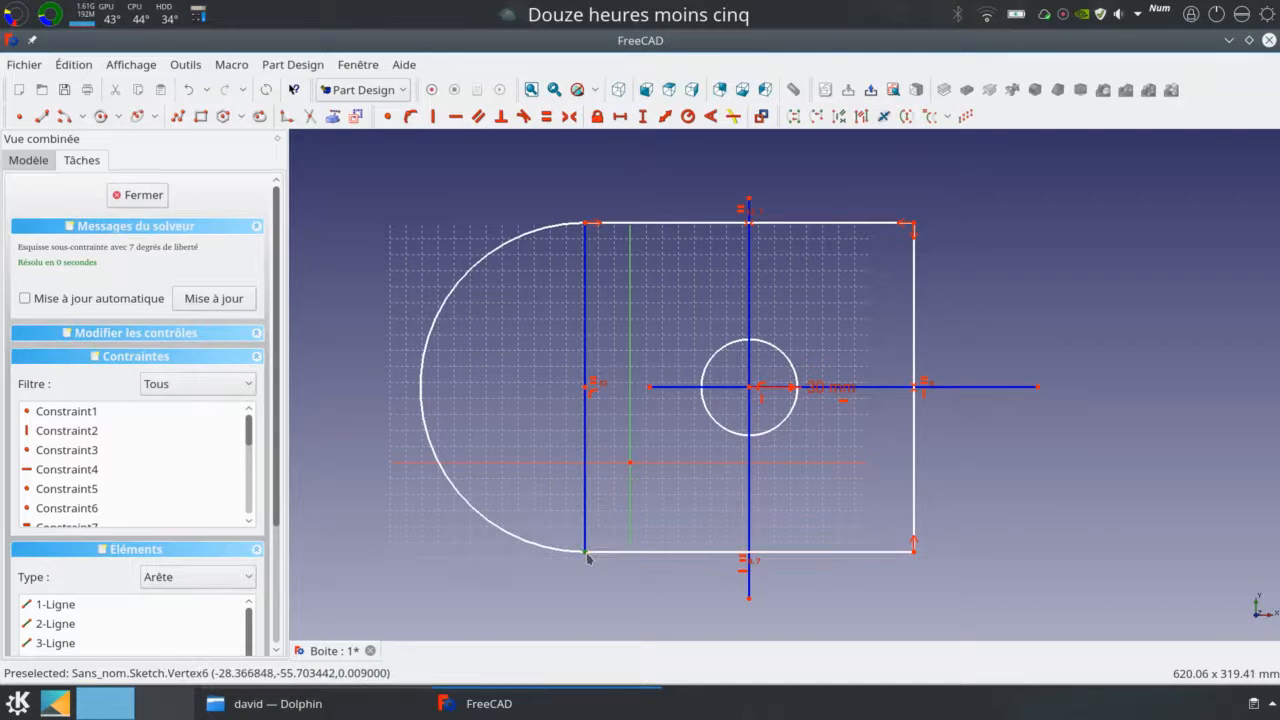
{"action": "left_click", "coordinate": [597, 116]}
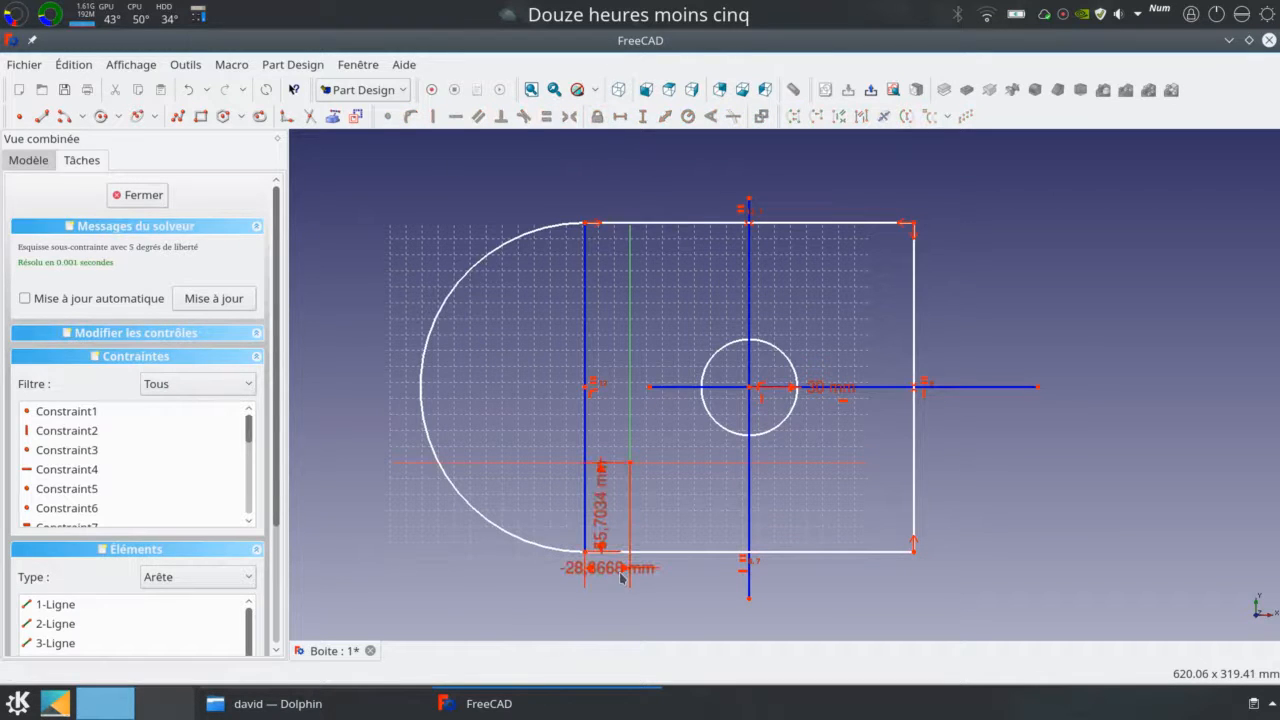
{"action": "left_click_drag", "start_coordinate": [615, 587], "coordinate": [455, 580]}
{"action": "left_click_drag", "start_coordinate": [618, 513], "coordinate": [390, 398]}
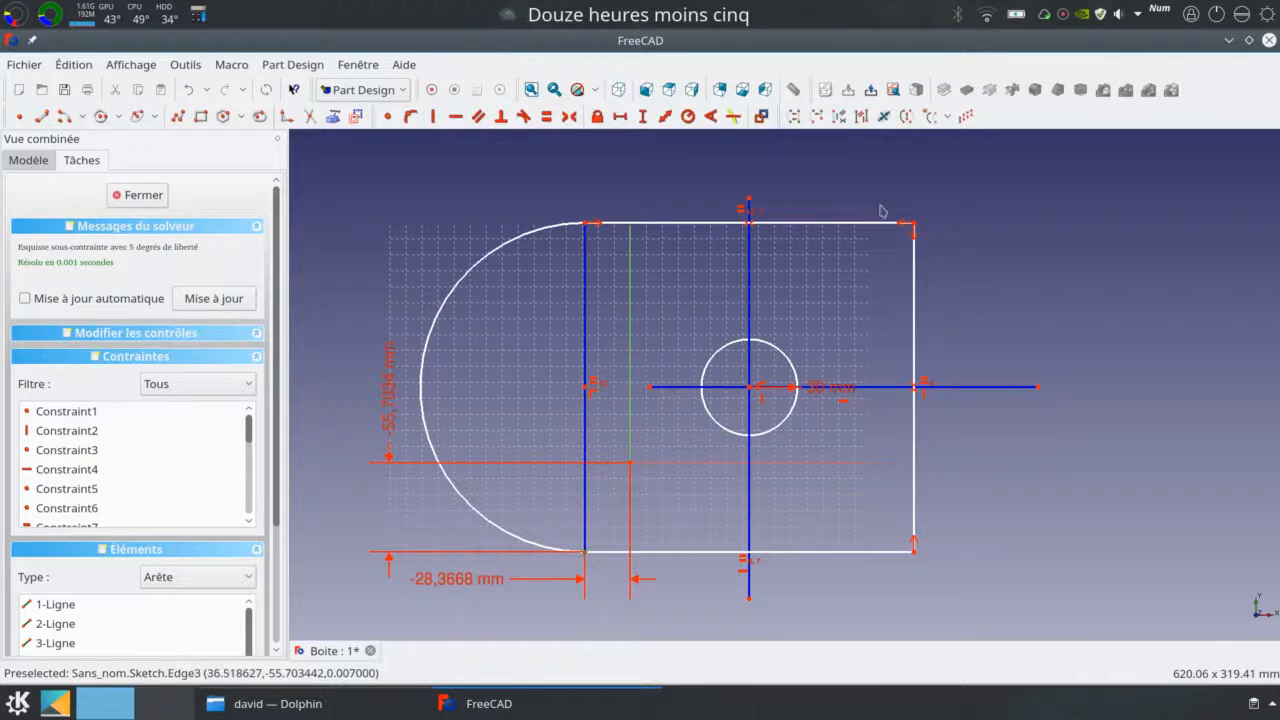
- Move the square's upper edge slightly down to test the locked corner, and select that edge
{"action": "mouse_move", "coordinate": [668, 224]}
{"action": "left_mouse_down"}
{"action": "mouse_move", "coordinate": [702, 228]}
{"action": "mouse_move", "coordinate": [688, 116]}
{"action": "mouse_move", "coordinate": [677, 302]}
{"action": "mouse_move", "coordinate": [740, 170]}
{"action": "mouse_move", "coordinate": [671, 209]}
{"action": "mouse_move", "coordinate": [686, 251]}
{"action": "mouse_move", "coordinate": [688, 237]}
{"action": "left_mouse_up"}
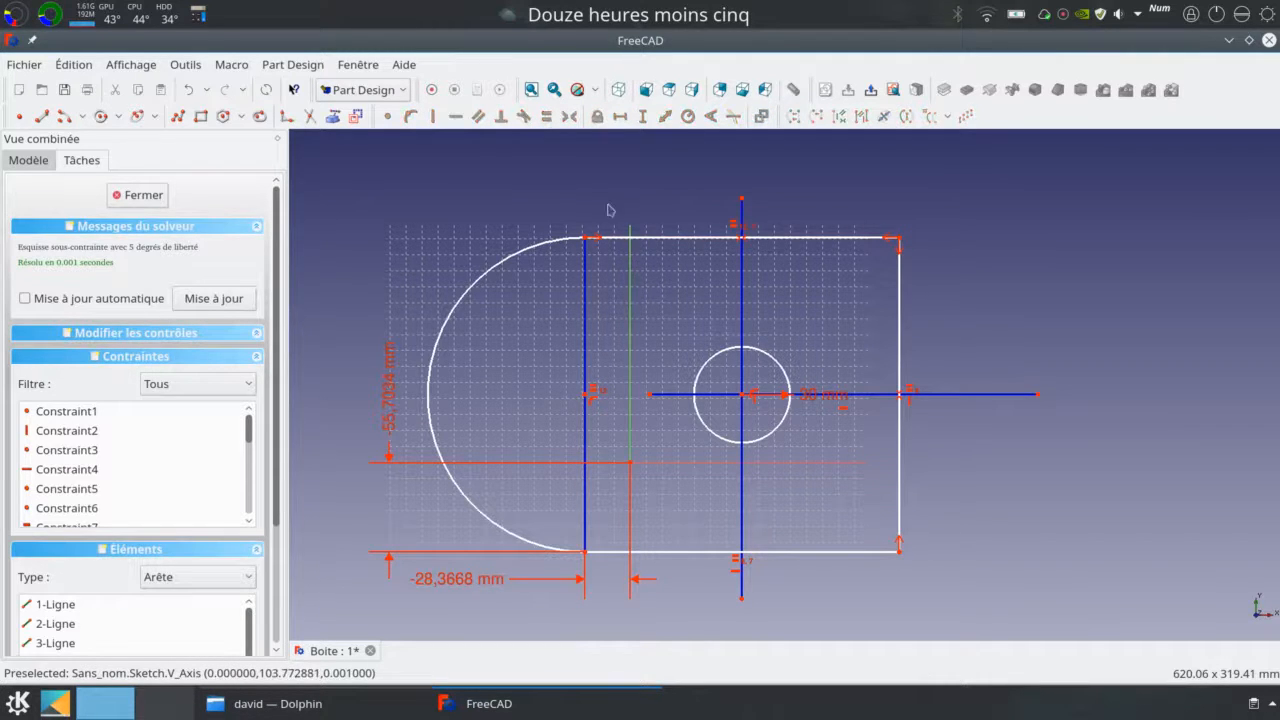
{"action": "left_click", "coordinate": [700, 464]}
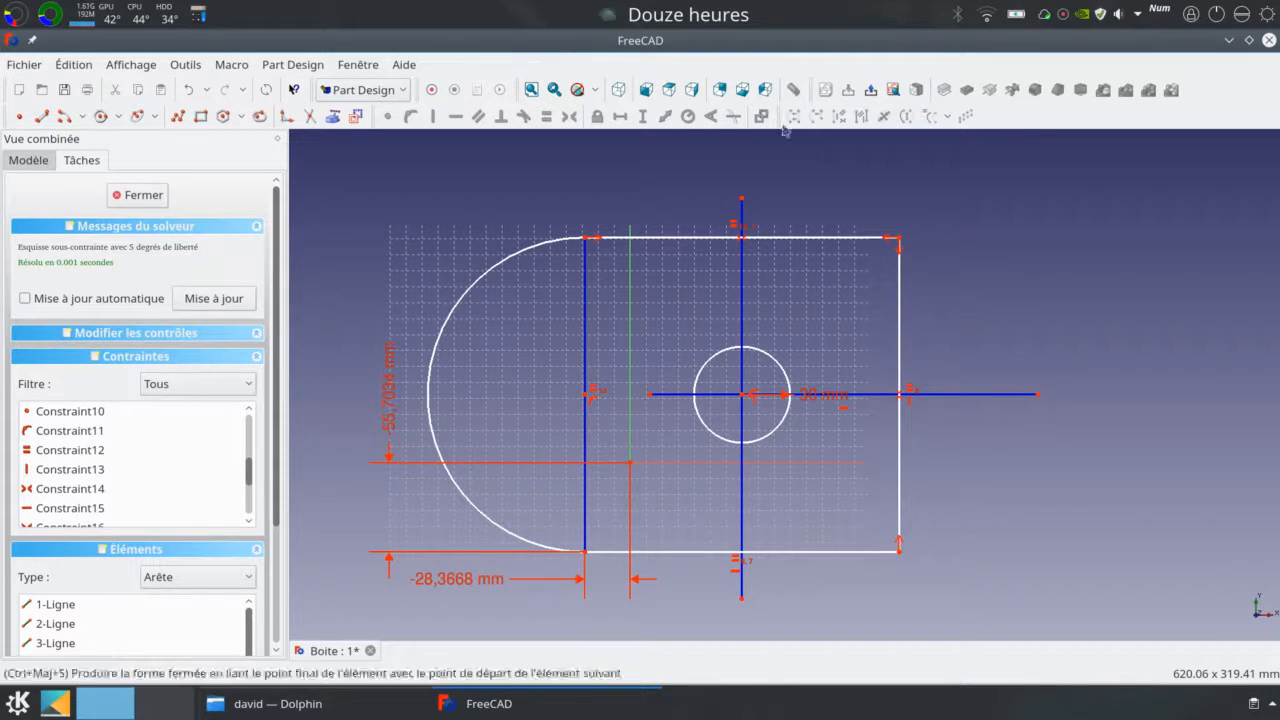
{"action": "left_click", "coordinate": [829, 239]}
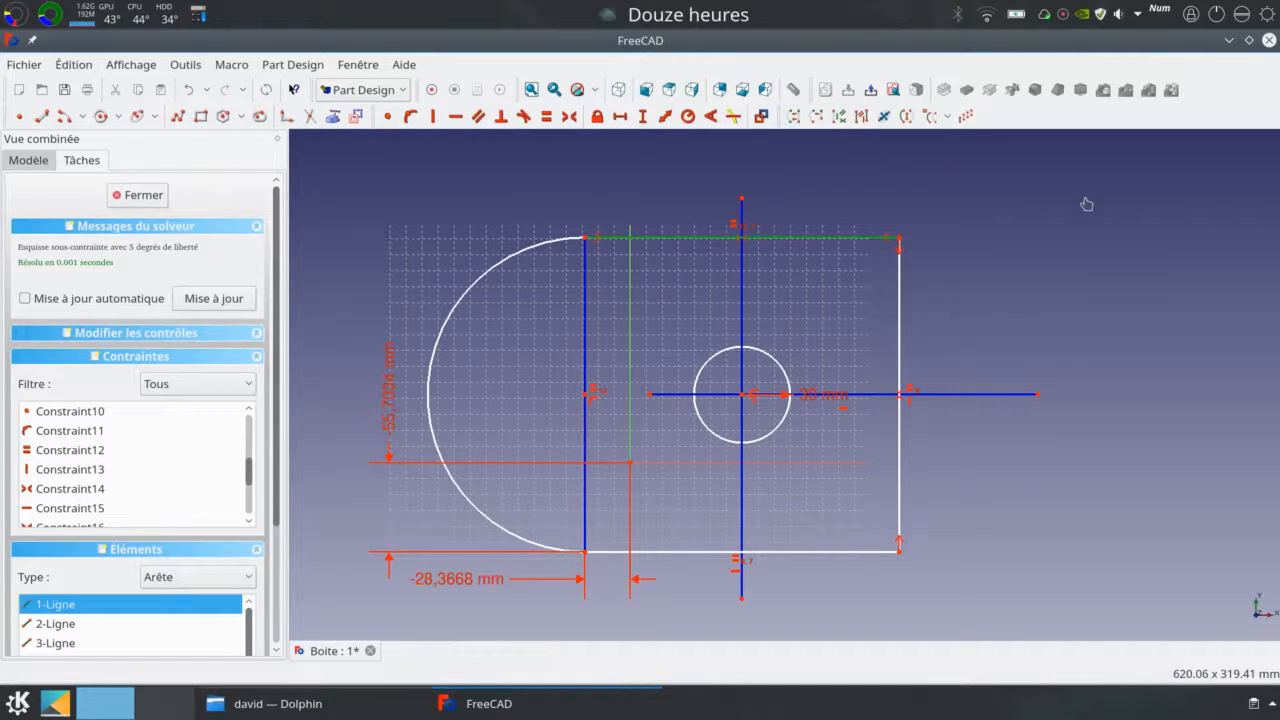
- Draw two separate slanted lines in the empty area to the right of the square
{"action": "left_click", "coordinate": [42, 116]}
{"action": "left_click", "coordinate": [990, 203]}
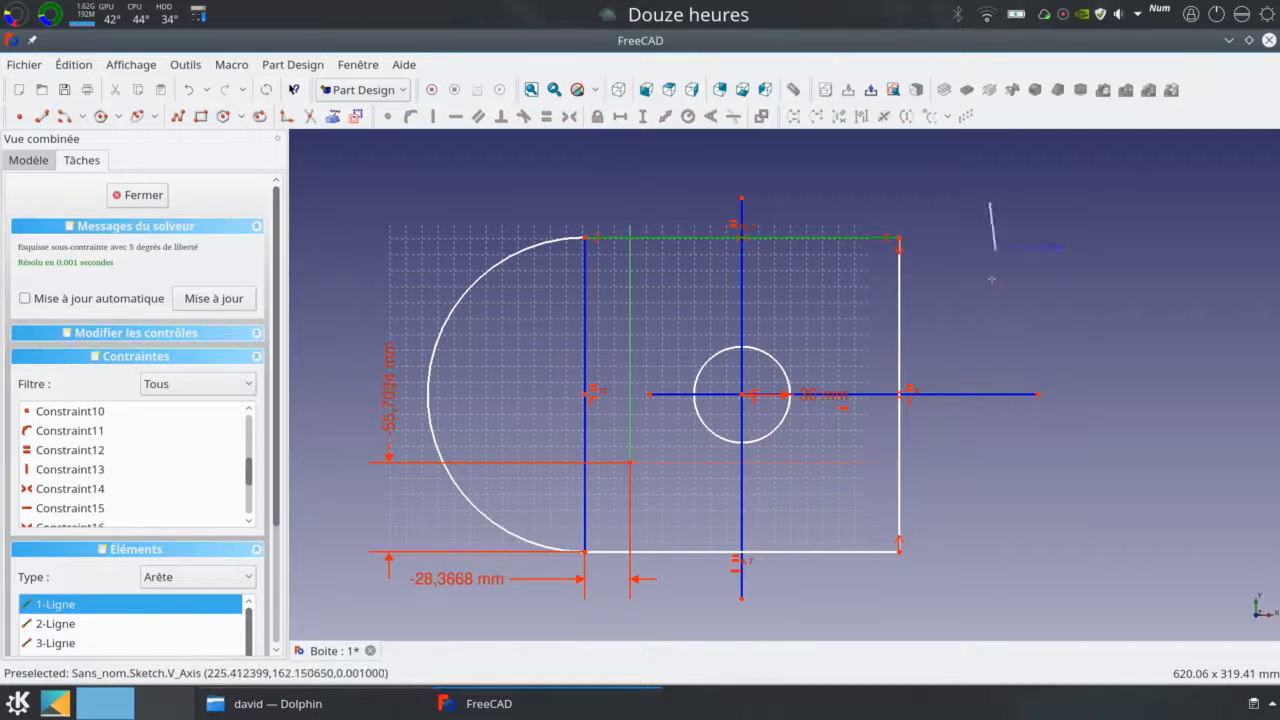
{"action": "left_click", "coordinate": [935, 383]}
{"action": "left_click", "coordinate": [1032, 175]}
{"action": "left_click", "coordinate": [1160, 370]}
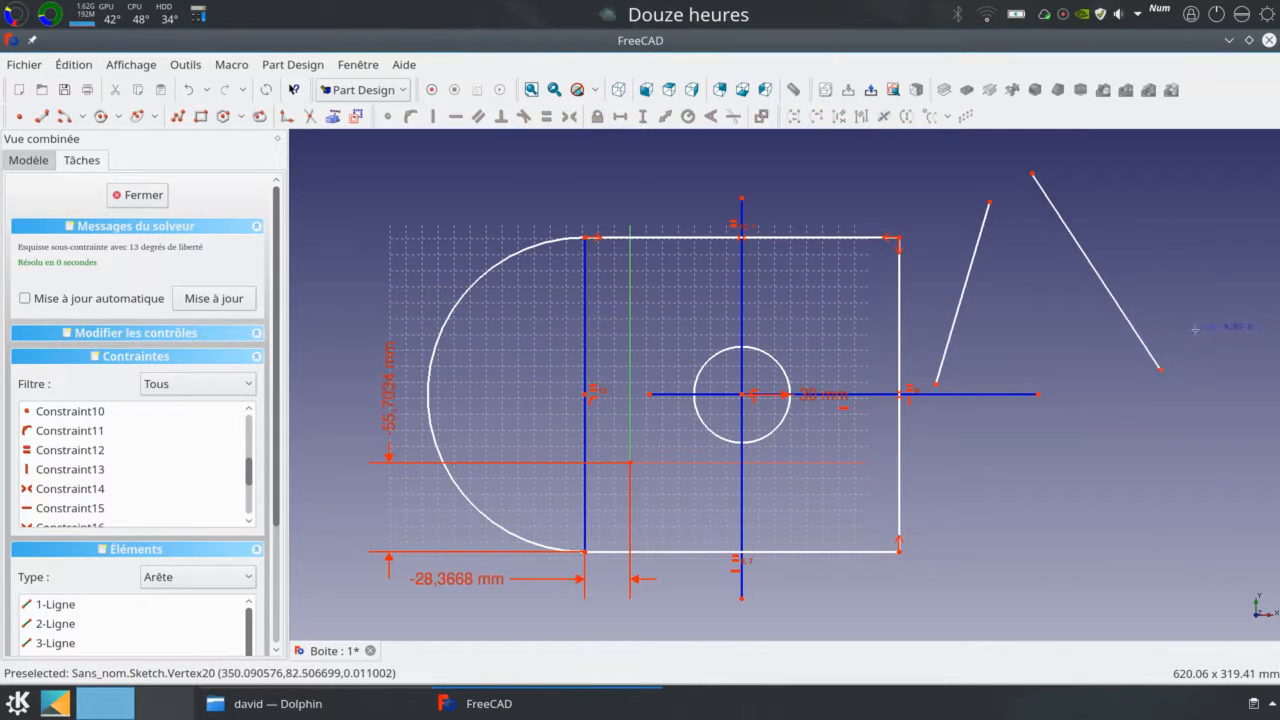
- Join the two slanted lines end to end with the Connect edges tool
{"action": "left_click", "coordinate": [1092, 268]}
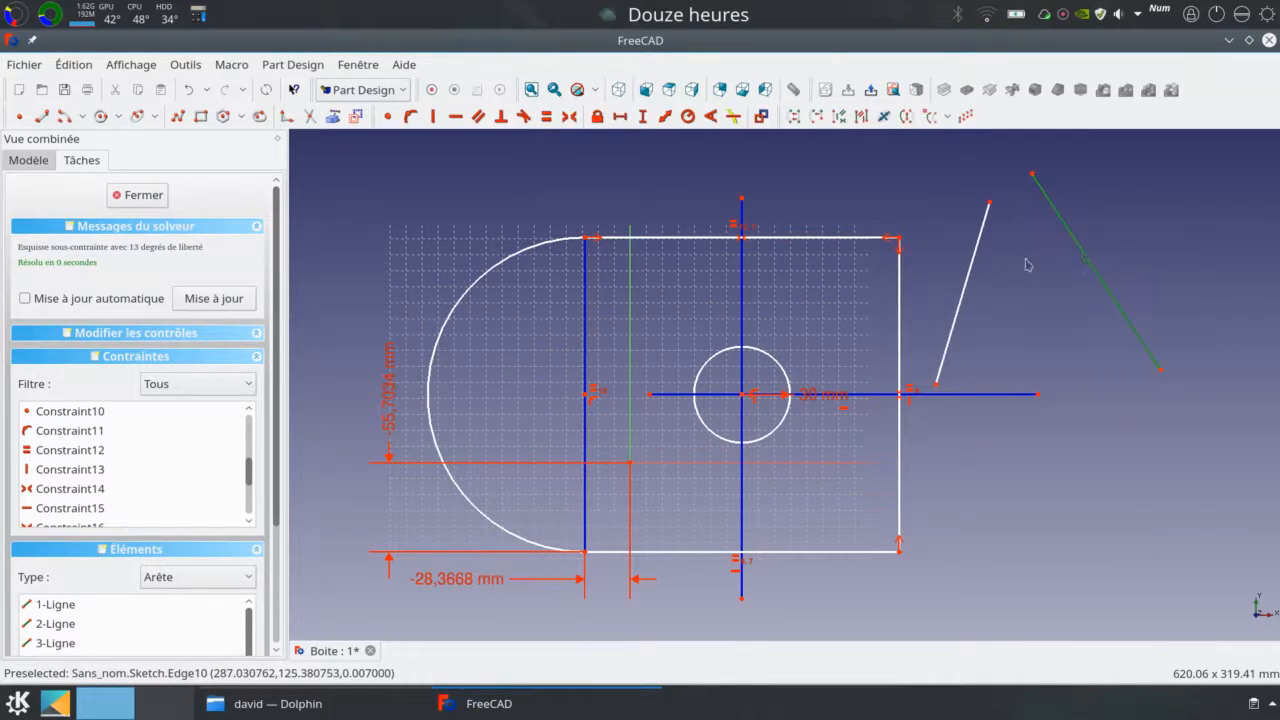
{"action": "left_click", "coordinate": [975, 272]}
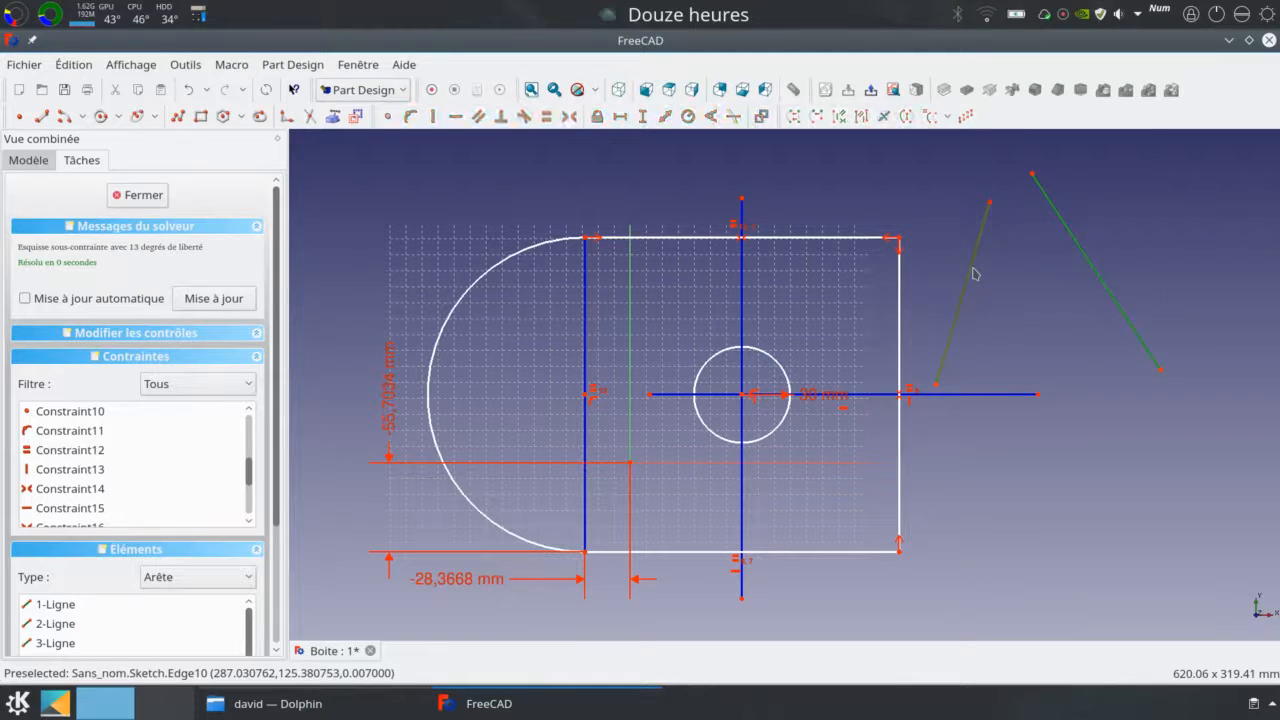
{"action": "left_click", "coordinate": [817, 118]}
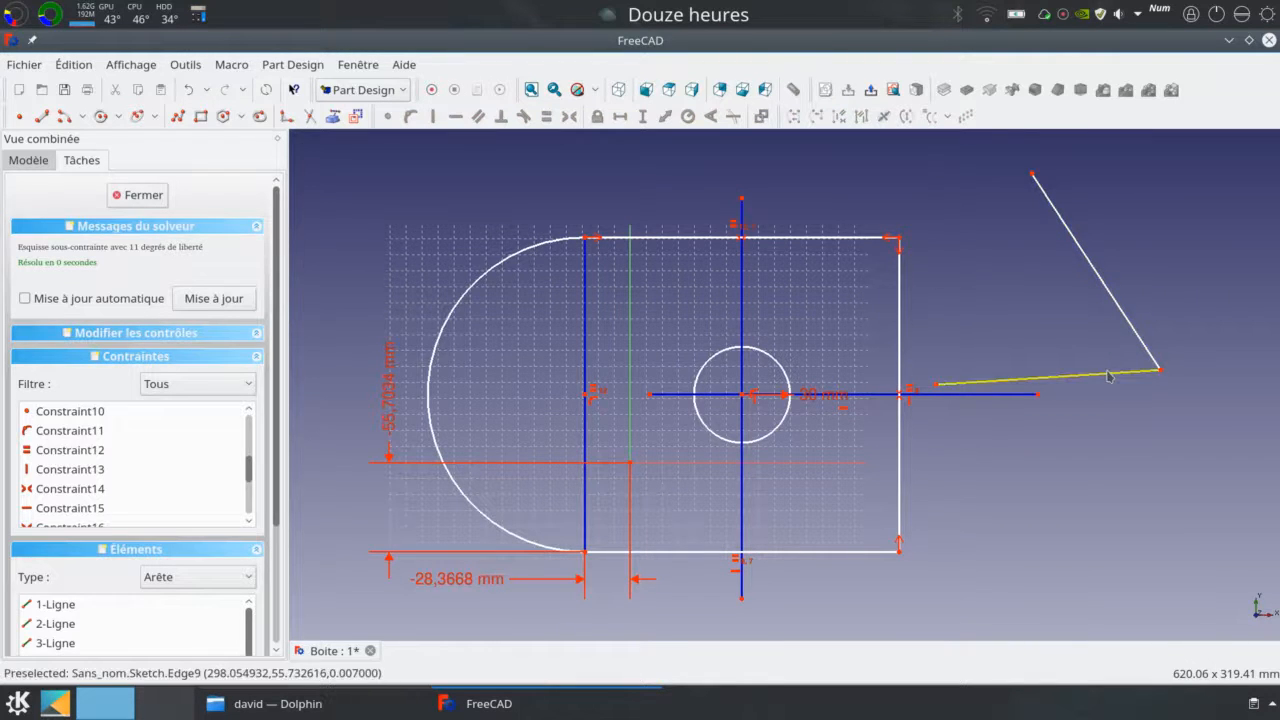
- Select the constraints associated with the upper slanted line and with the half-circle arc
{"action": "left_click", "coordinate": [1084, 257]}
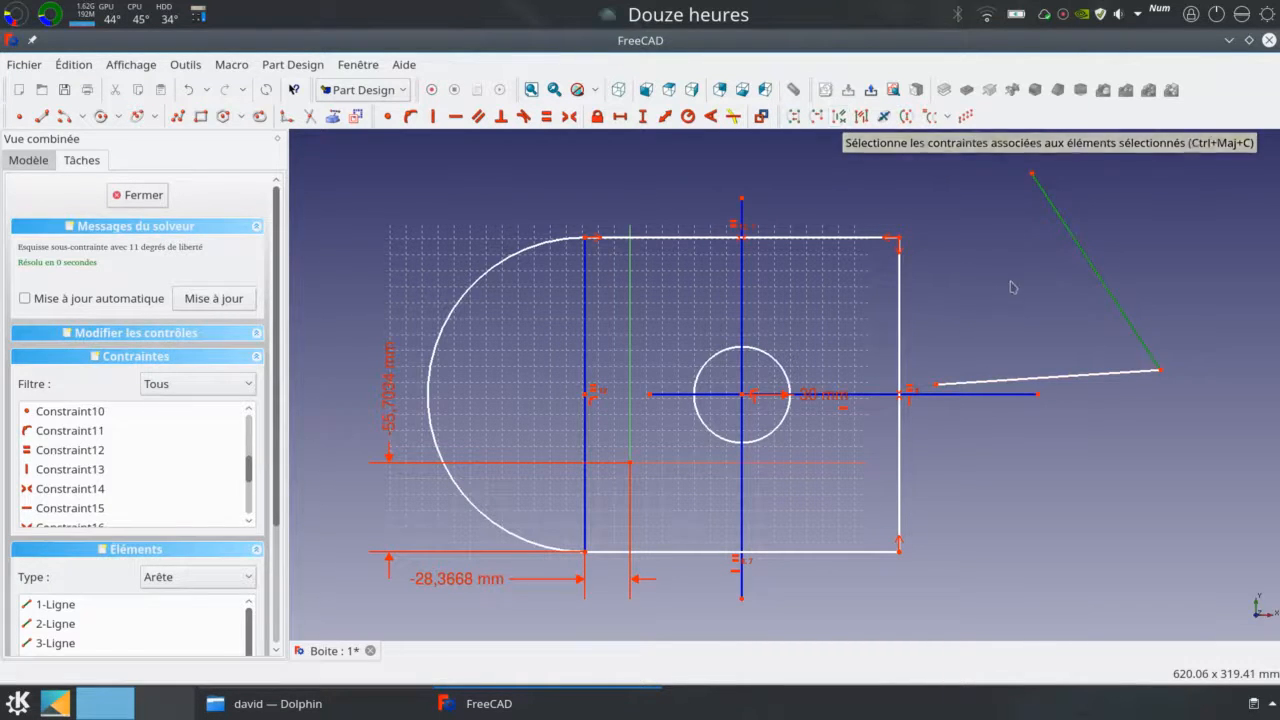
{"action": "left_click", "coordinate": [840, 117]}
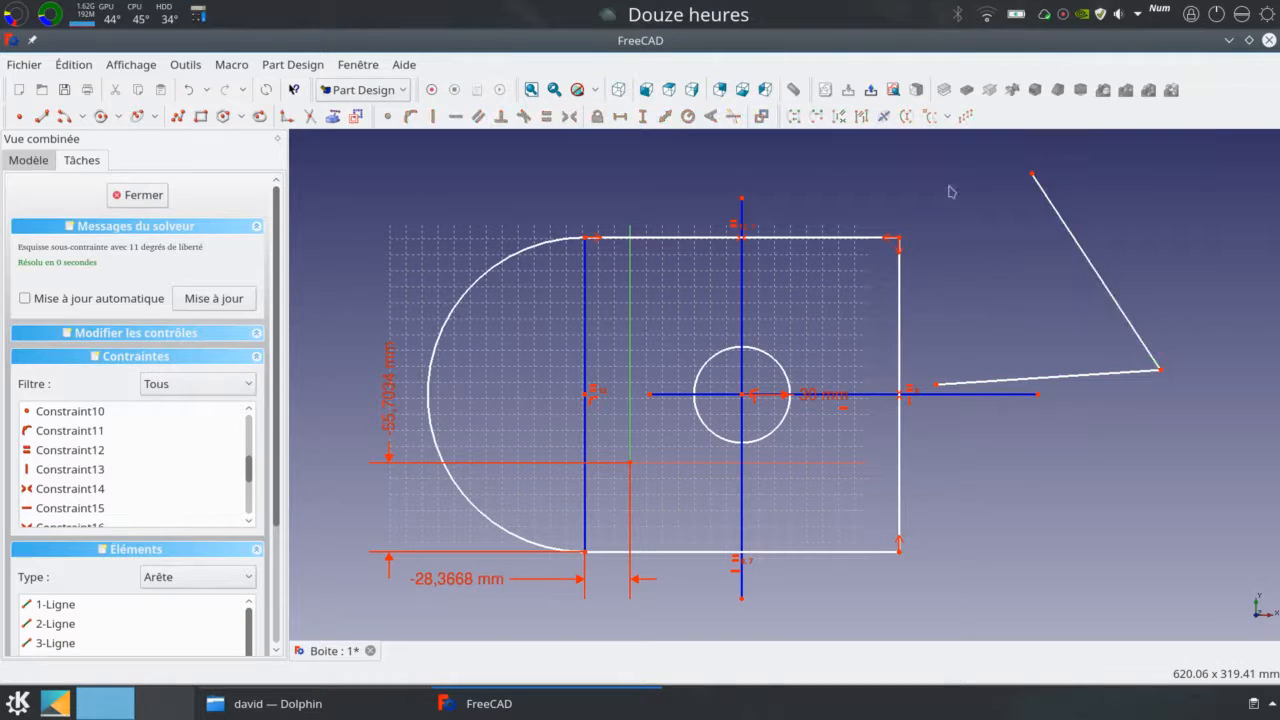
{"action": "left_click", "coordinate": [527, 257]}
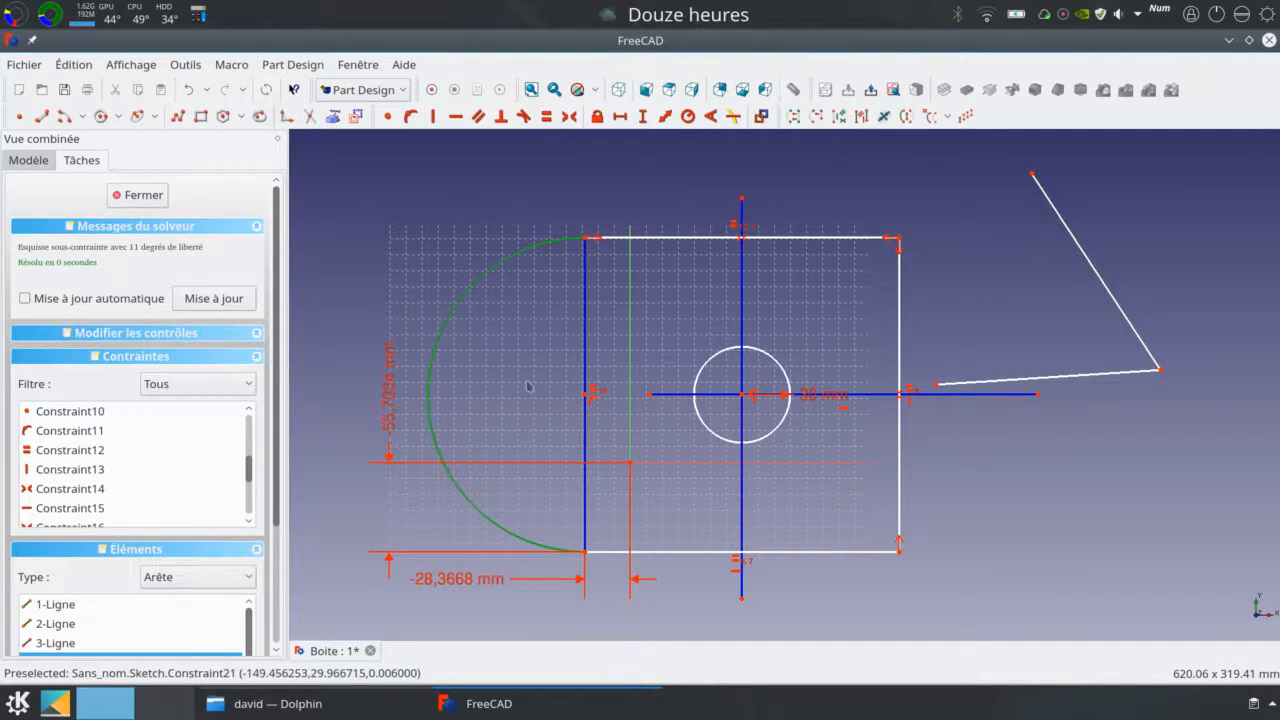
{"action": "left_click", "coordinate": [96, 433]}
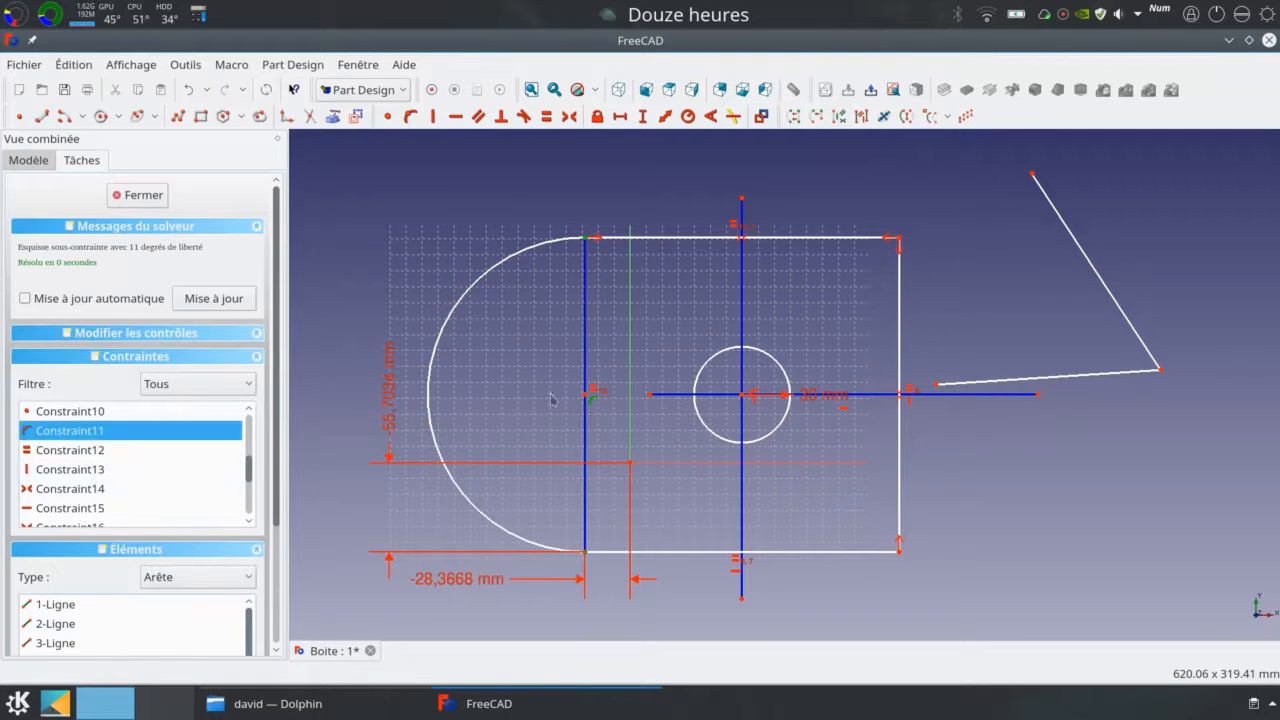
- Select the constraints associated with the square's upper edge, look through them in the constraint list, and clear the selection
{"action": "left_click", "coordinate": [708, 270]}
{"action": "left_click", "coordinate": [718, 240]}
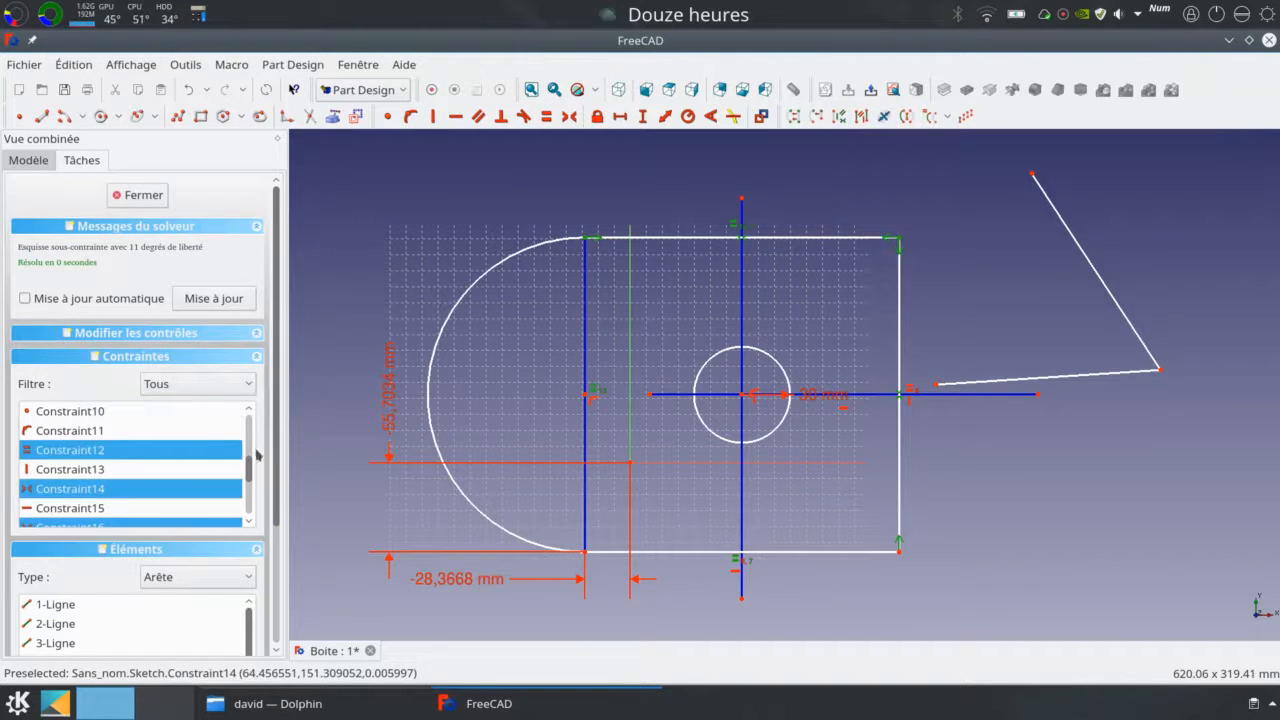
{"action": "scroll", "coordinate": [252, 460], "scroll_direction": "down", "scroll_amount": 1}
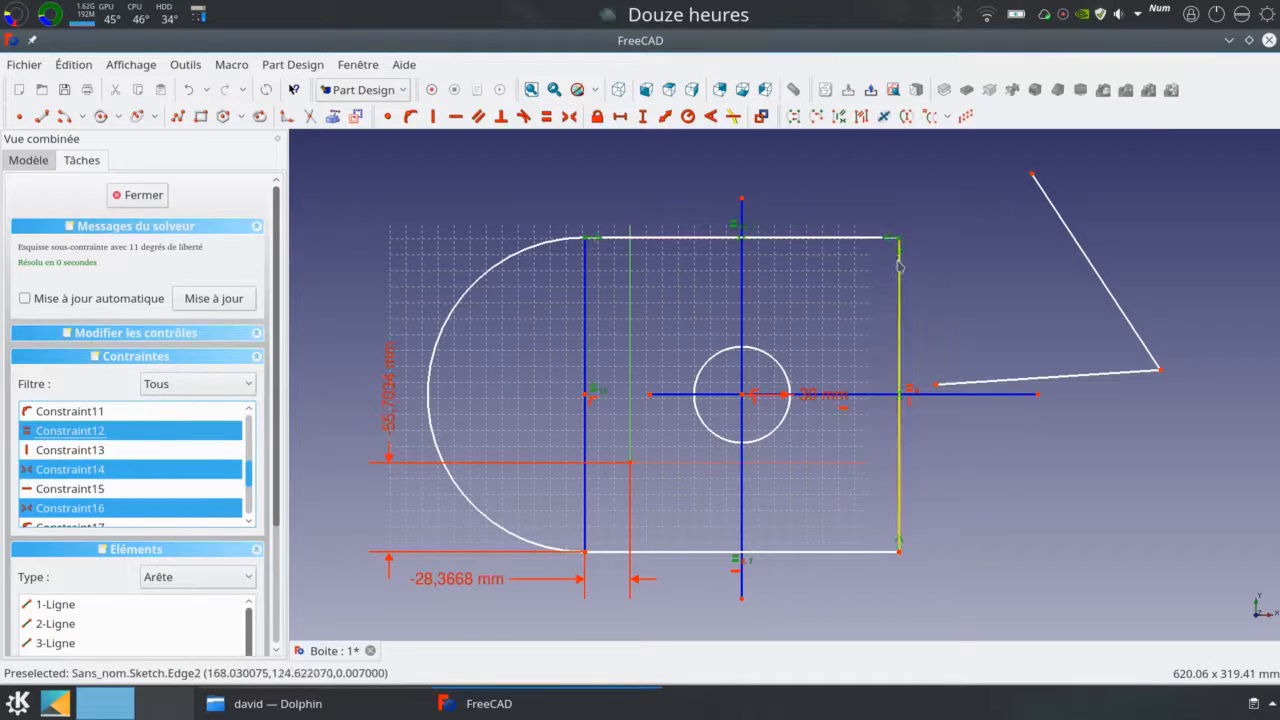
{"action": "left_click", "coordinate": [853, 202]}
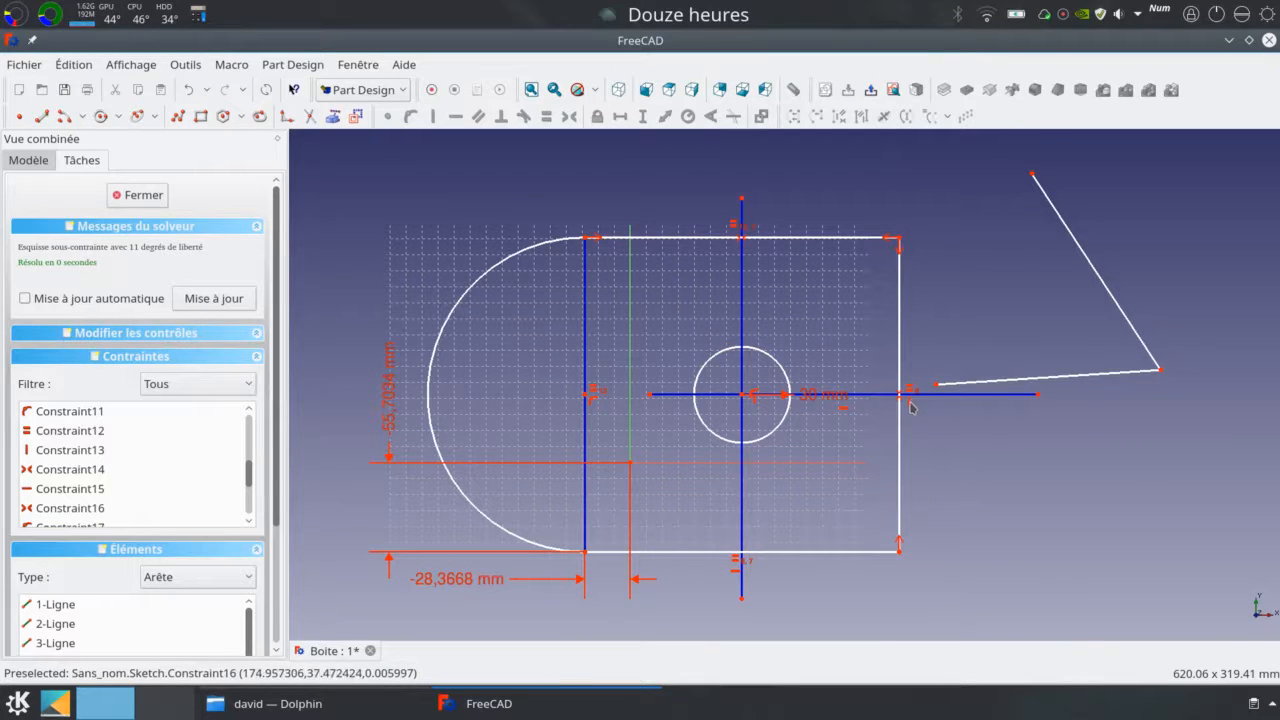
- Select the edges tied by the equality constraint Constraint12, inspect them in the sketch, and clear the selection
{"action": "left_click", "coordinate": [835, 410]}
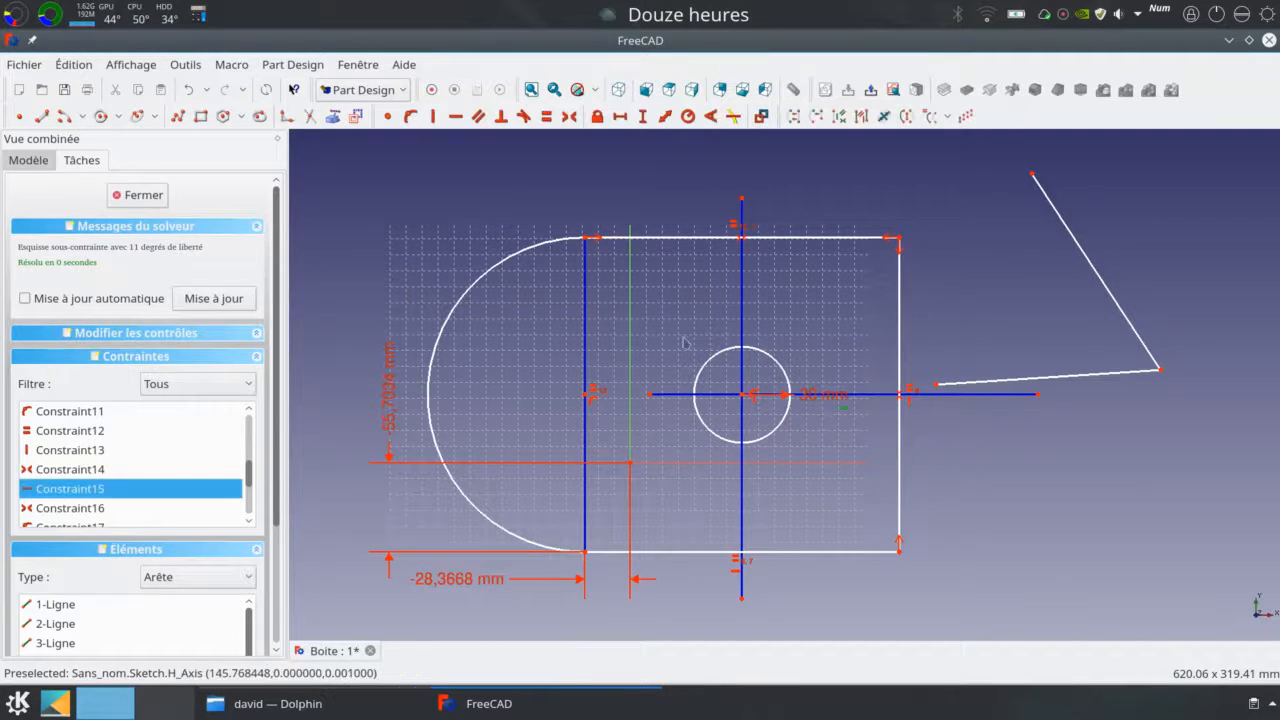
{"action": "left_click", "coordinate": [82, 449]}
{"action": "left_click", "coordinate": [82, 436]}
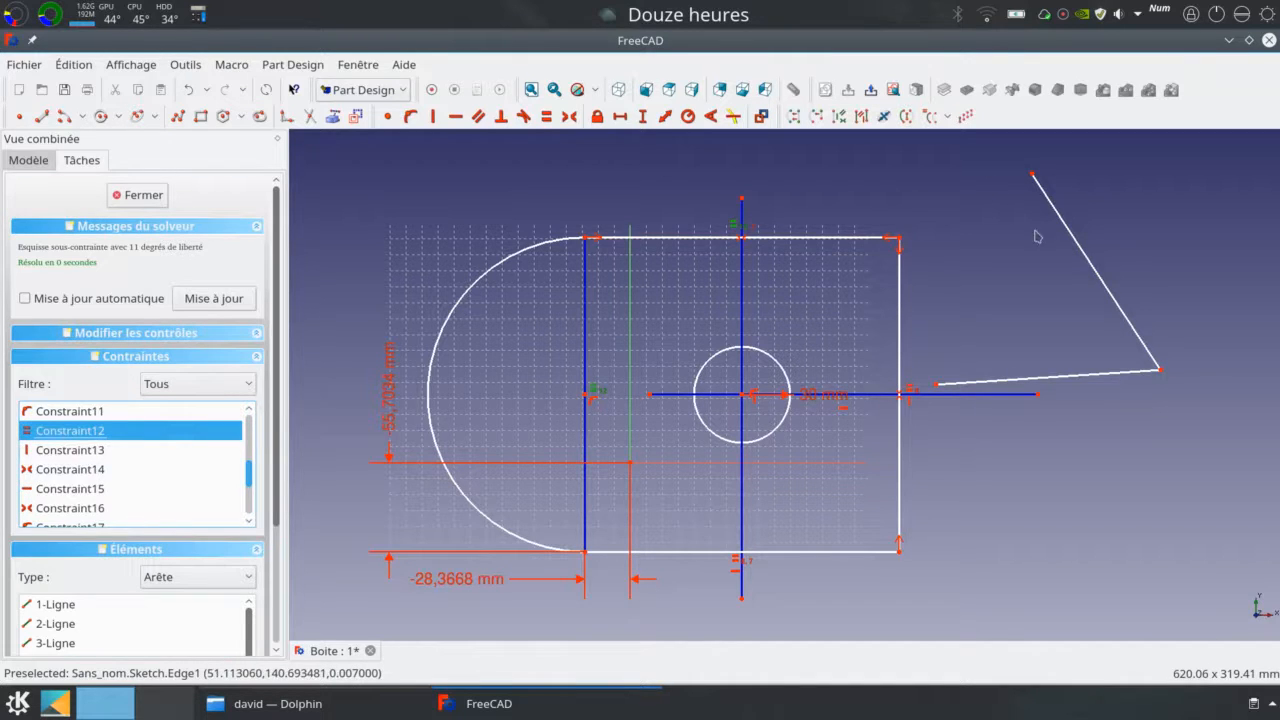
{"action": "left_click", "coordinate": [861, 117]}
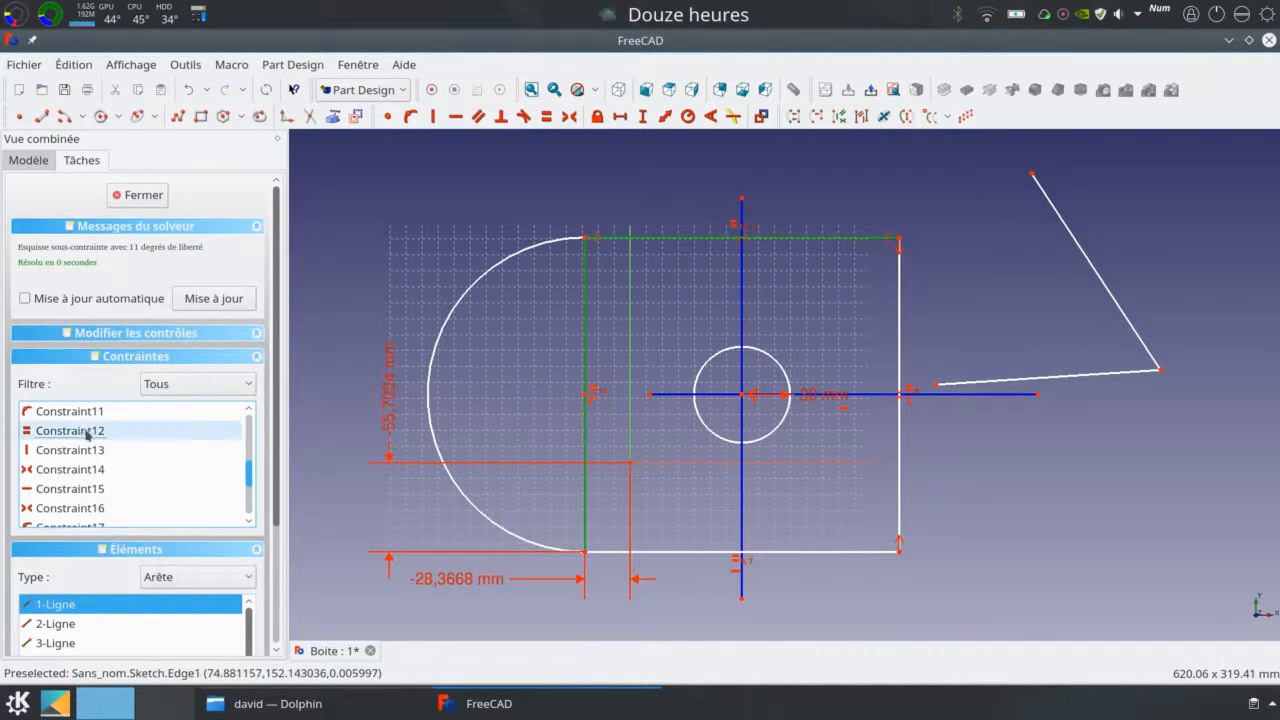
{"action": "scroll", "coordinate": [805, 285], "scroll_direction": "down", "scroll_amount": 5}
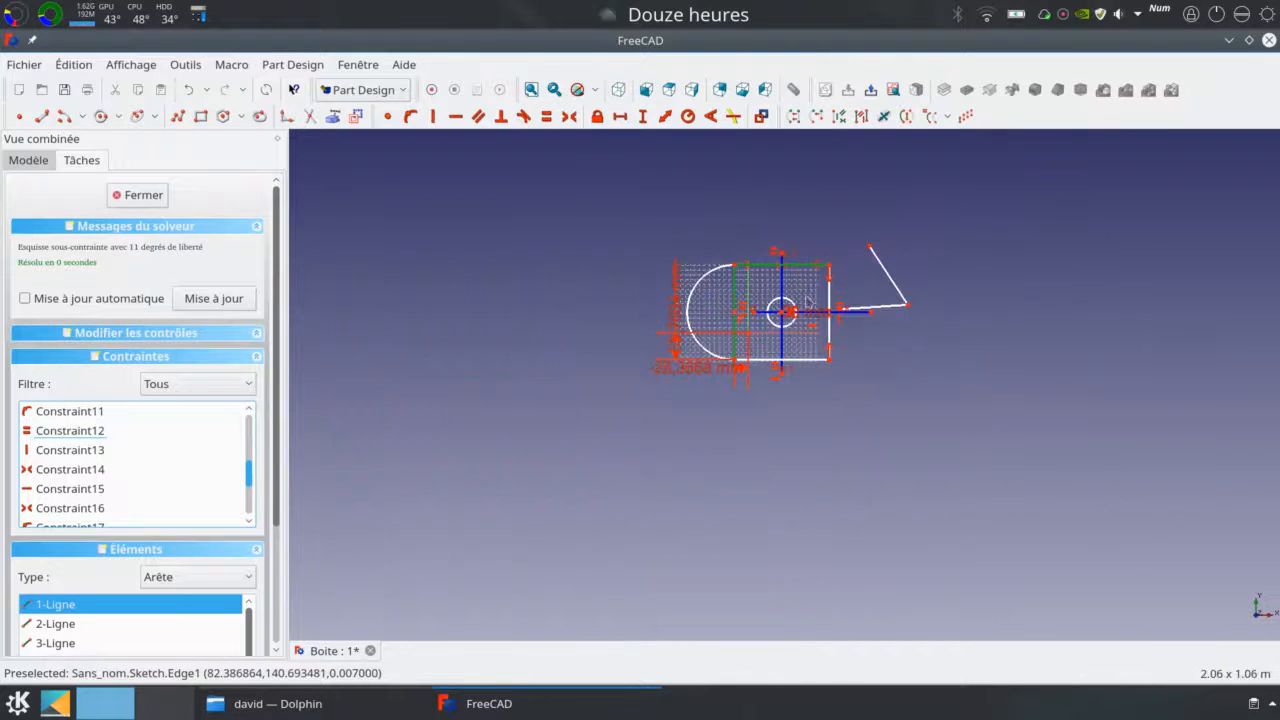
{"action": "scroll", "coordinate": [843, 366], "scroll_direction": "up", "scroll_amount": 2}
{"action": "scroll", "coordinate": [843, 366], "scroll_direction": "up", "scroll_amount": 4}
{"action": "scroll", "coordinate": [697, 343], "scroll_direction": "down", "scroll_amount": 3}
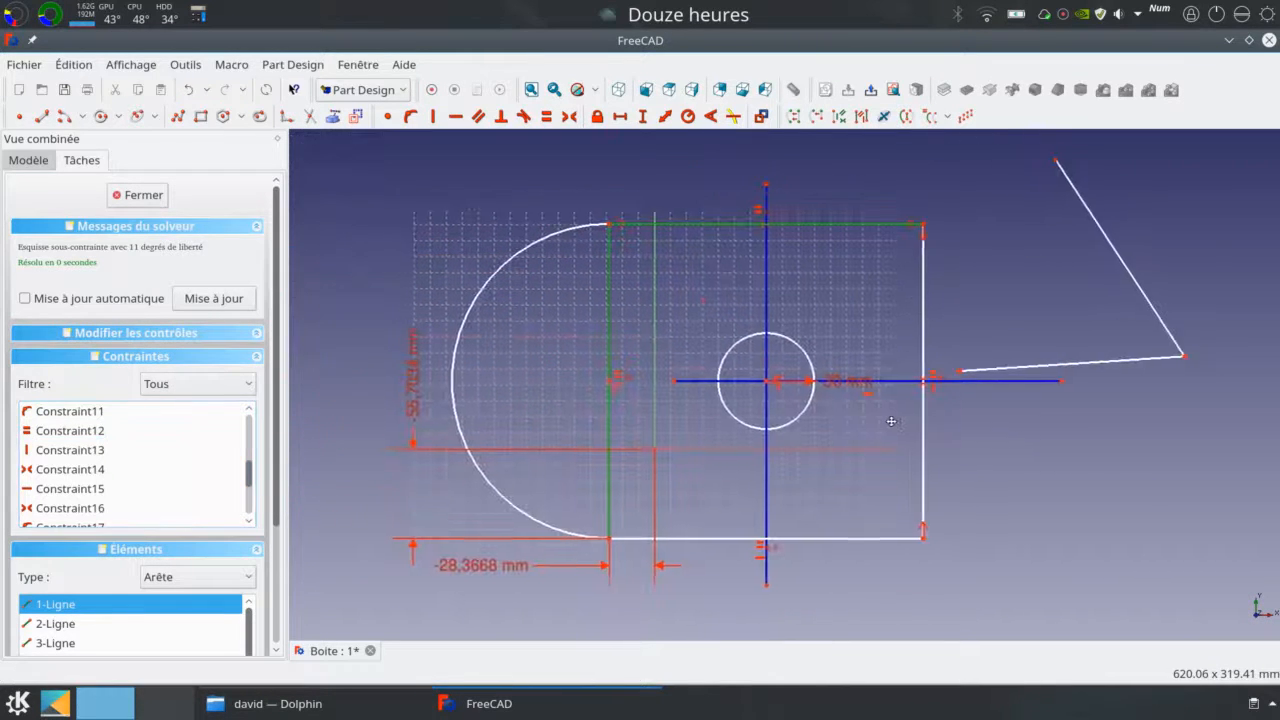
{"action": "scroll", "coordinate": [910, 247], "scroll_direction": "up", "scroll_amount": 1}
{"action": "left_click", "coordinate": [910, 247]}
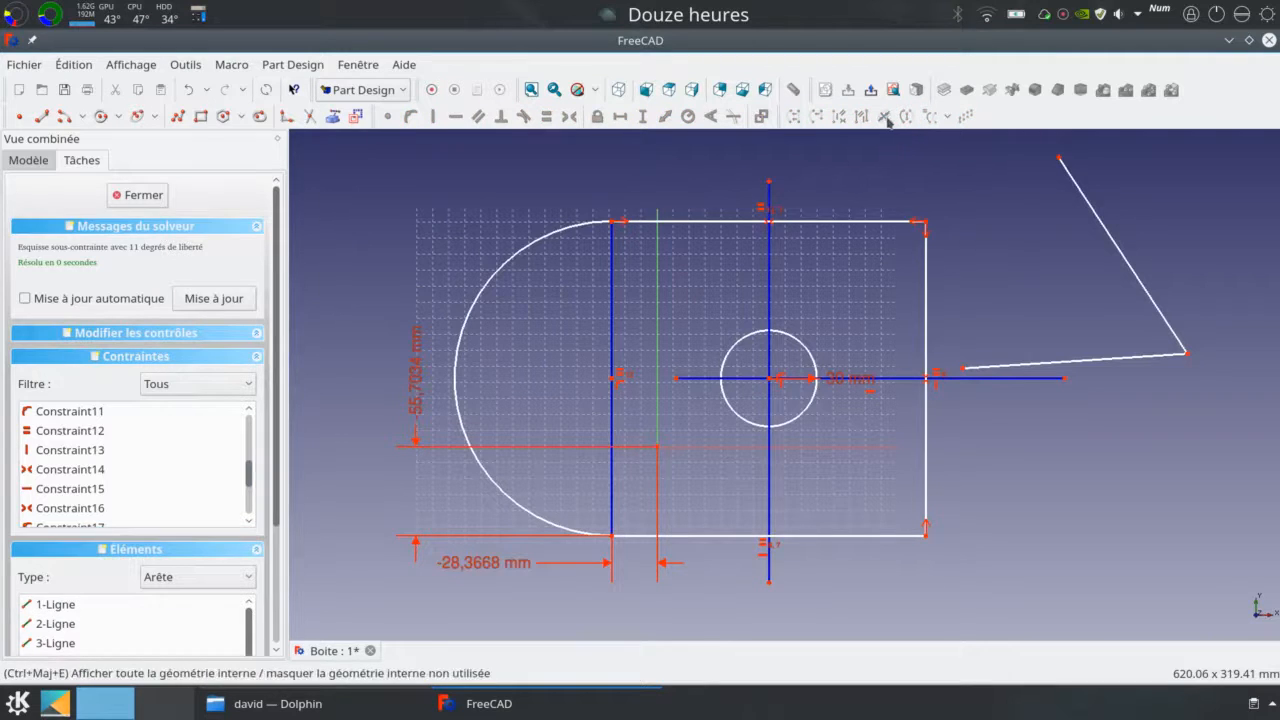
- Mirror the free arc about the slanted construction line with the Symmetry tool and slightly shrink both arcs
{"action": "left_click", "coordinate": [878, 221]}
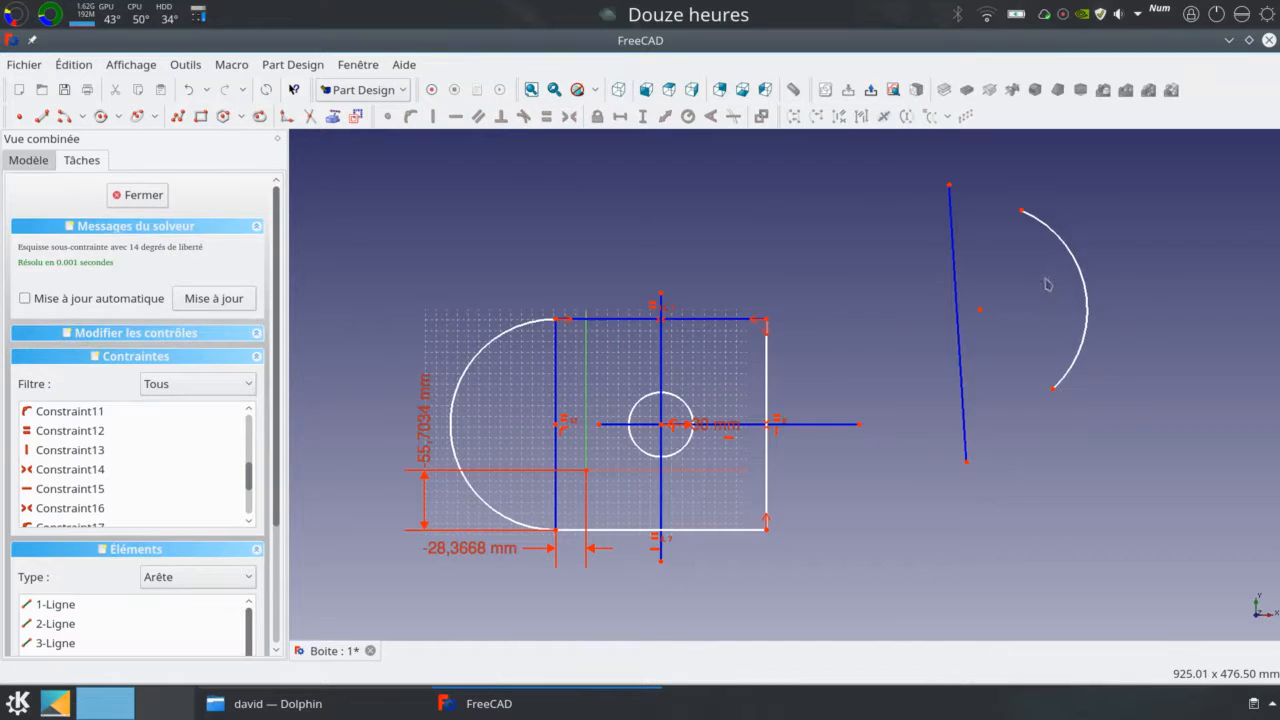
{"action": "scroll", "coordinate": [1045, 280], "scroll_direction": "up", "scroll_amount": 3}
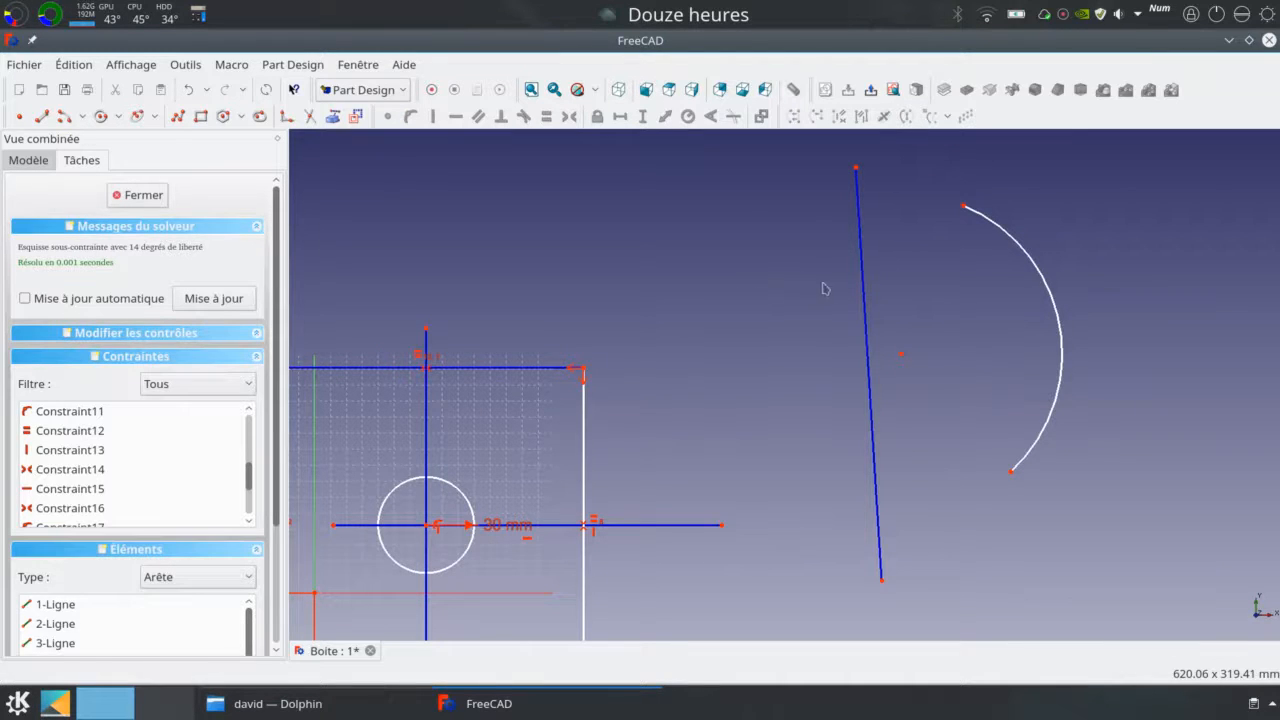
{"action": "left_click", "coordinate": [864, 300]}
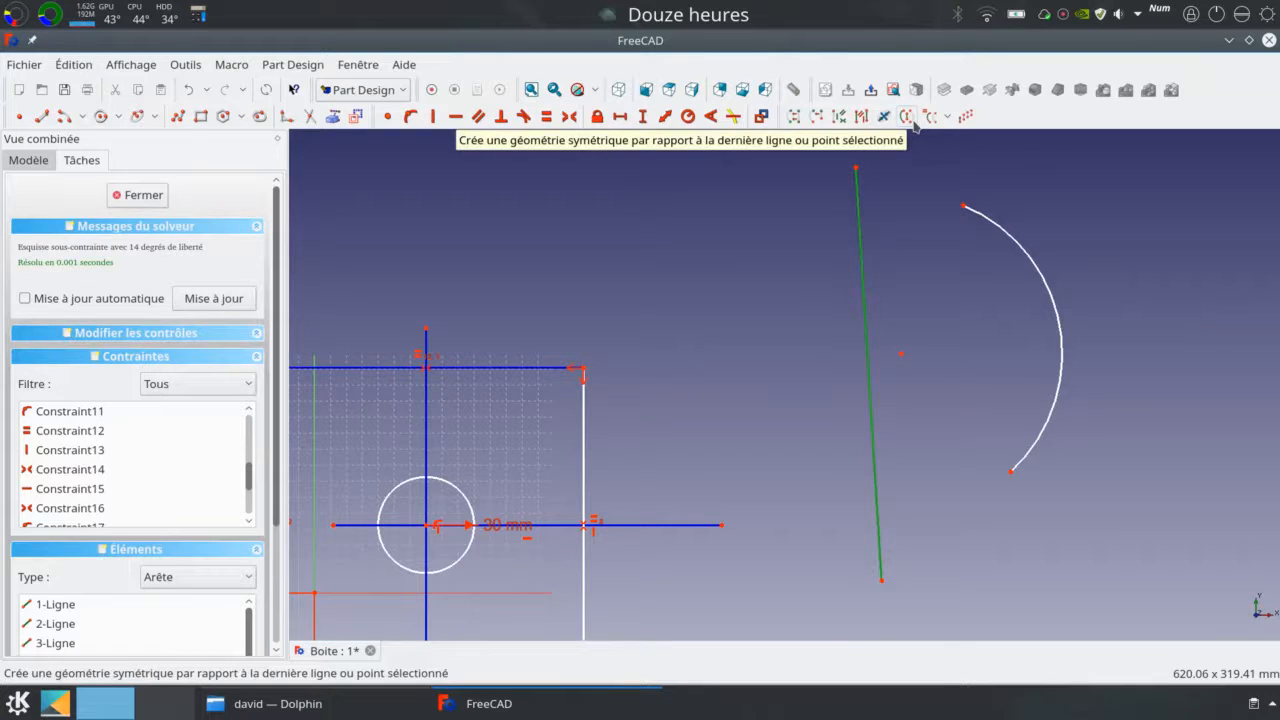
{"action": "left_click", "coordinate": [1033, 260]}
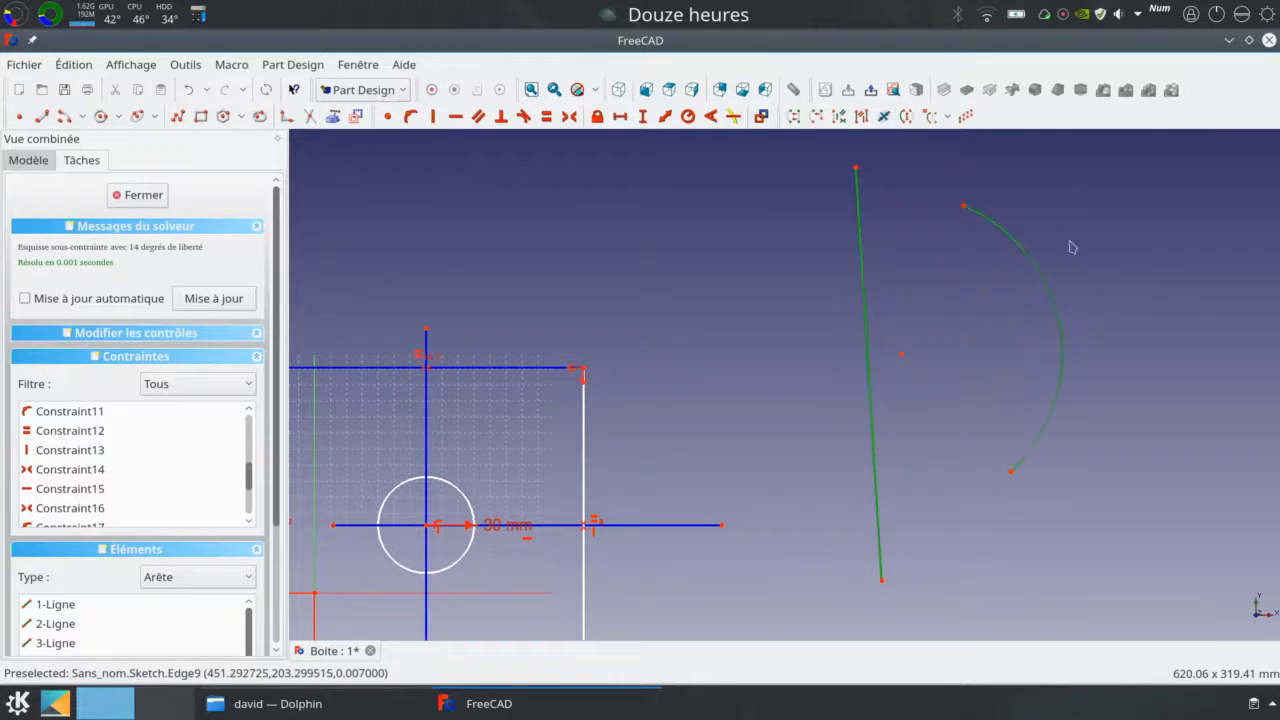
{"action": "left_click", "coordinate": [906, 116]}
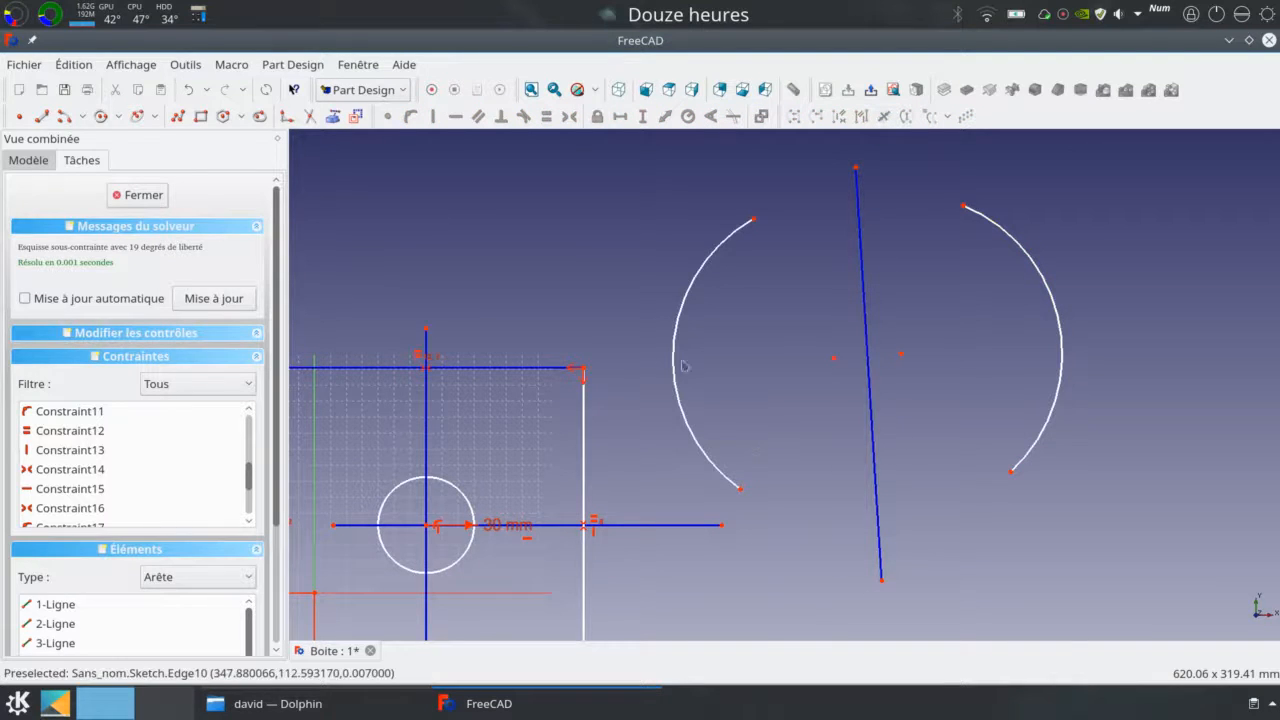
{"action": "mouse_move", "coordinate": [676, 337]}
{"action": "left_mouse_down"}
{"action": "mouse_move", "coordinate": [647, 332]}
{"action": "mouse_move", "coordinate": [678, 330]}
{"action": "left_mouse_up"}
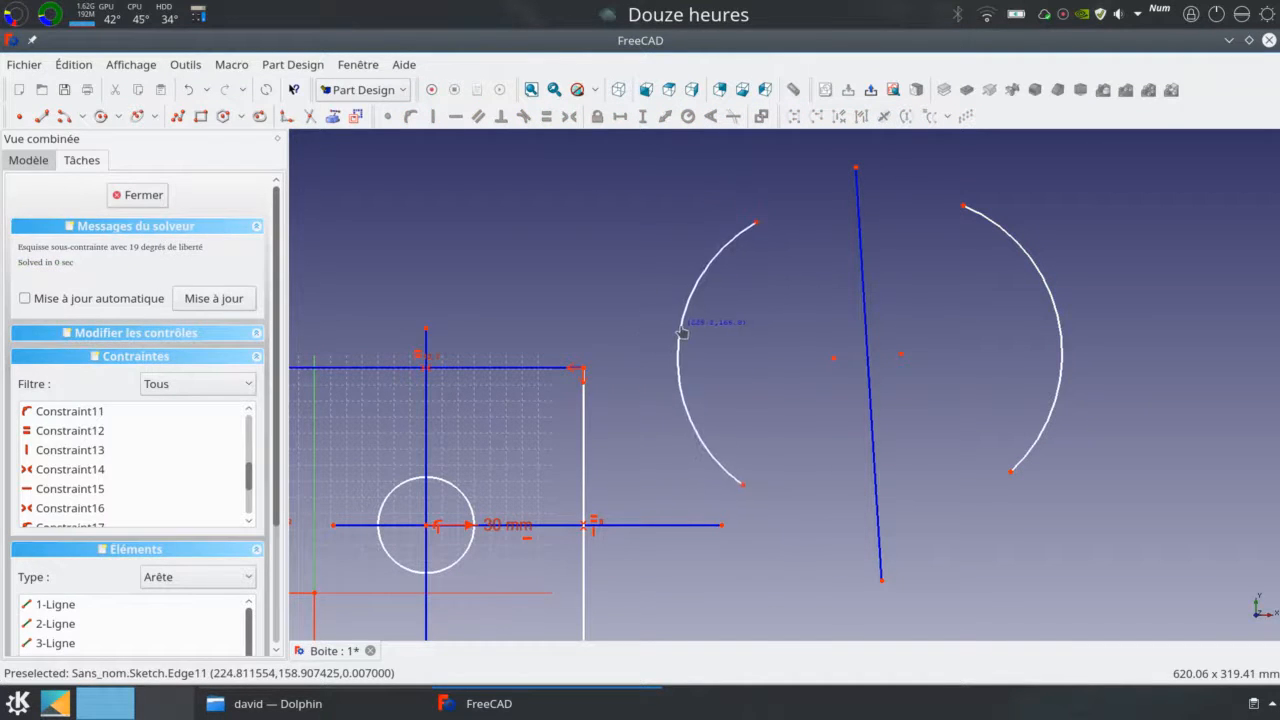
{"action": "left_click_drag", "start_coordinate": [1050, 288], "coordinate": [1038, 315]}
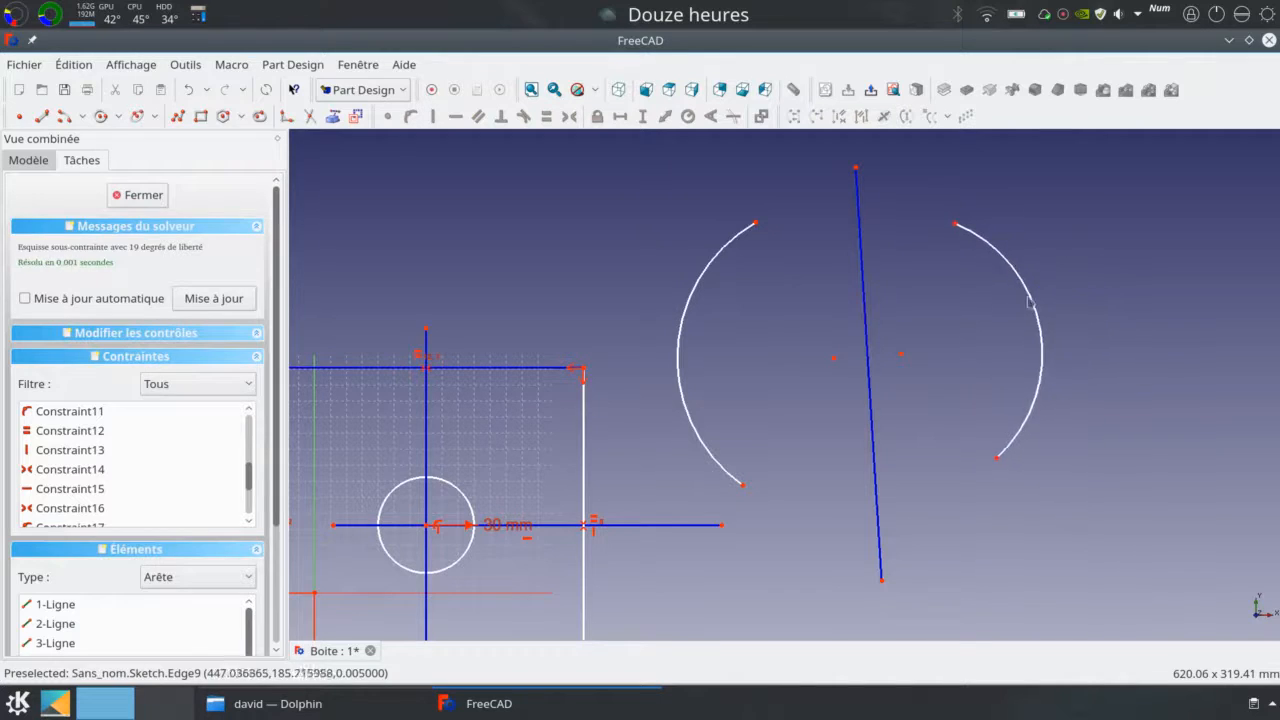
- Delete the mirrored arc and the original free arc, keeping the slanted construction line
{"action": "left_click", "coordinate": [680, 348]}
{"action": "key", "text": "Delete"}
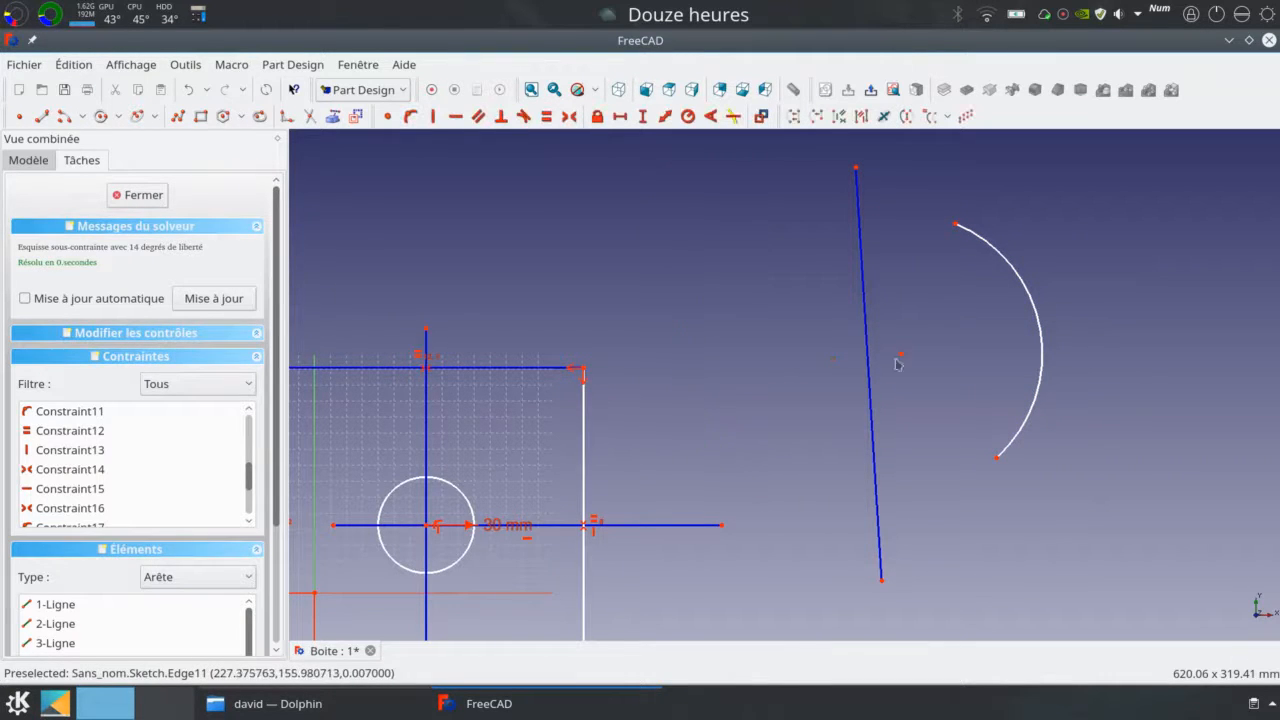
{"action": "left_click", "coordinate": [1035, 309]}
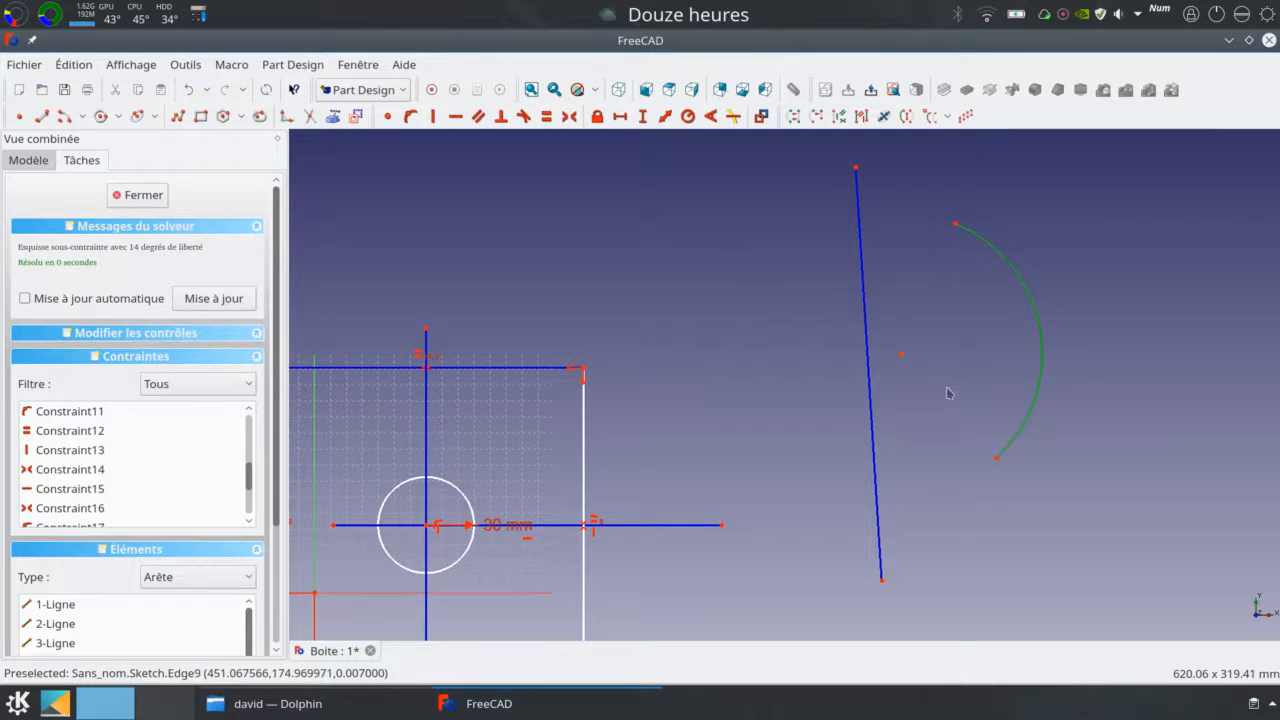
{"action": "key", "text": "Delete"}
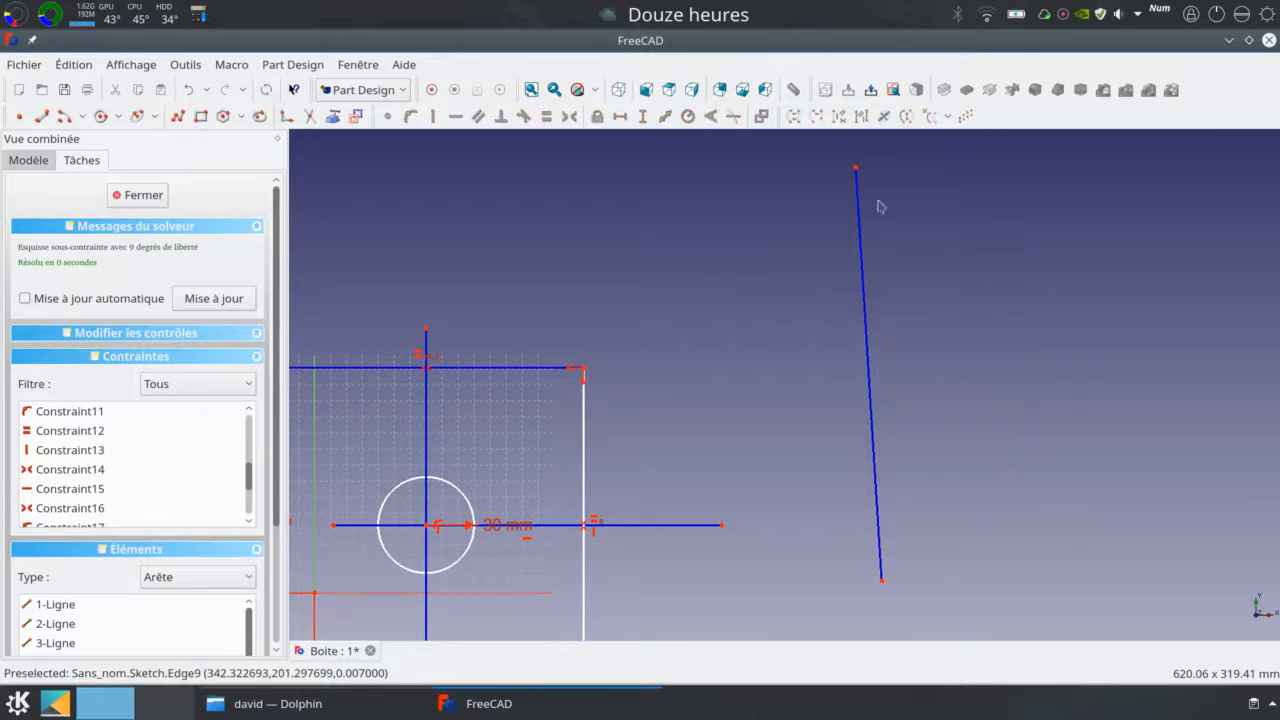
- Clone the slanted construction line and place the copy below and to the right of the original
{"action": "scroll", "coordinate": [862, 228], "scroll_direction": "down", "scroll_amount": 1}
{"action": "middle_click_drag", "start_coordinate": [862, 228], "coordinate": [1002, 231]}
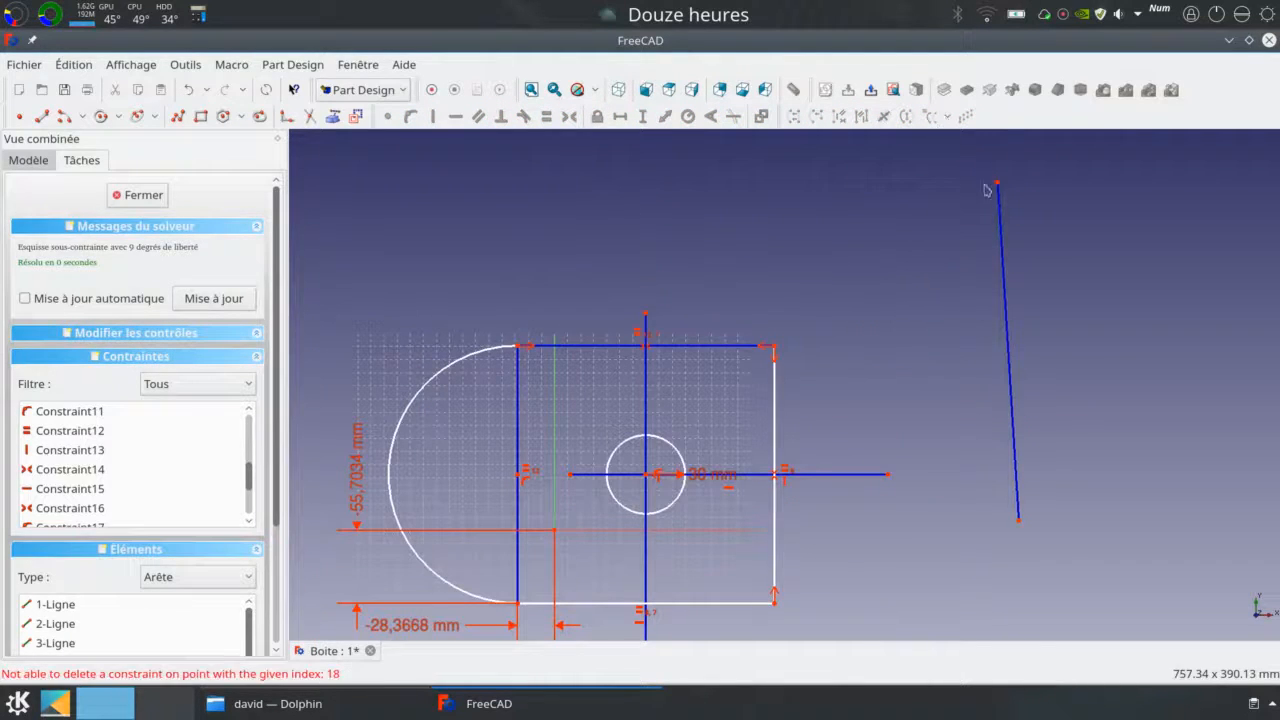
{"action": "left_click", "coordinate": [1001, 233]}
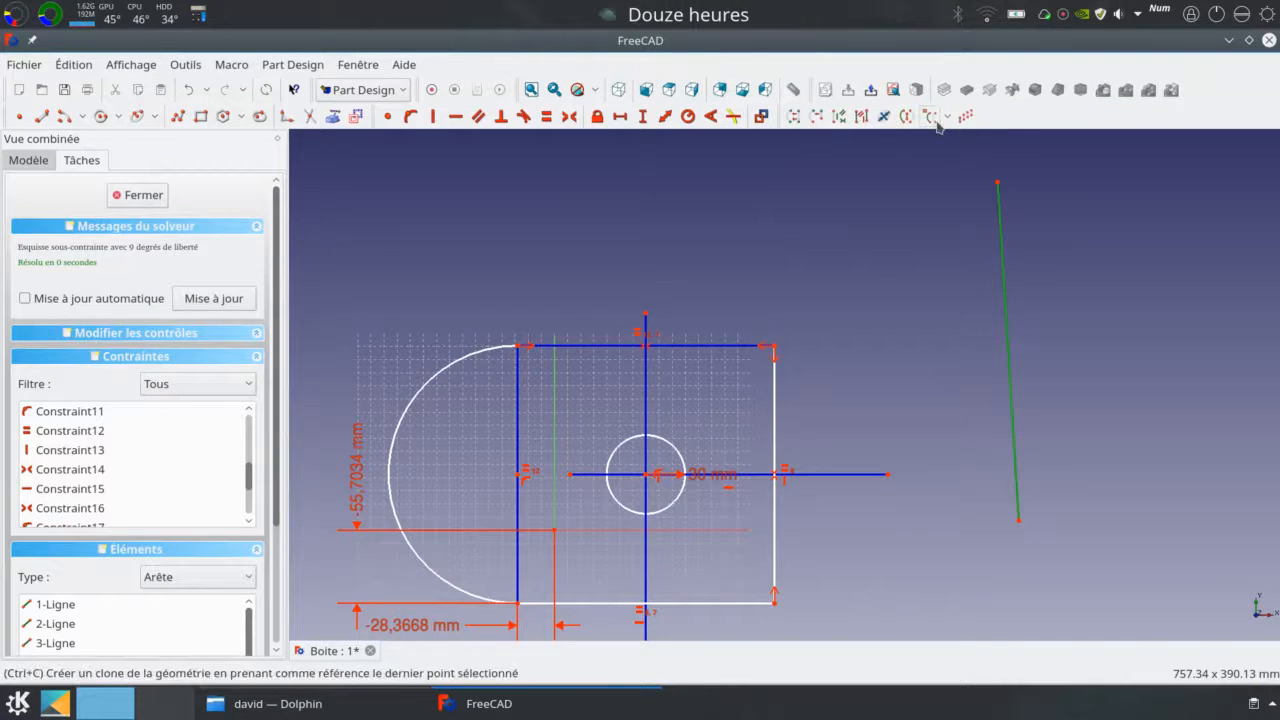
{"action": "left_click", "coordinate": [933, 117]}
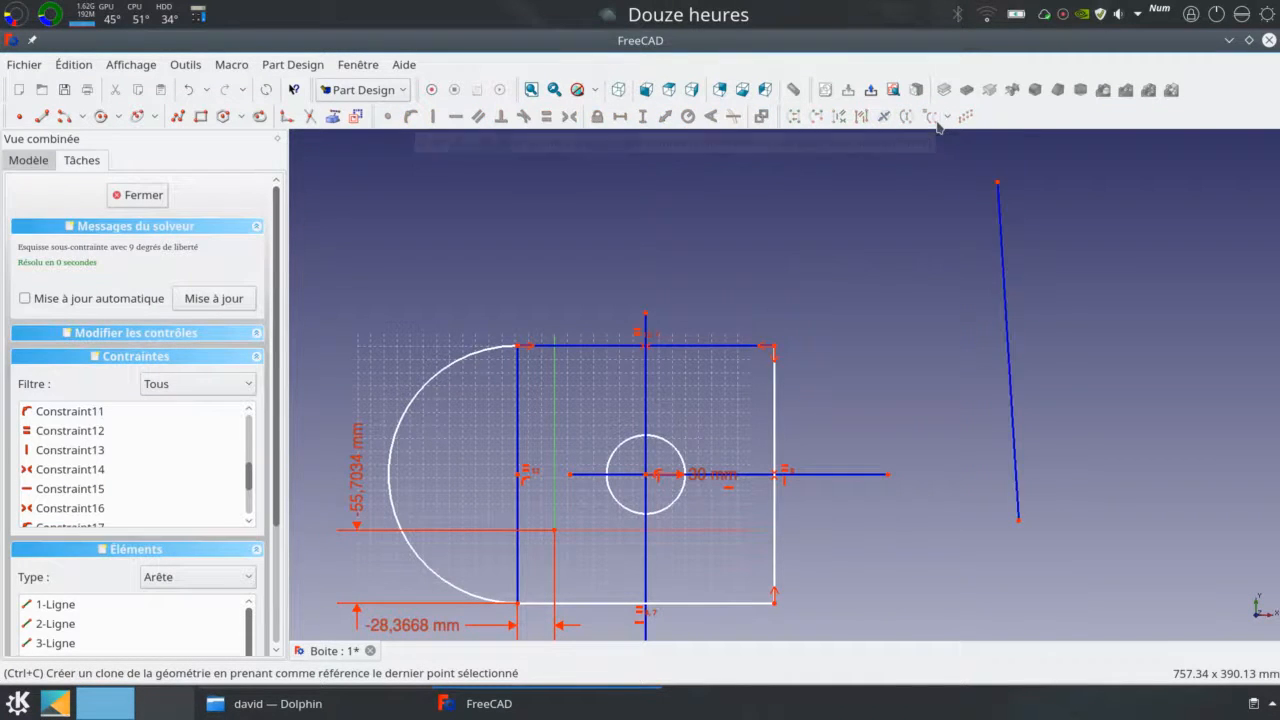
{"action": "left_click", "coordinate": [1149, 480]}
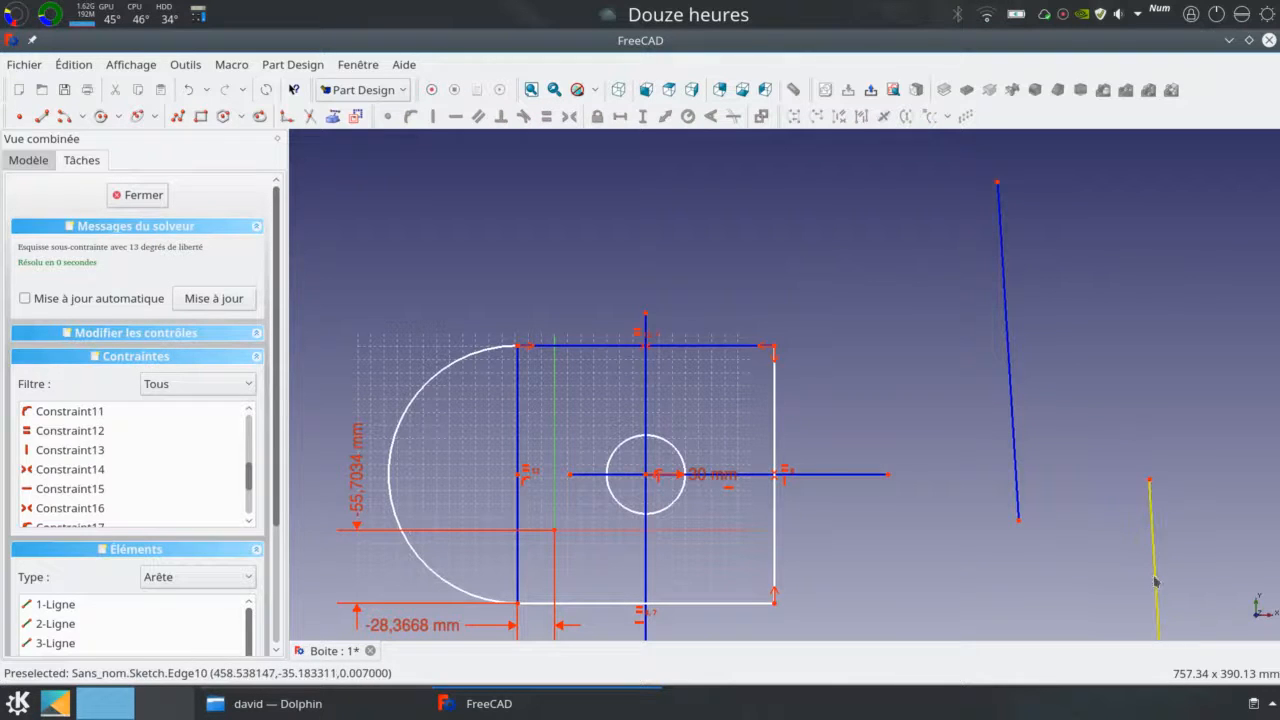
- Move the cloned line parallel beside the original construction line and delete the clone
{"action": "left_click_drag", "start_coordinate": [1162, 580], "coordinate": [1086, 292]}
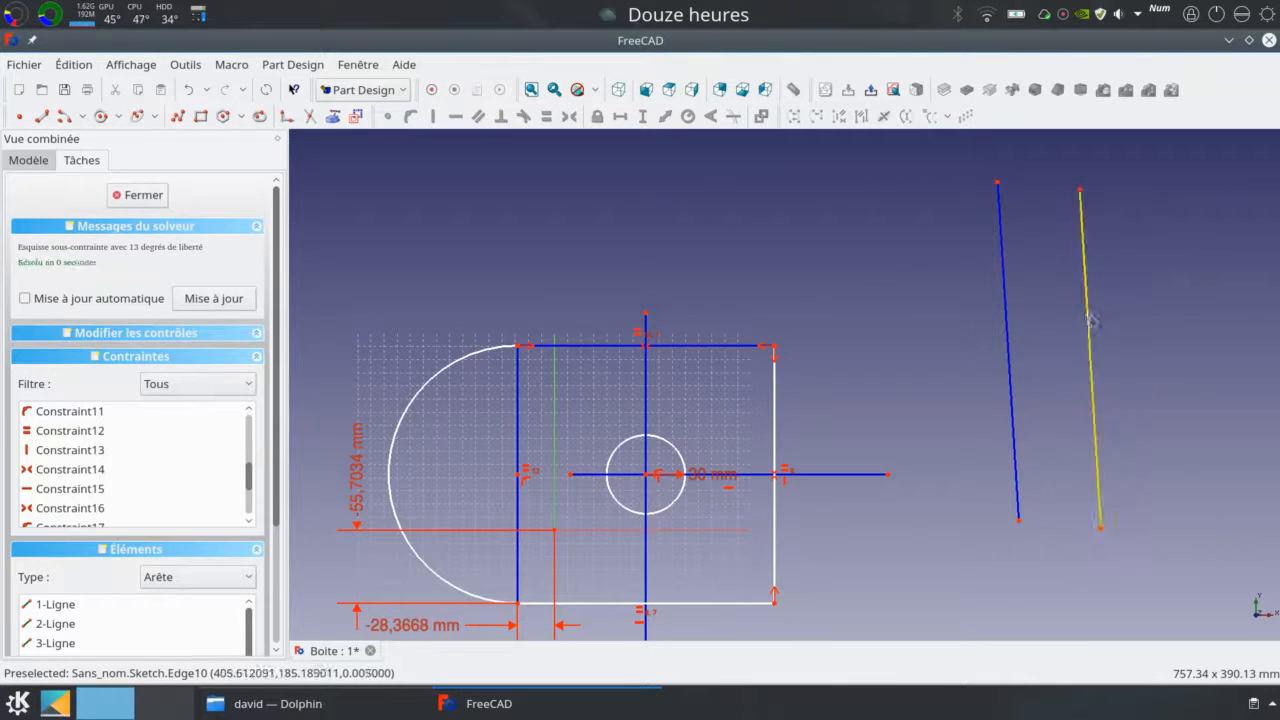
{"action": "left_click", "coordinate": [1088, 305]}
{"action": "key", "text": "Delete"}
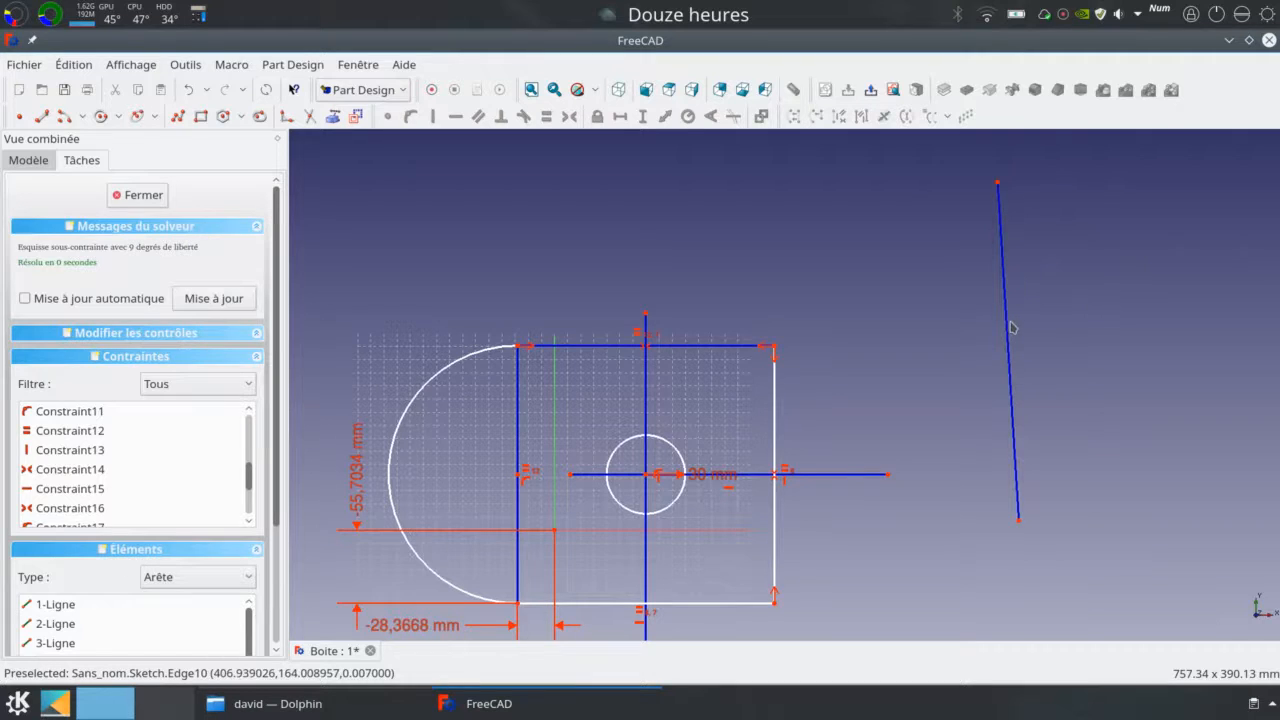
- Convert the square's upper edge from construction geometry back to normal geometry
{"action": "left_click", "coordinate": [1008, 326]}
{"action": "scroll", "coordinate": [870, 324], "scroll_direction": "down", "scroll_amount": 2}
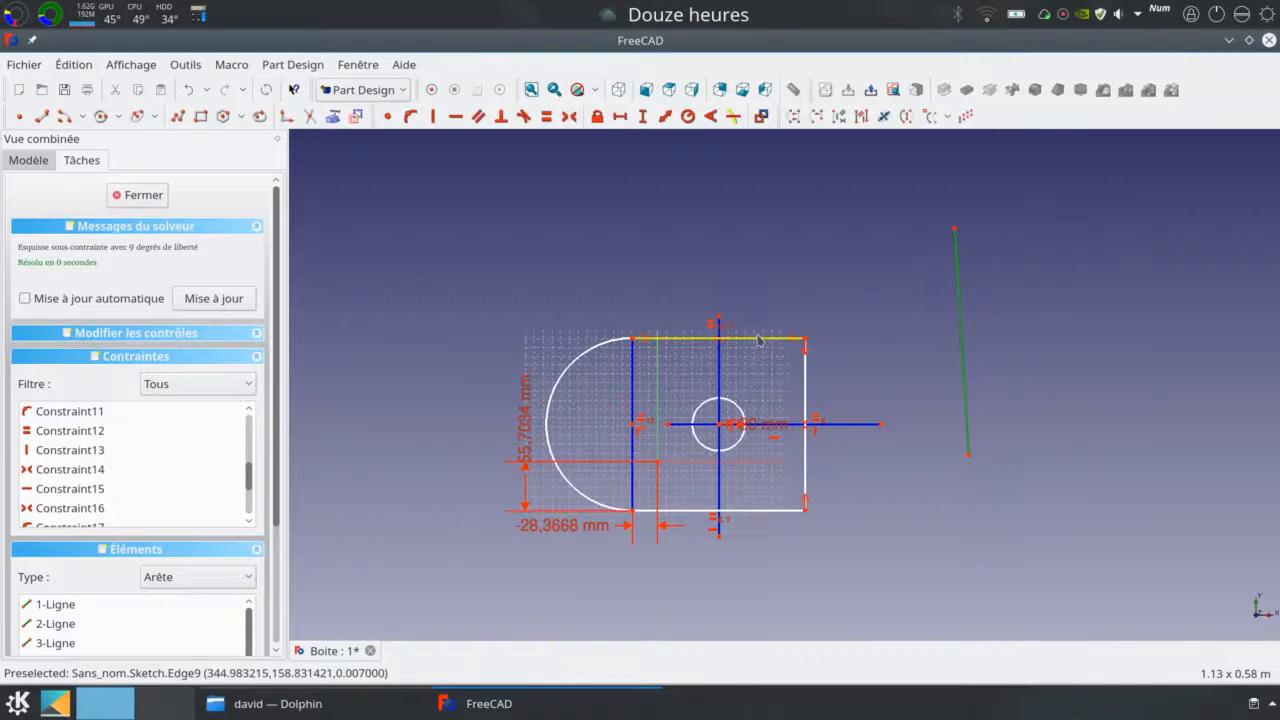
{"action": "left_click", "coordinate": [777, 294]}
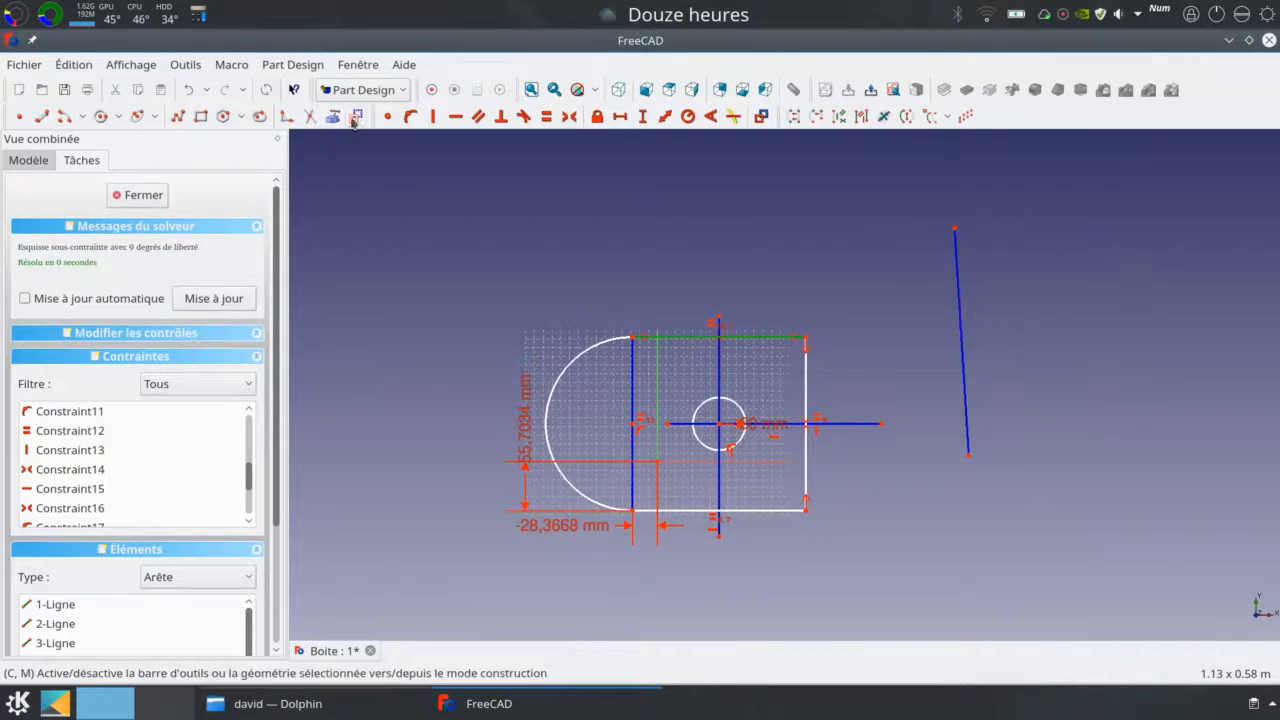
{"action": "left_click", "coordinate": [496, 258]}
- Clone the whole box outline with its half-circle and hole above the original, and shift the copy's circle toward the original
{"action": "left_click_drag", "start_coordinate": [379, 271], "coordinate": [880, 544]}
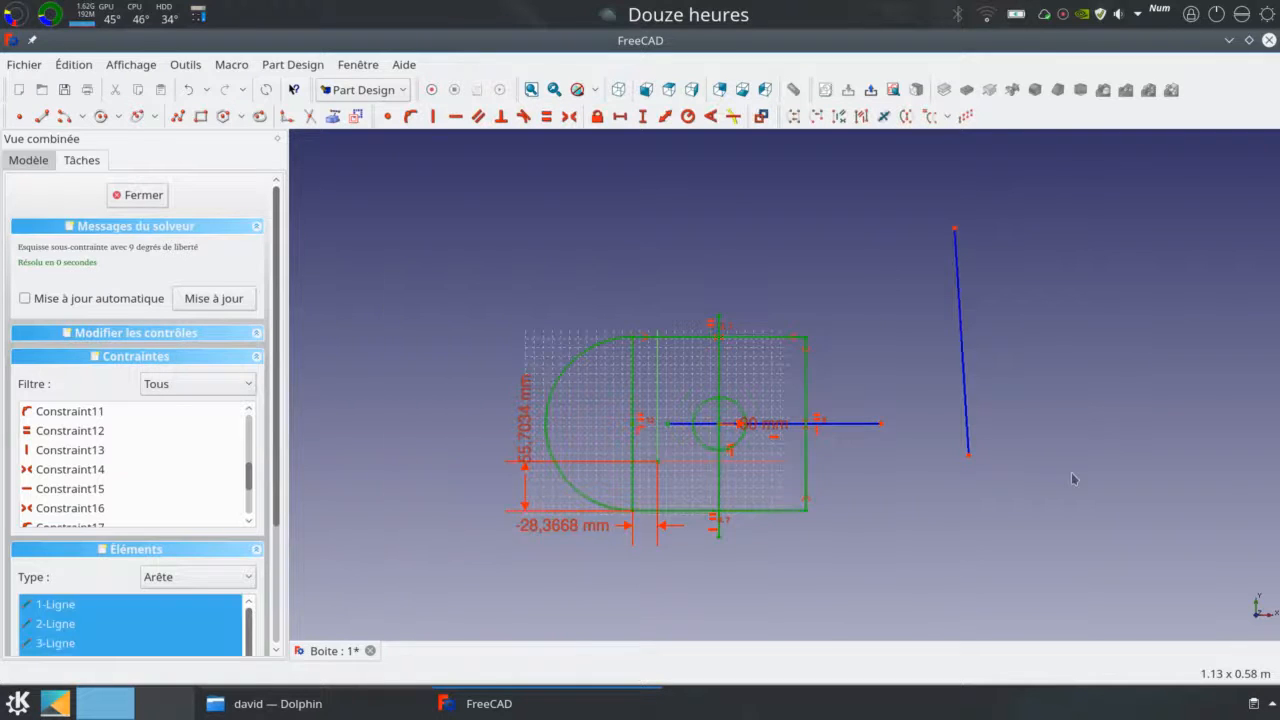
{"action": "left_click", "coordinate": [929, 116]}
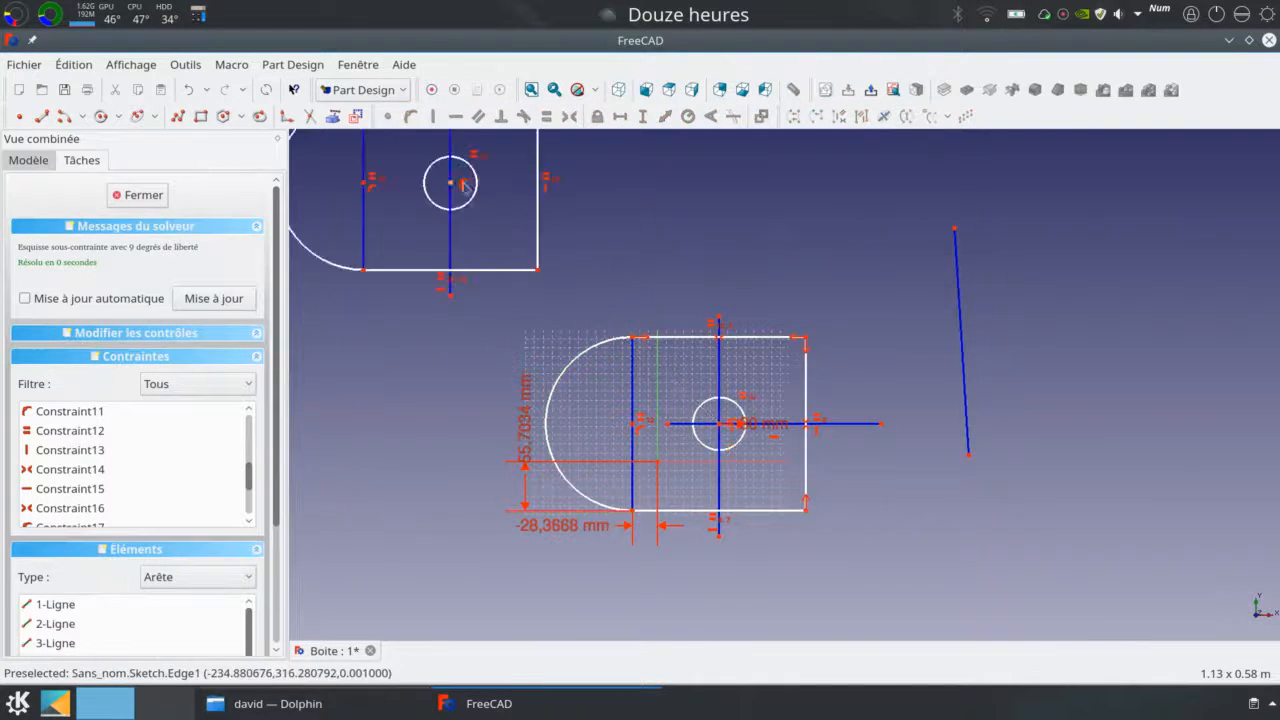
{"action": "left_click", "coordinate": [464, 187]}
{"action": "mouse_move", "coordinate": [608, 217]}
{"action": "middle_mouse_down"}
{"action": "mouse_move", "coordinate": [649, 300]}
{"action": "mouse_move", "coordinate": [700, 333]}
{"action": "middle_mouse_up"}
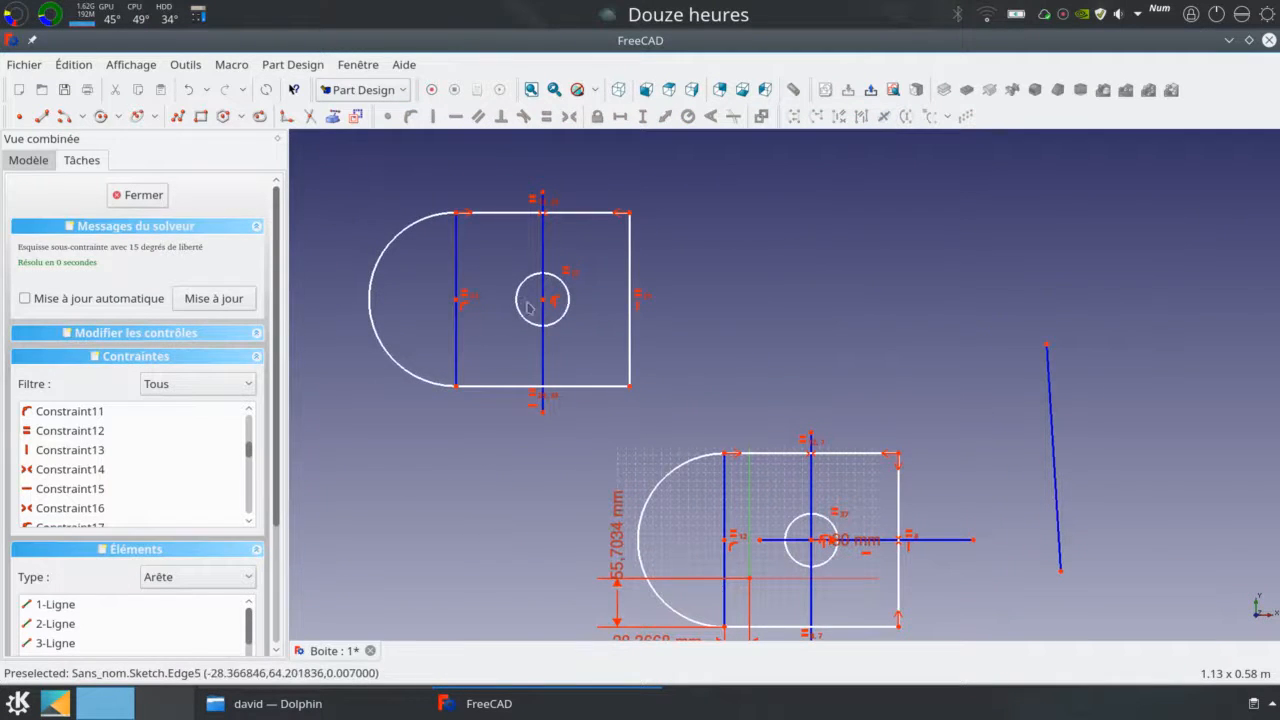
{"action": "mouse_move", "coordinate": [541, 301]}
{"action": "left_mouse_down"}
{"action": "mouse_move", "coordinate": [866, 292]}
{"action": "mouse_move", "coordinate": [774, 334]}
{"action": "mouse_move", "coordinate": [786, 323]}
{"action": "left_mouse_up"}
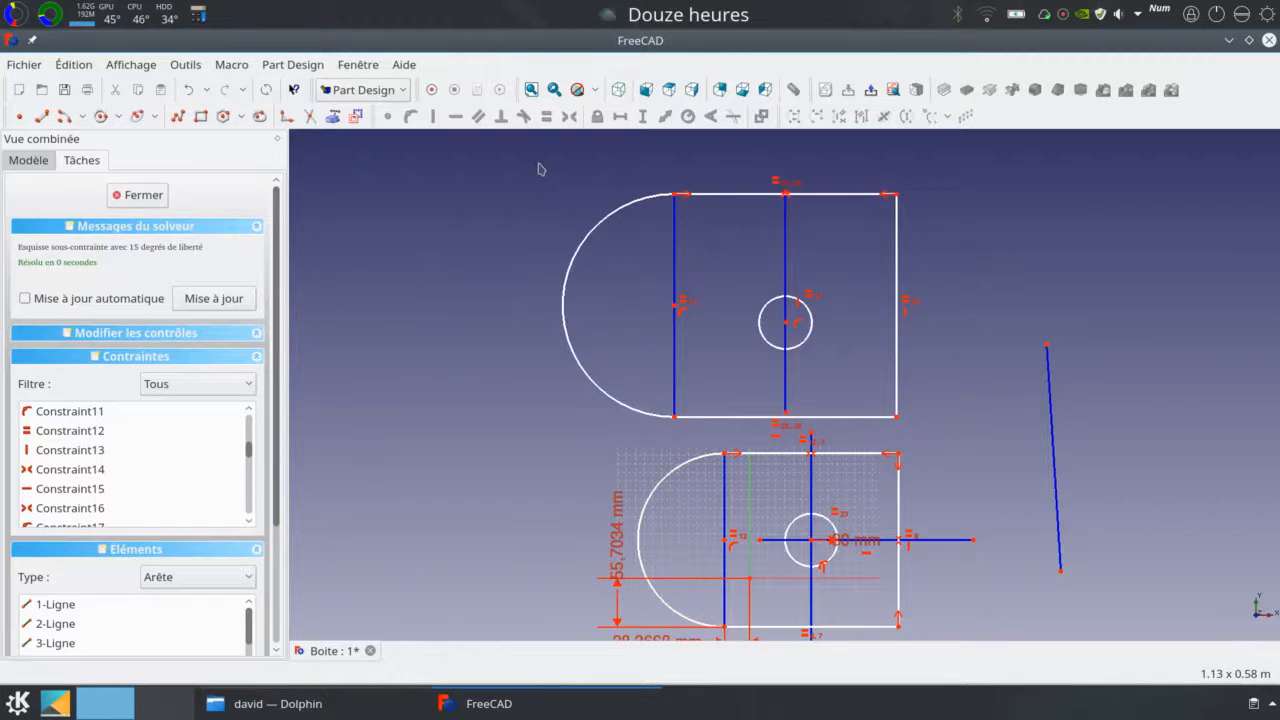
- Delete the cloned box outline above the original, including its half-circle, hole and construction lines
{"action": "mouse_move", "coordinate": [520, 158]}
{"action": "left_mouse_down"}
{"action": "mouse_move", "coordinate": [951, 372]}
{"action": "mouse_move", "coordinate": [970, 440]}
{"action": "left_mouse_up"}
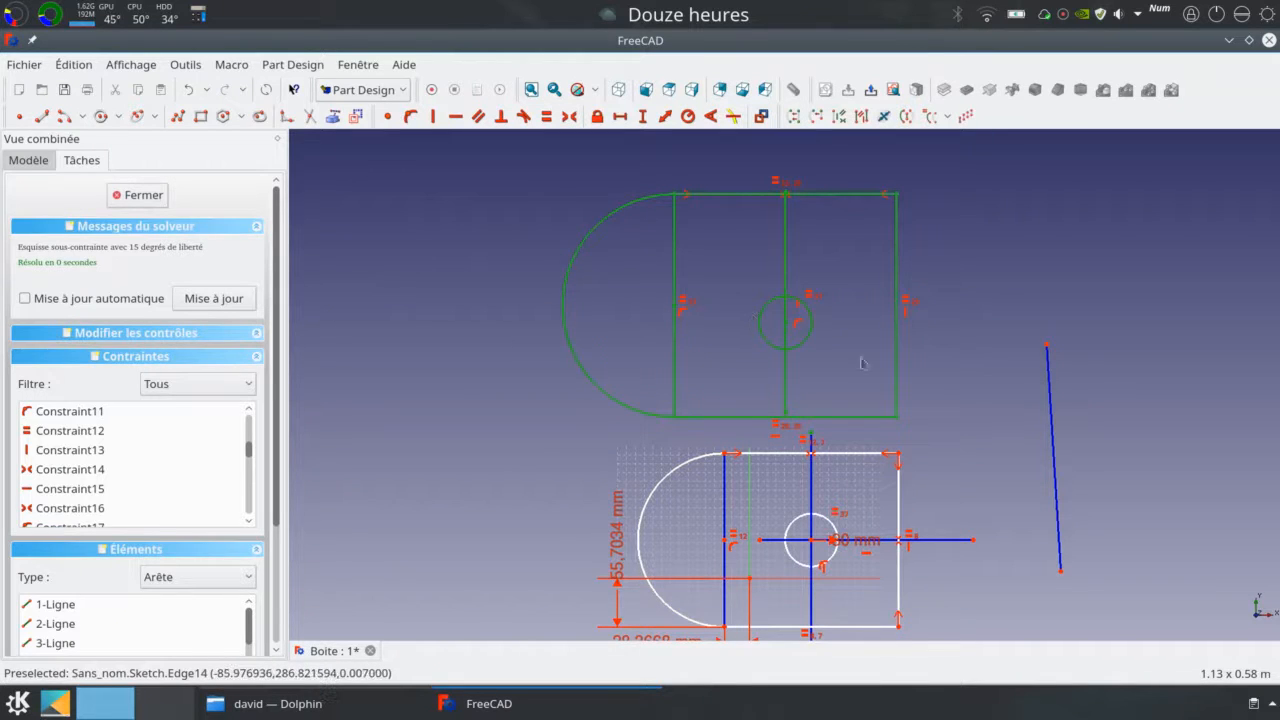
{"action": "key", "text": "Delete"}
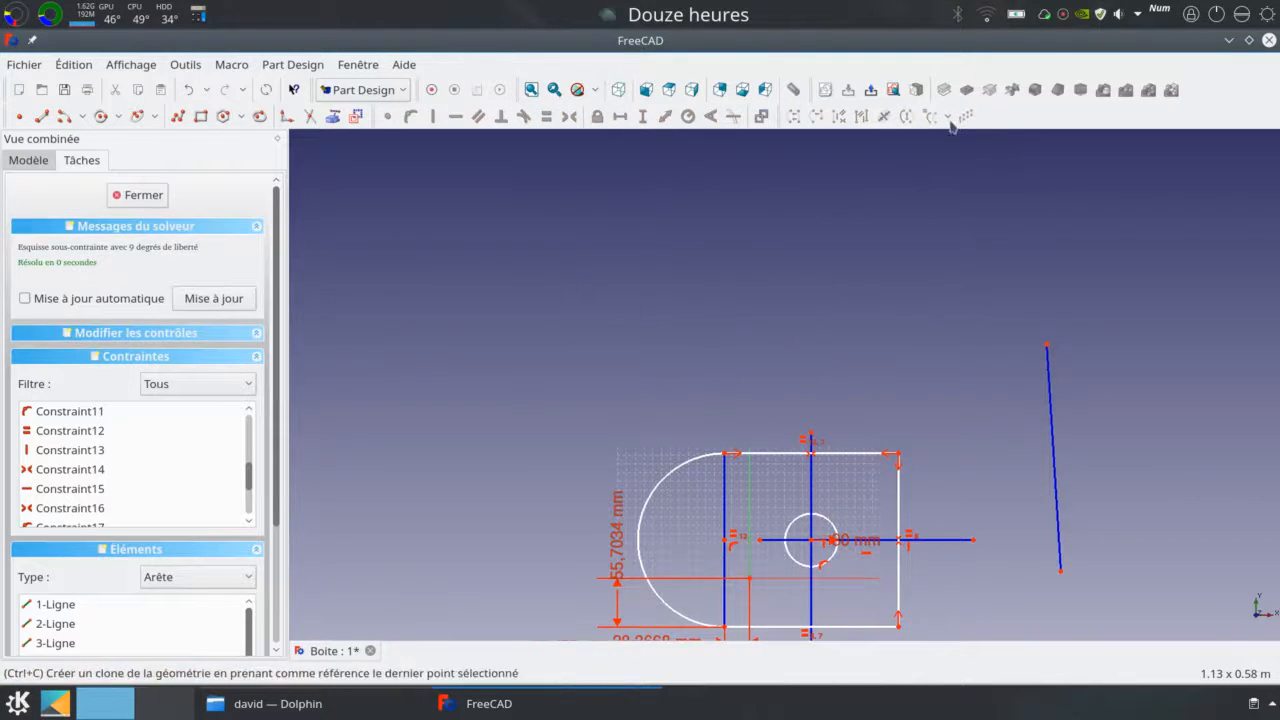
- Examine the rectangular array options for the slanted construction line, and cancel without creating an array
{"action": "left_click", "coordinate": [1056, 432]}
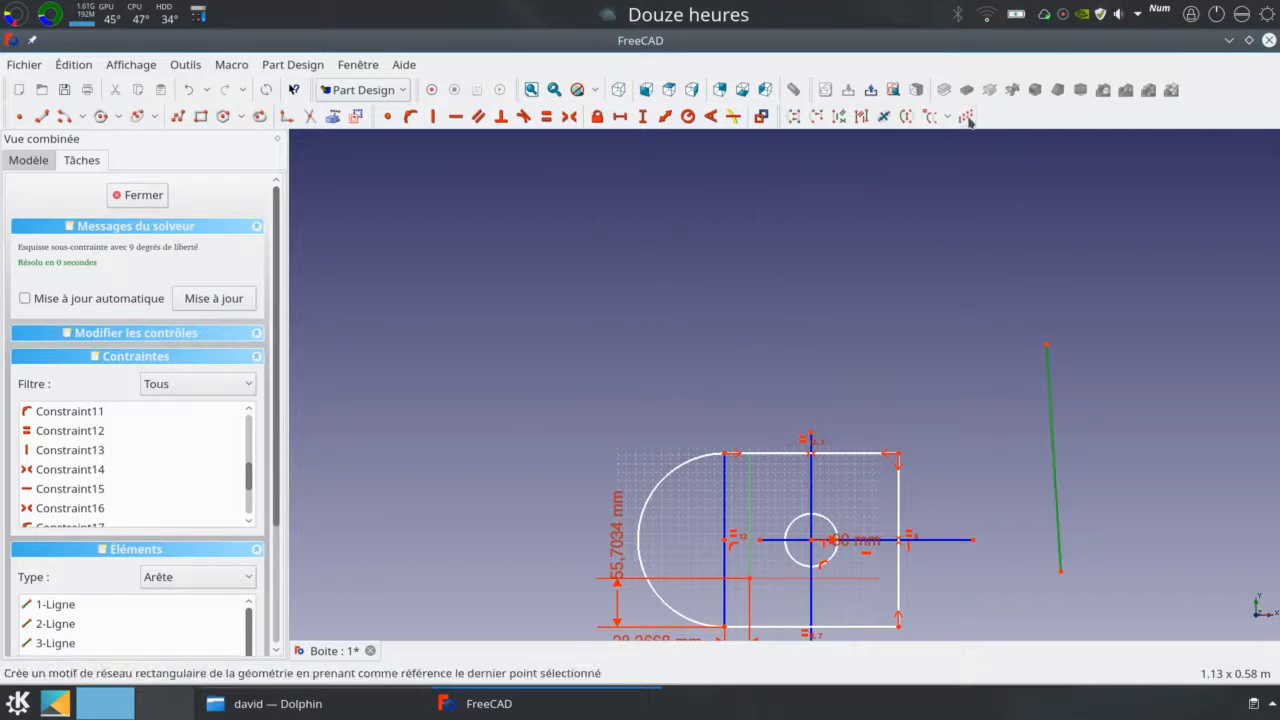
{"action": "left_click", "coordinate": [966, 116]}
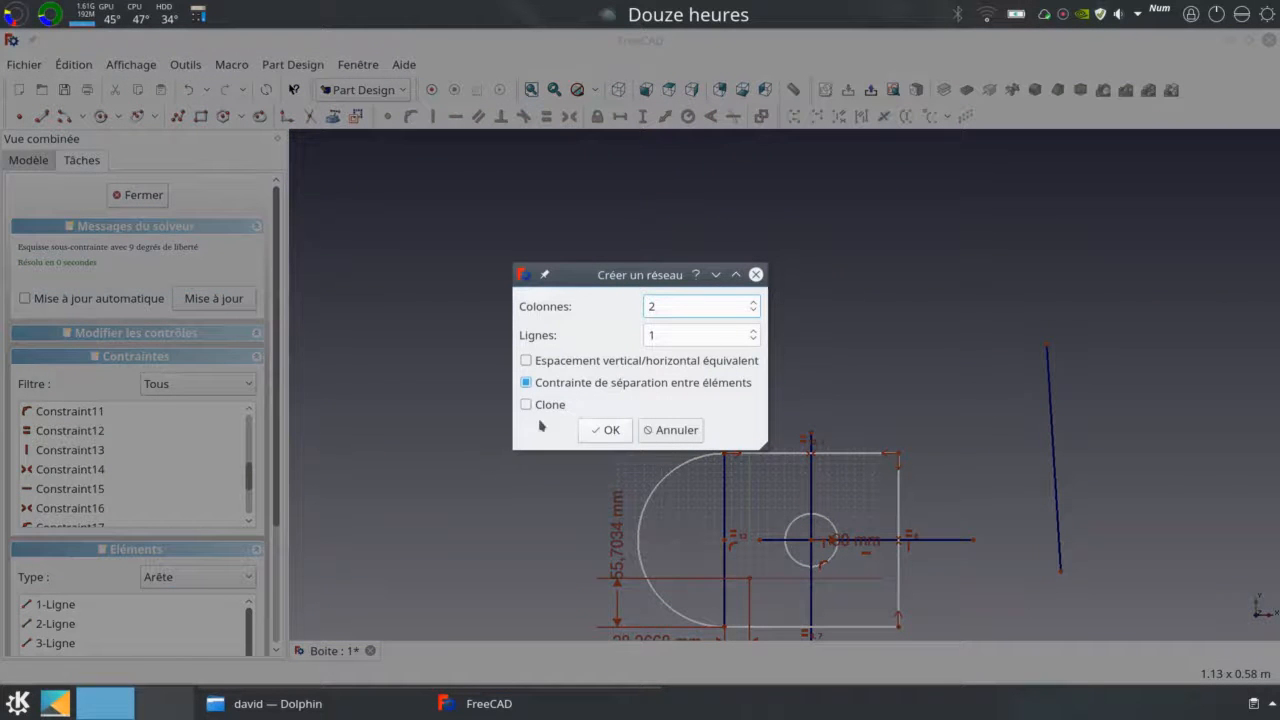
{"action": "left_click", "coordinate": [672, 432]}
- Clear the sketch by deleting the original box outline and the slanted construction line with all their constraints
{"action": "scroll", "coordinate": [723, 346], "scroll_direction": "down", "scroll_amount": 4}
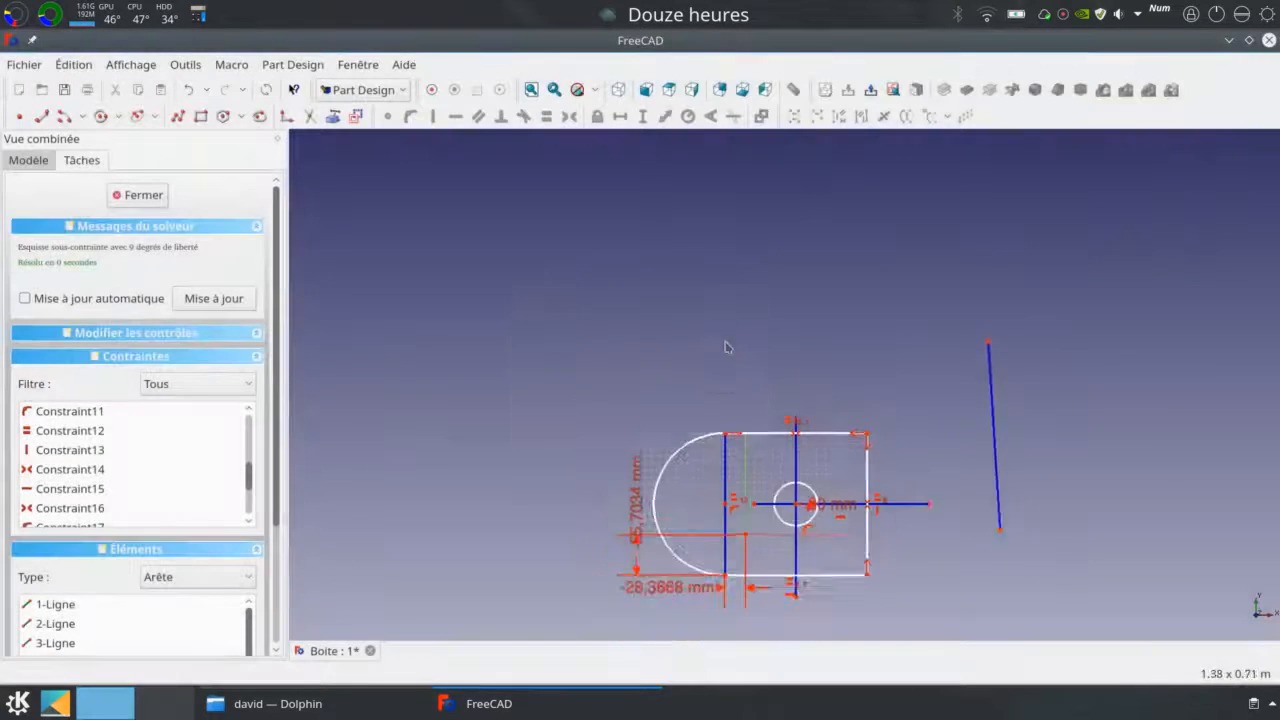
{"action": "middle_click_drag", "start_coordinate": [755, 247], "coordinate": [772, 299]}
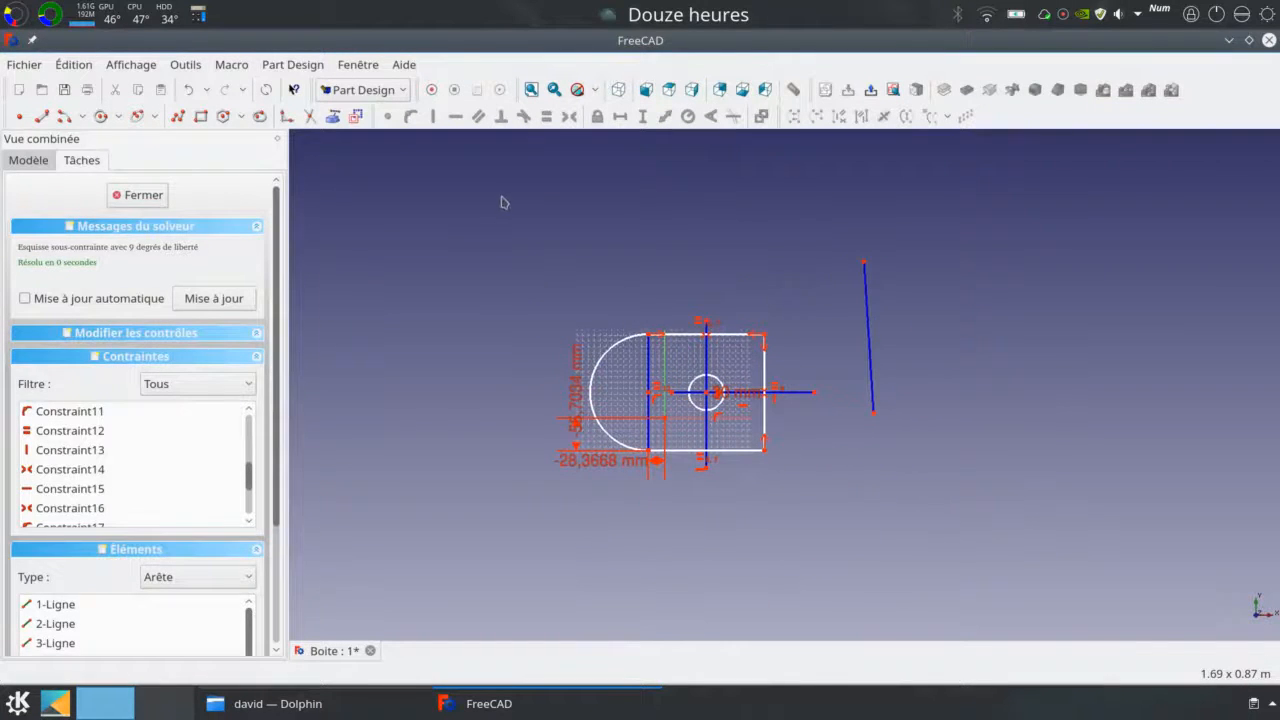
{"action": "mouse_move", "coordinate": [503, 202]}
{"action": "left_mouse_down"}
{"action": "mouse_move", "coordinate": [600, 286]}
{"action": "mouse_move", "coordinate": [1027, 534]}
{"action": "left_mouse_up"}
{"action": "key", "text": "Delete"}
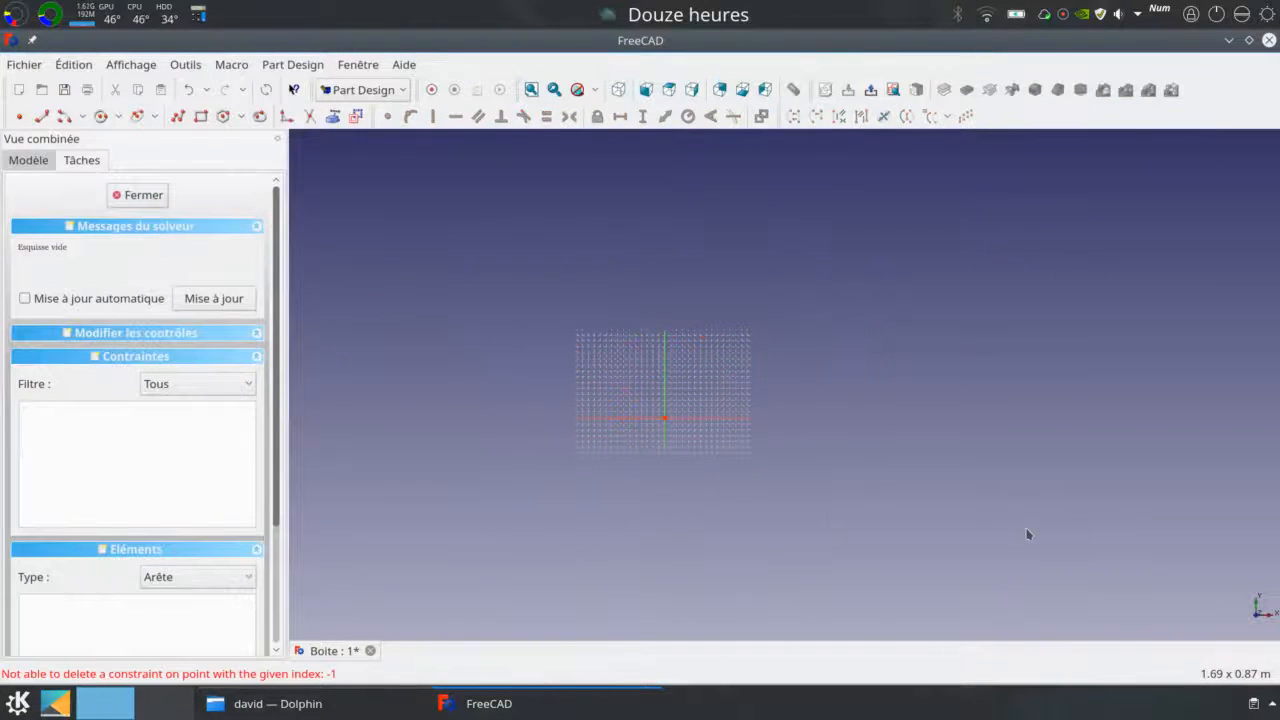
{"action": "scroll", "coordinate": [924, 487], "scroll_direction": "up", "scroll_amount": 2}
{"action": "scroll", "coordinate": [694, 406], "scroll_direction": "up", "scroll_amount": 2}
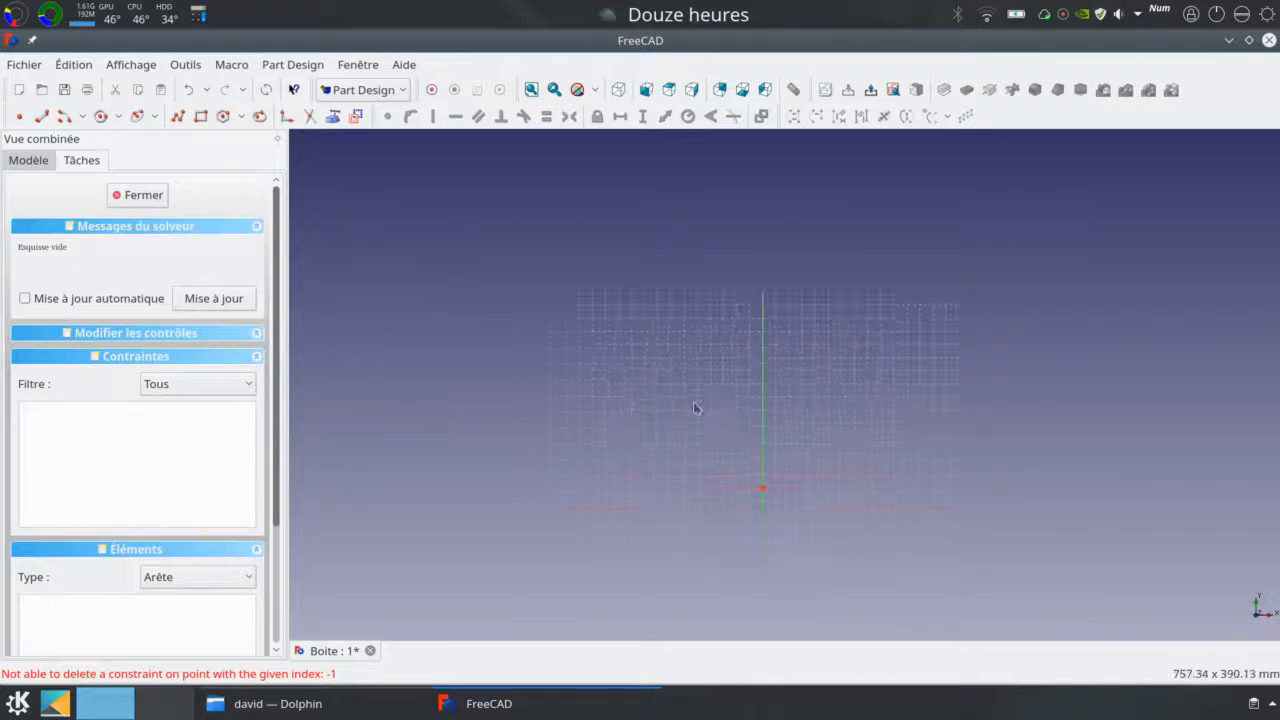
{"action": "scroll", "coordinate": [663, 355], "scroll_direction": "up", "scroll_amount": 1}
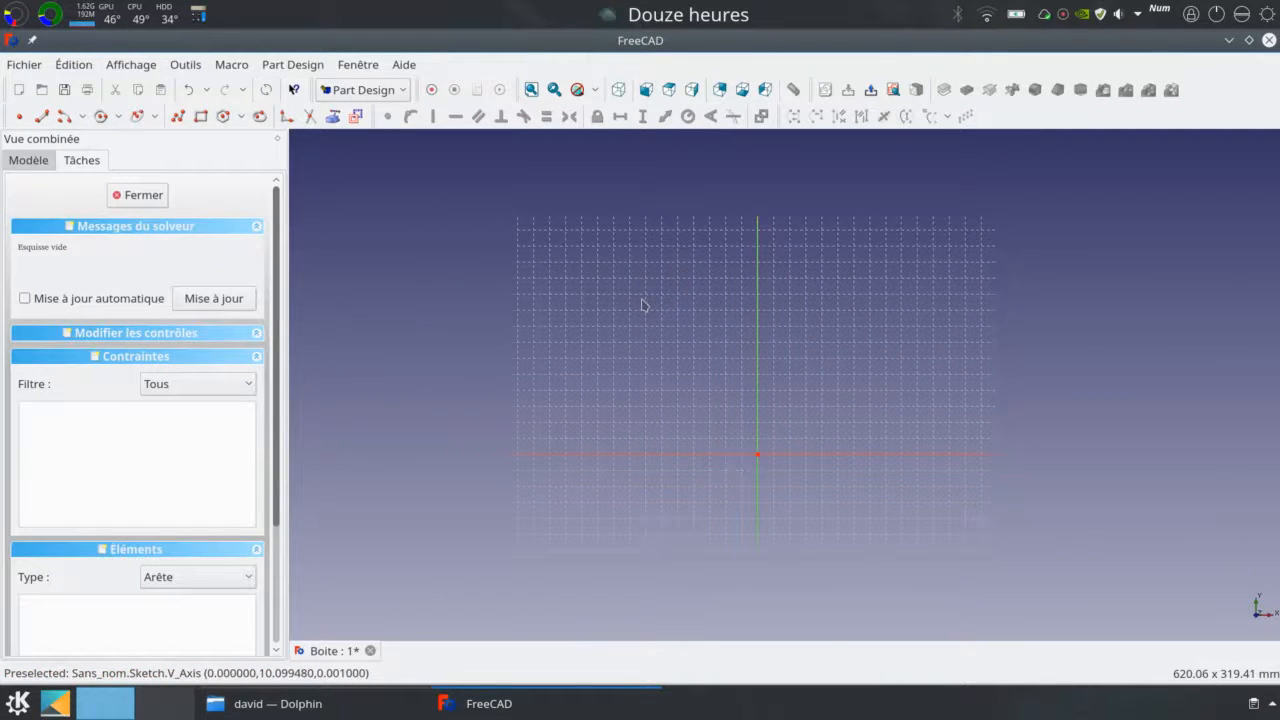
{"action": "middle_click_drag", "start_coordinate": [643, 305], "coordinate": [614, 309]}
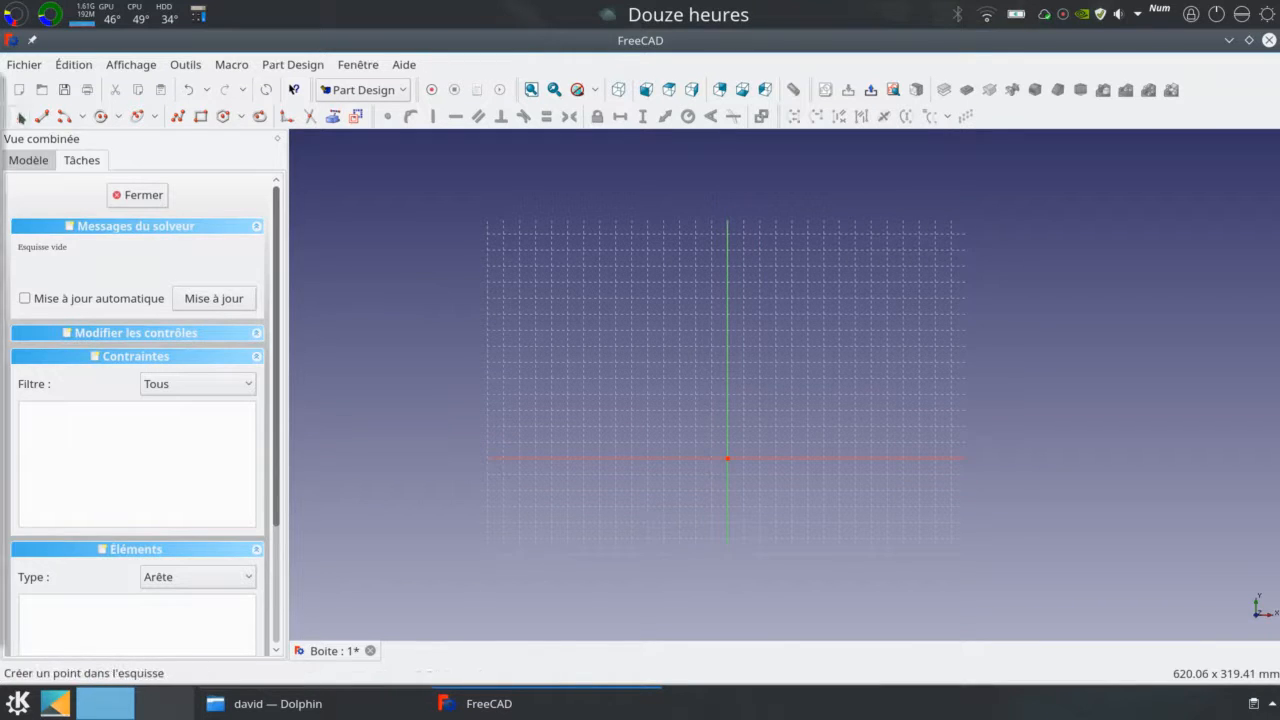